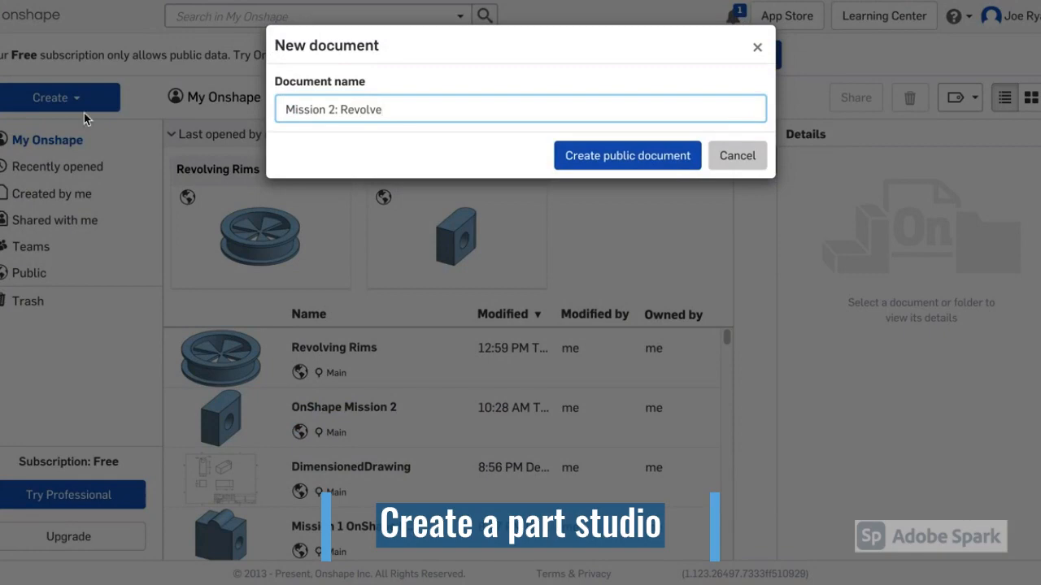
Step: Create the public document 'Mission 2: Revolve' and open its Part Studio 1
click(591, 159)
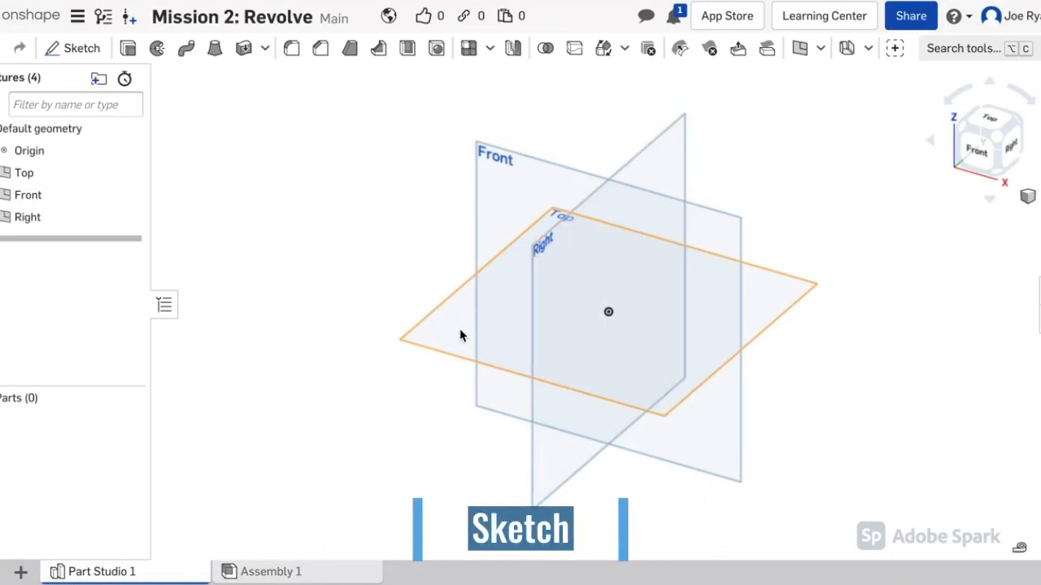
Step: Start Sketch 1 on the Right plane and view it face-on, centred
click(65, 50)
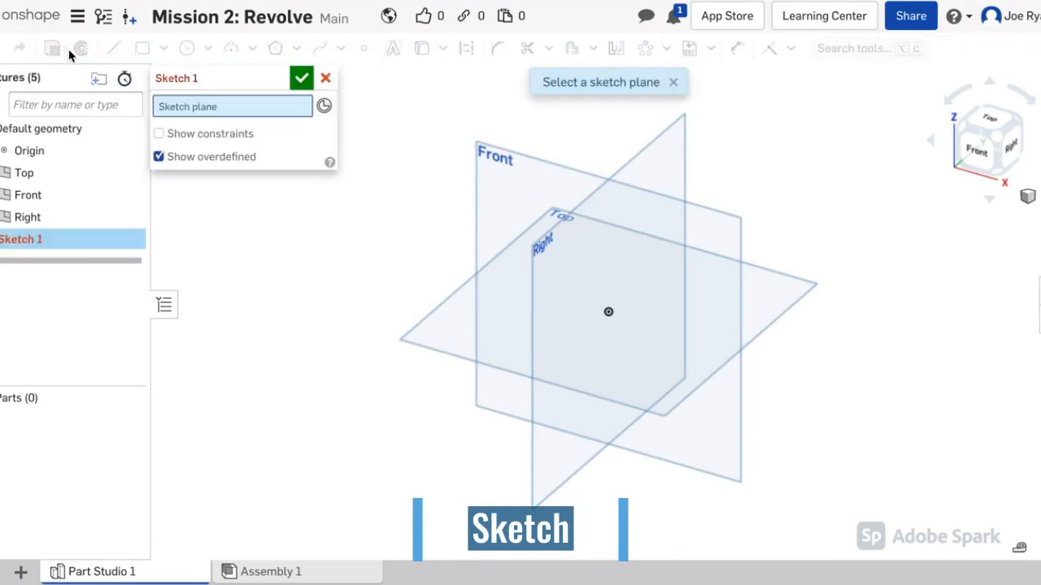
click(539, 263)
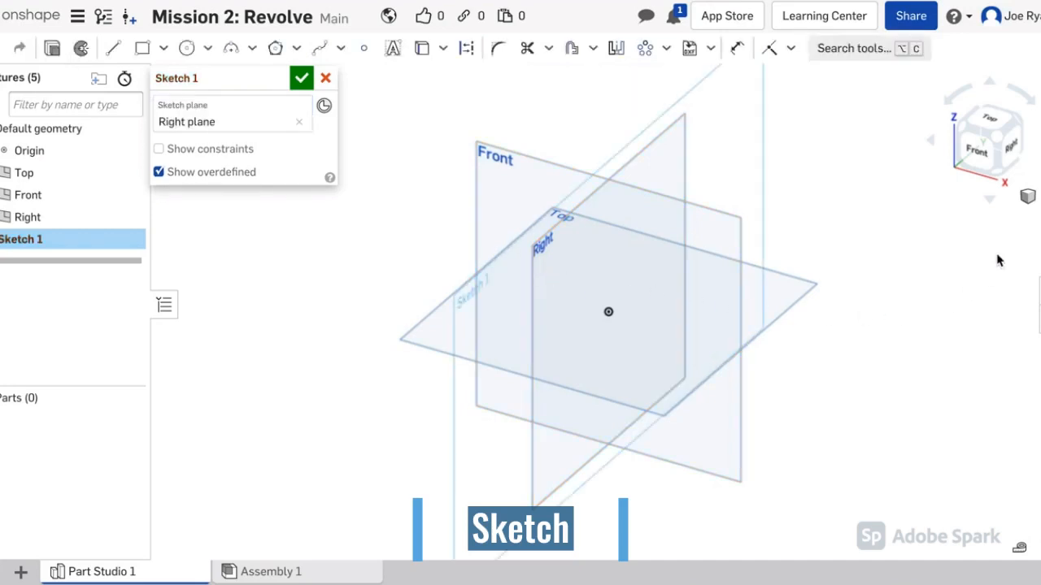
click(1011, 153)
scroll(704, 228, down, 2)
scroll(716, 243, down, 2)
middle_drag(829, 272, 805, 286)
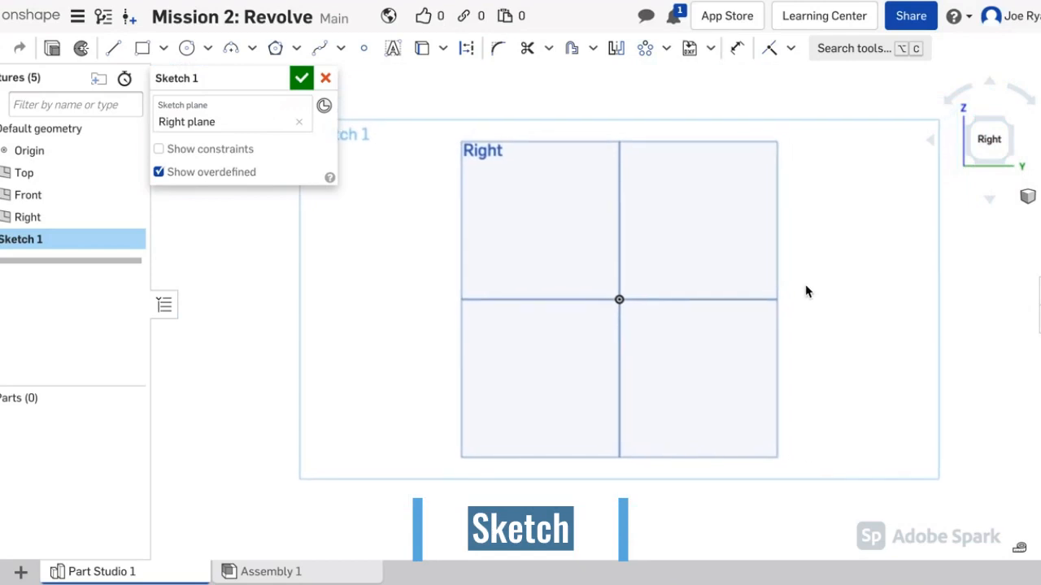
scroll(806, 292, up, 1)
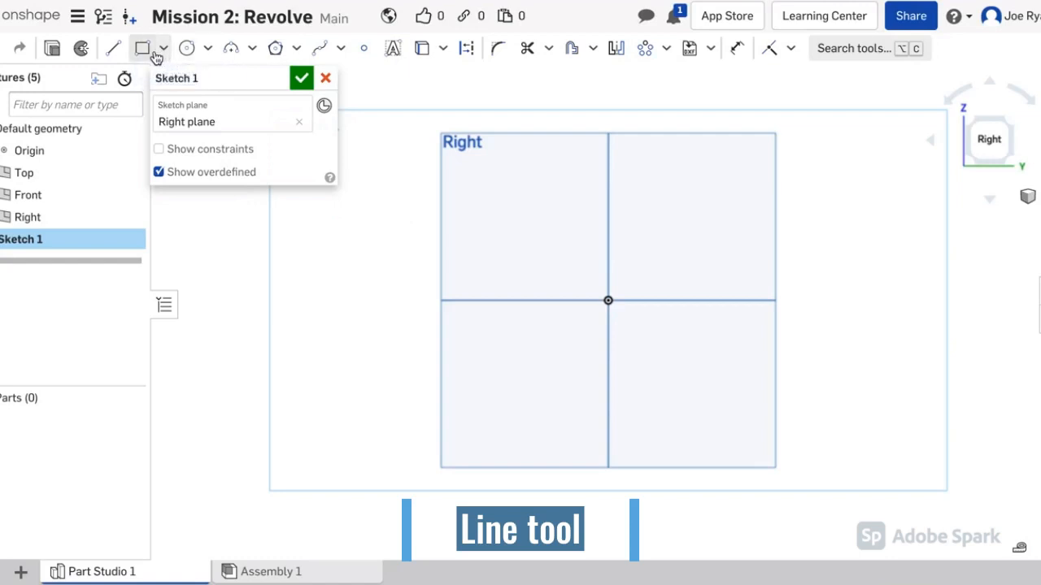
Step: Draw a closed six-sided stepped line profile from the vertical axis down to the origin
click(114, 49)
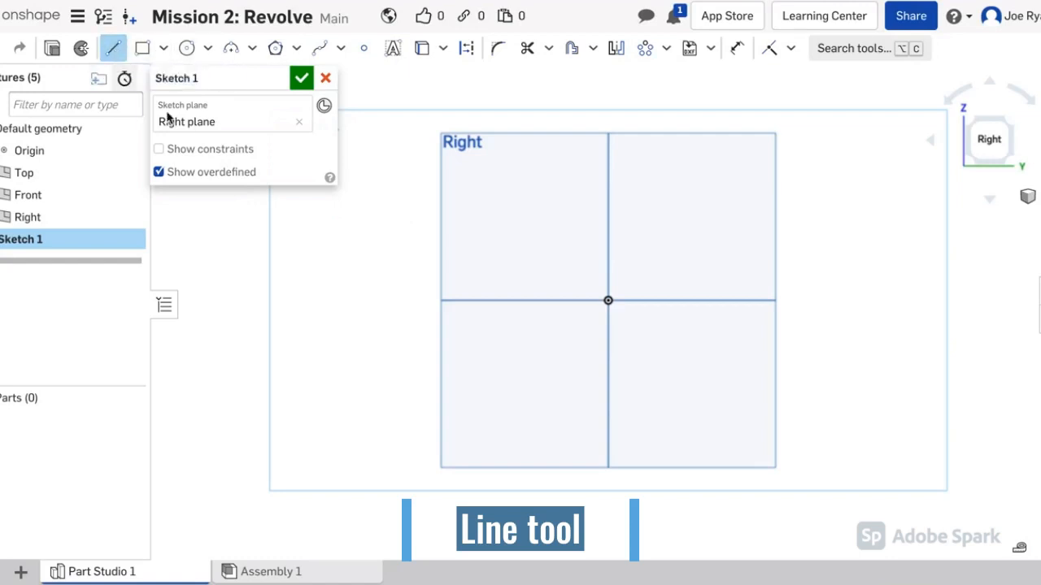
click(608, 181)
click(655, 180)
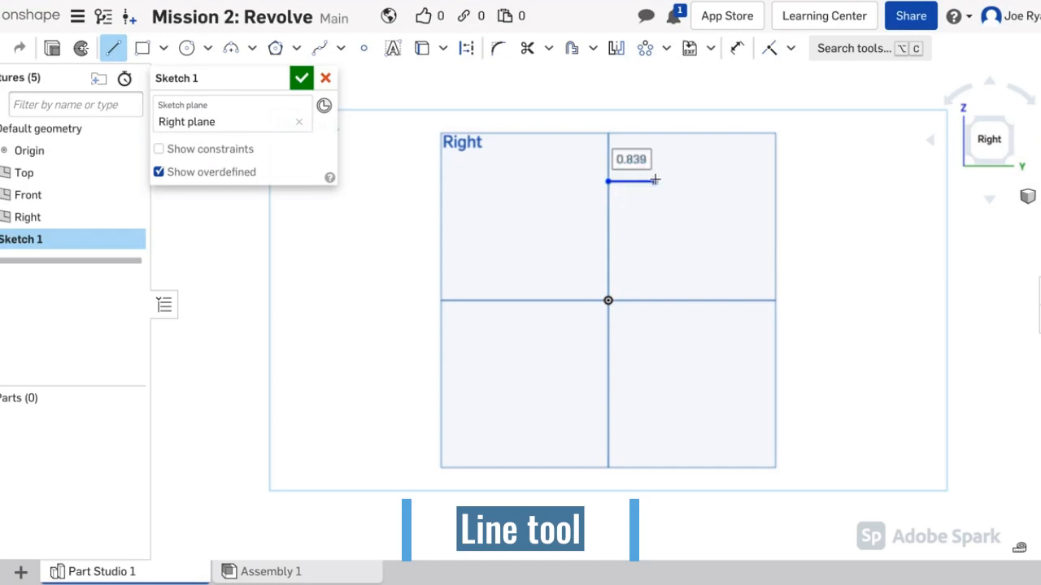
click(665, 247)
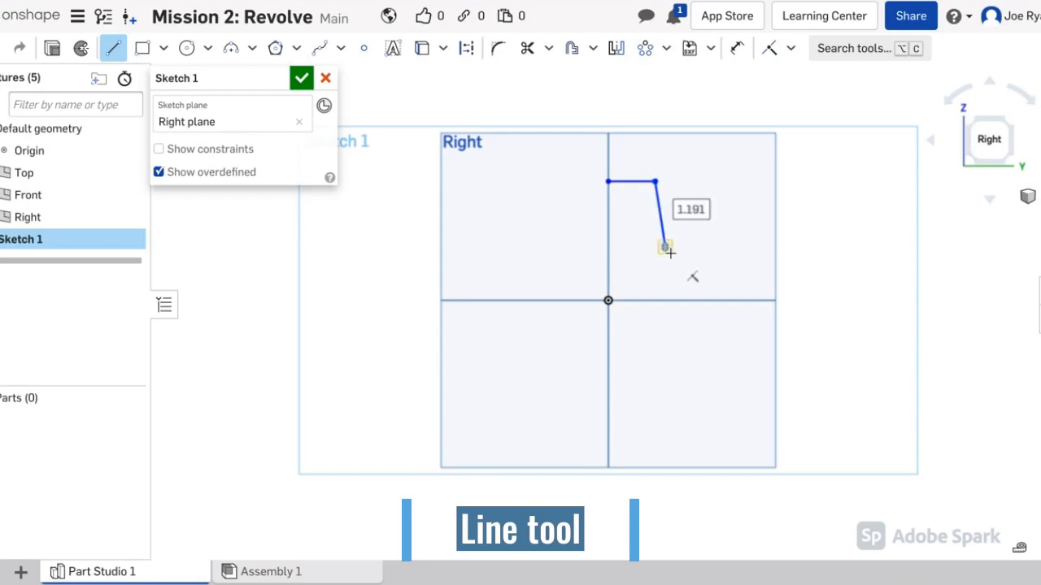
click(711, 248)
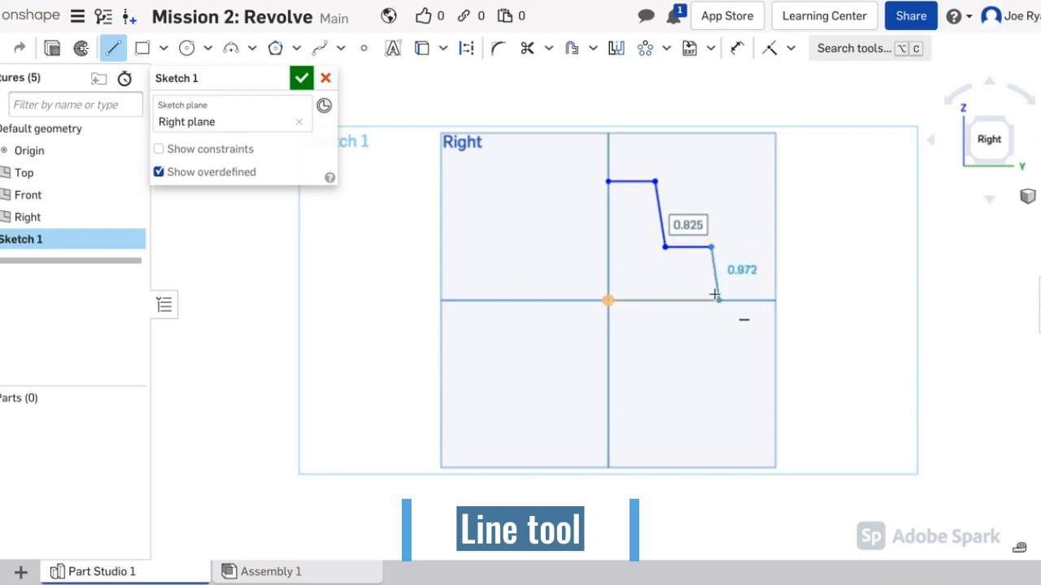
click(712, 300)
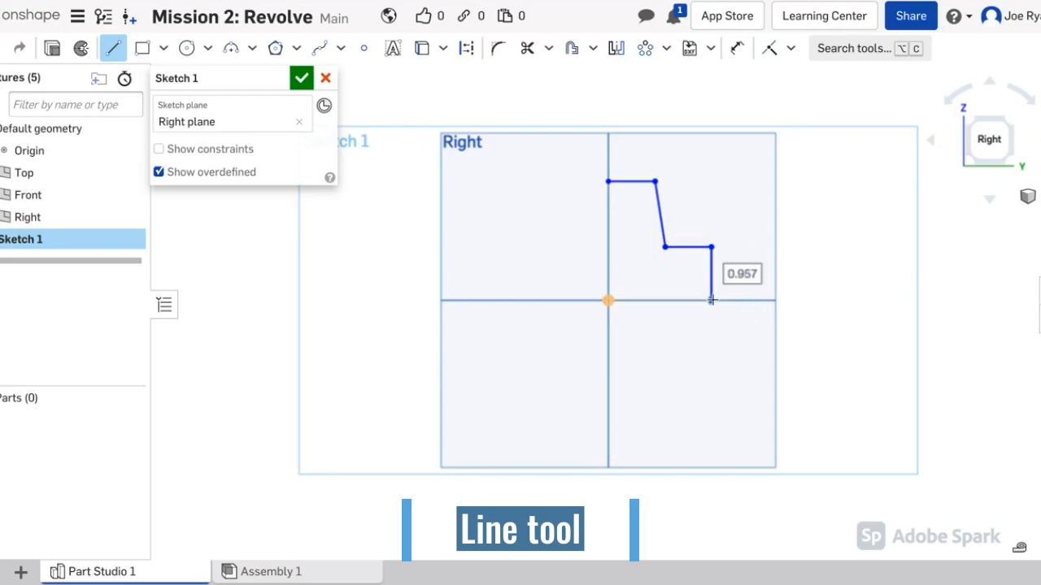
click(608, 301)
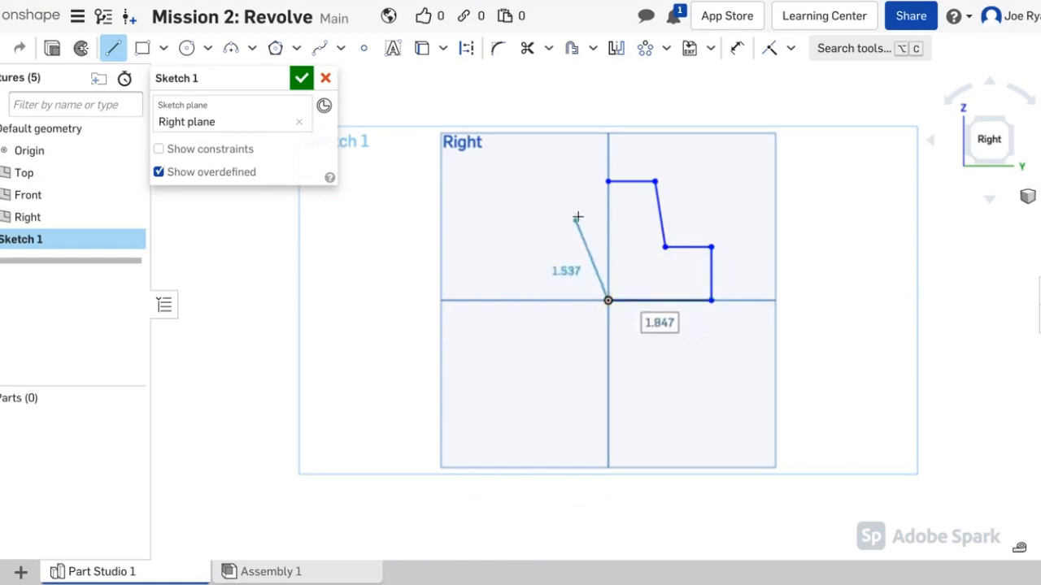
click(606, 181)
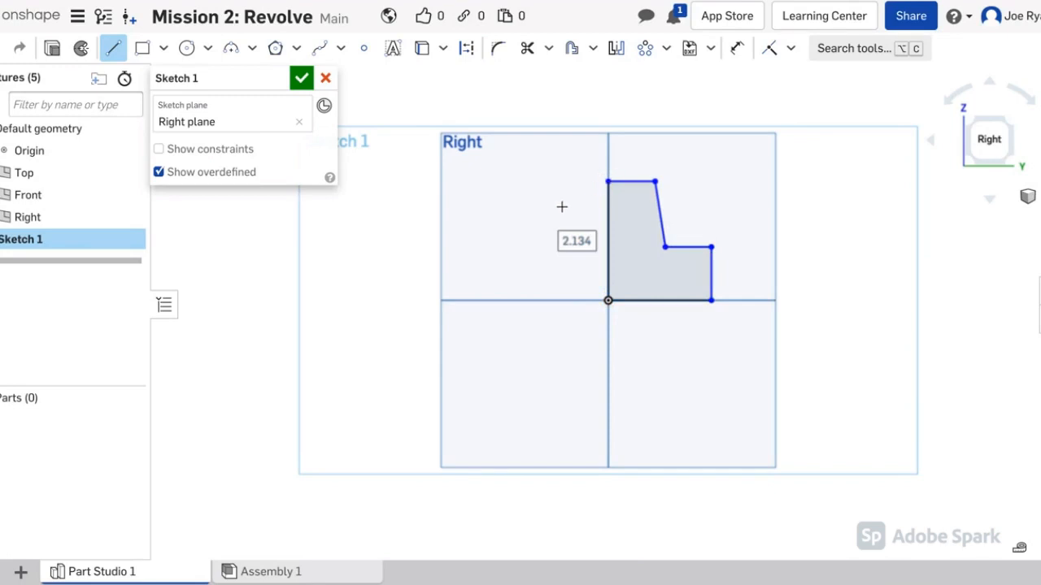
key(Escape)
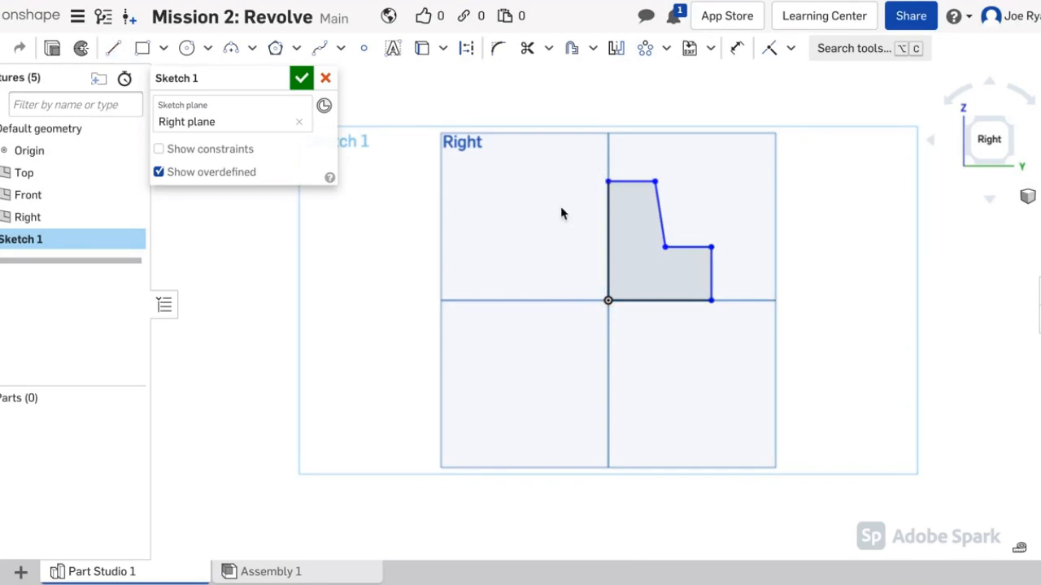
Step: Dimension the left edge height to 2 and the top edge width to 1
click(736, 49)
scroll(670, 149, down, 1)
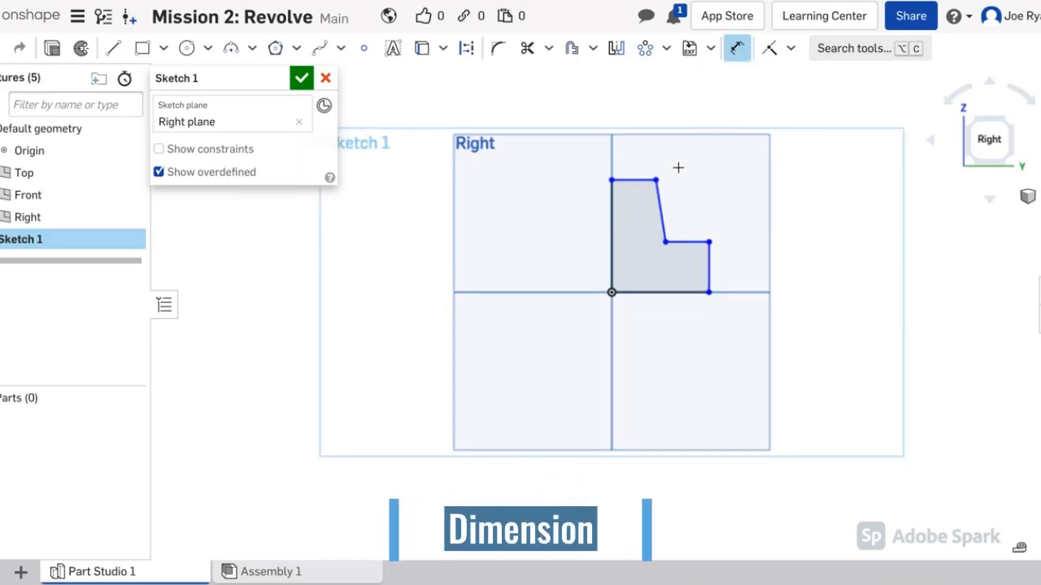
middle_drag(675, 192, 602, 237)
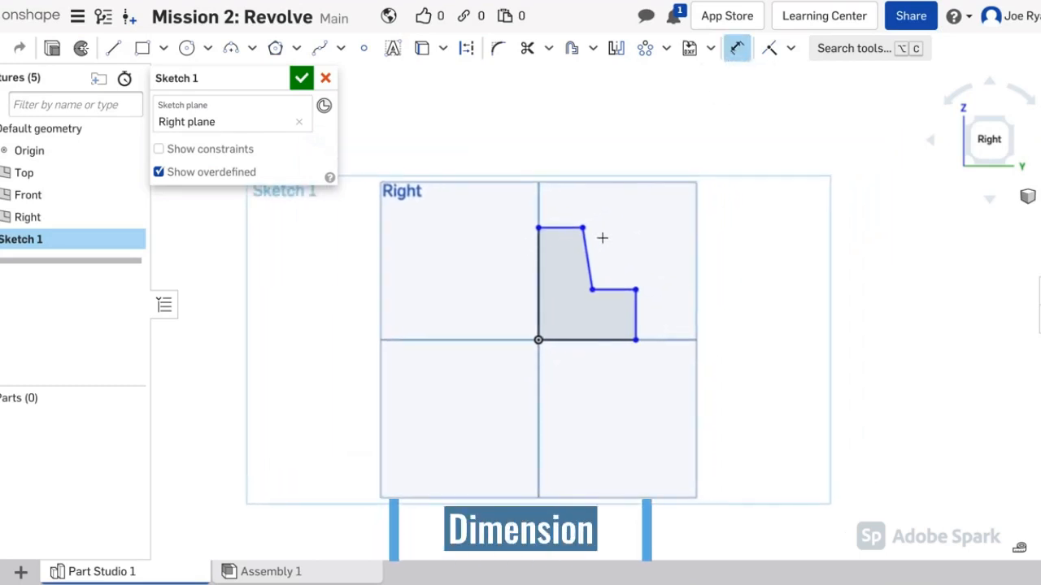
click(539, 313)
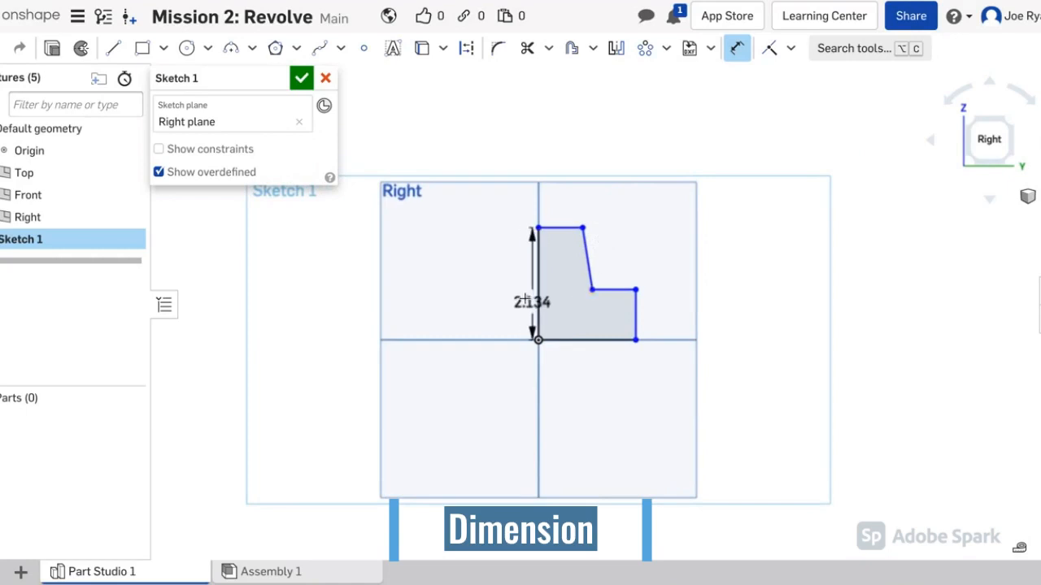
click(496, 289)
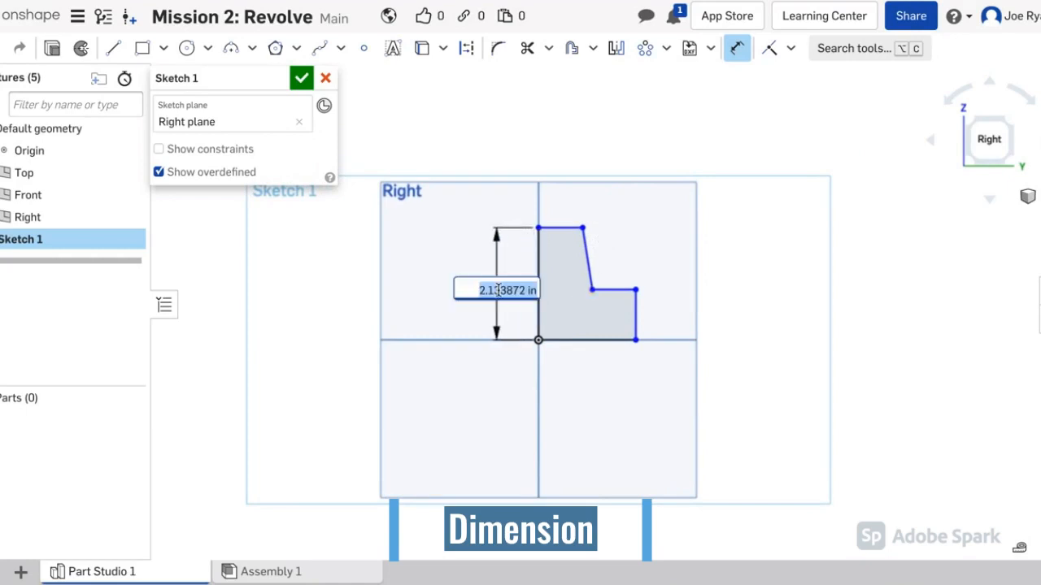
text(2)
key(Escape)
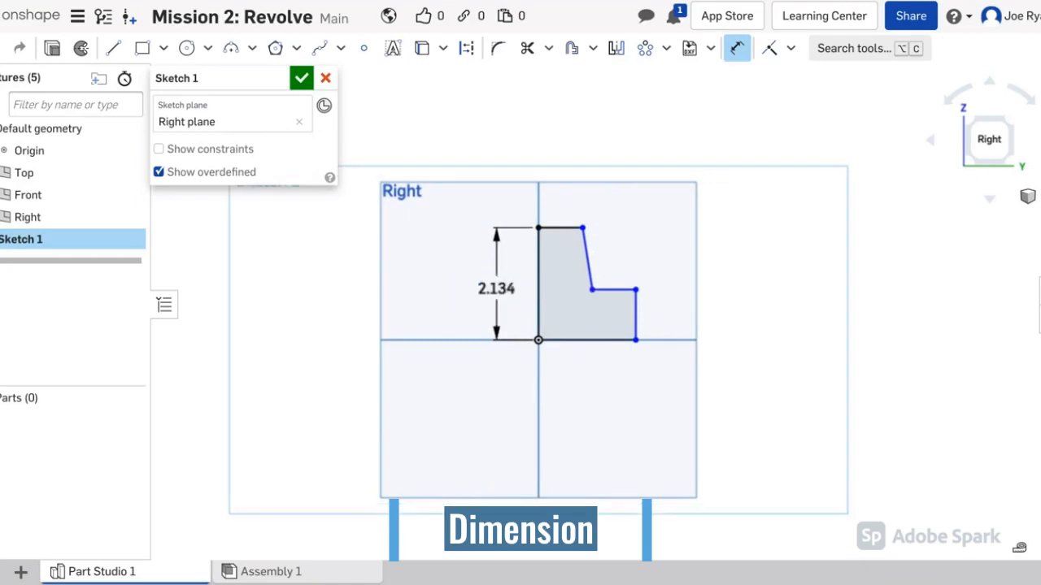
click(554, 235)
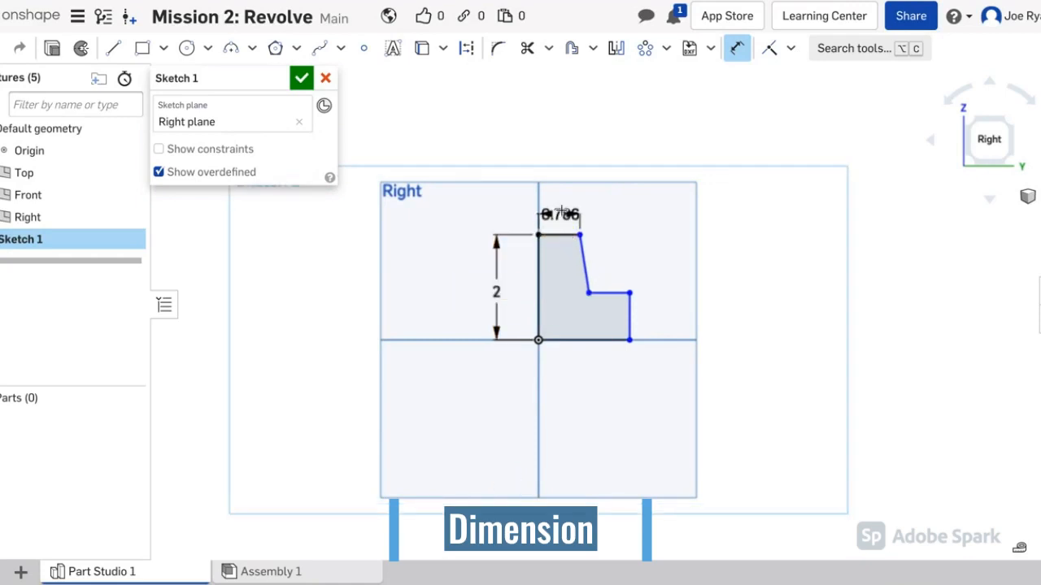
click(561, 204)
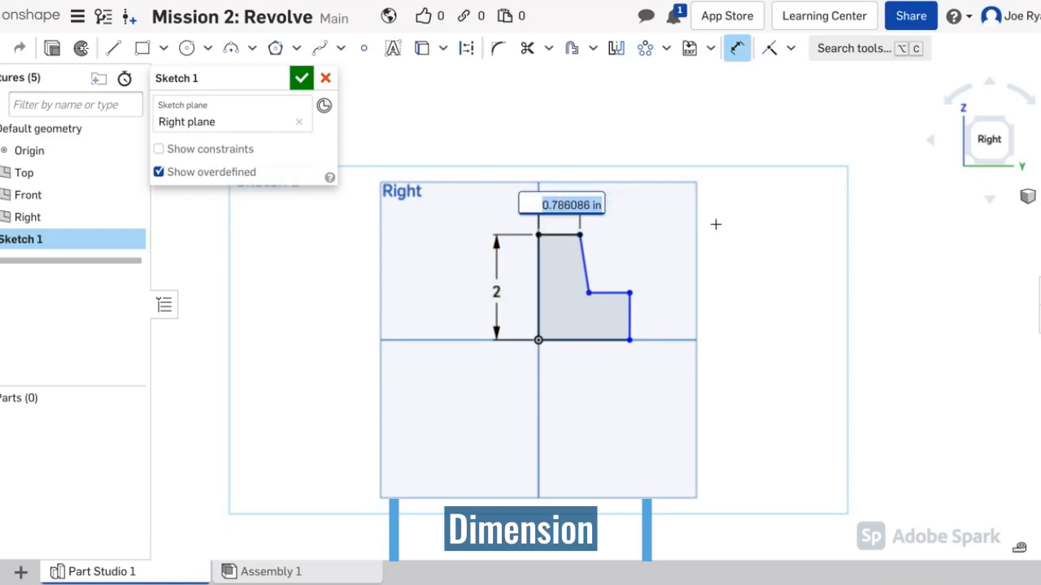
text(1)
key(Return)
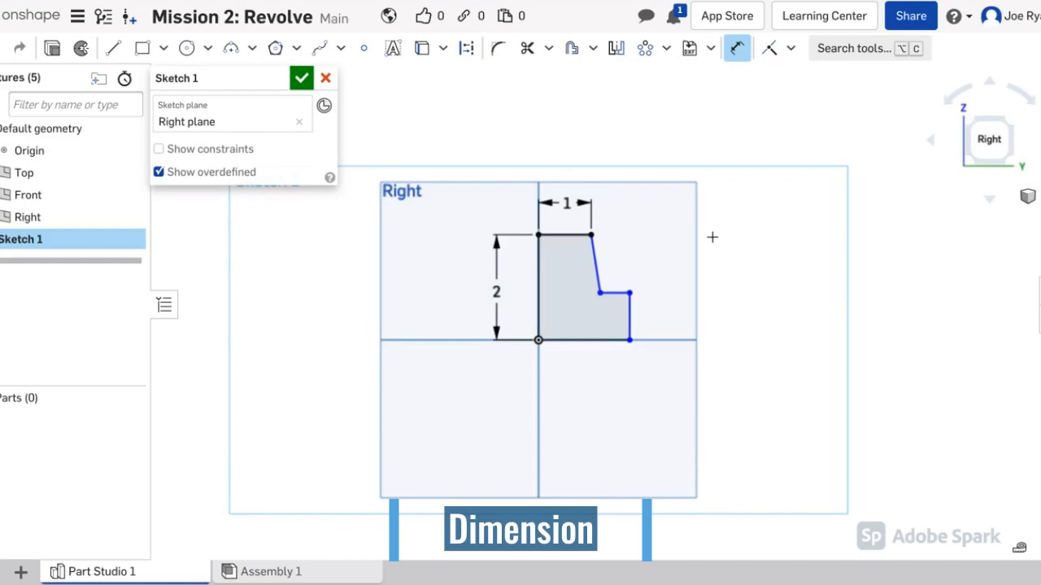
Step: Set the slanted edge angle to 100° and the step height to 1
click(595, 262)
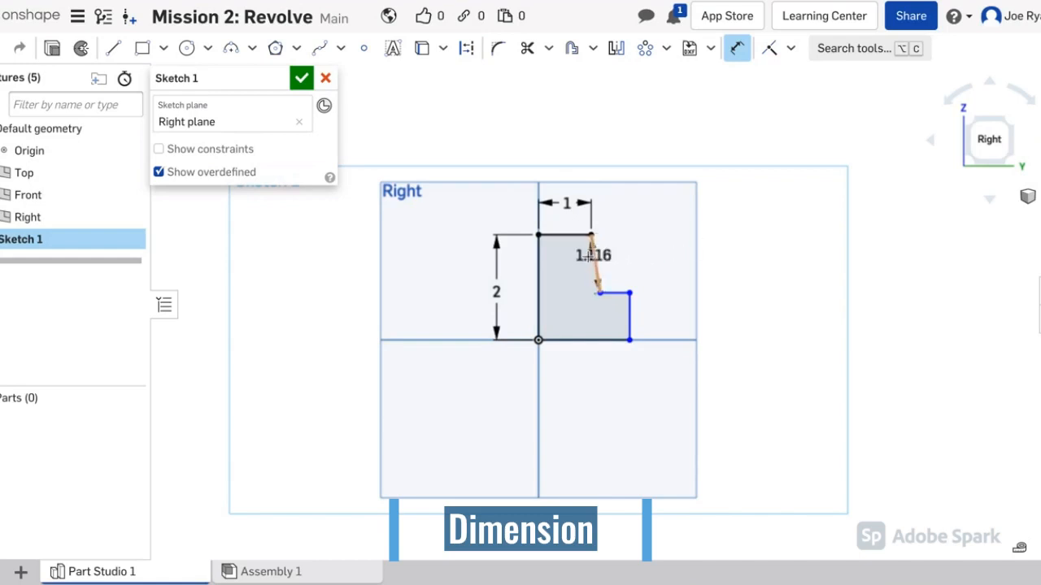
click(569, 235)
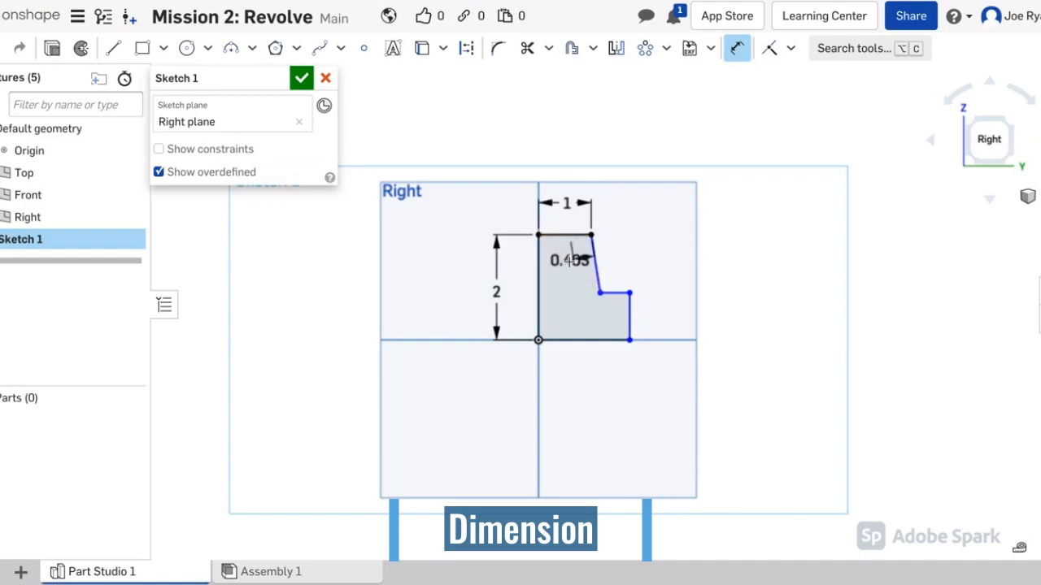
click(561, 264)
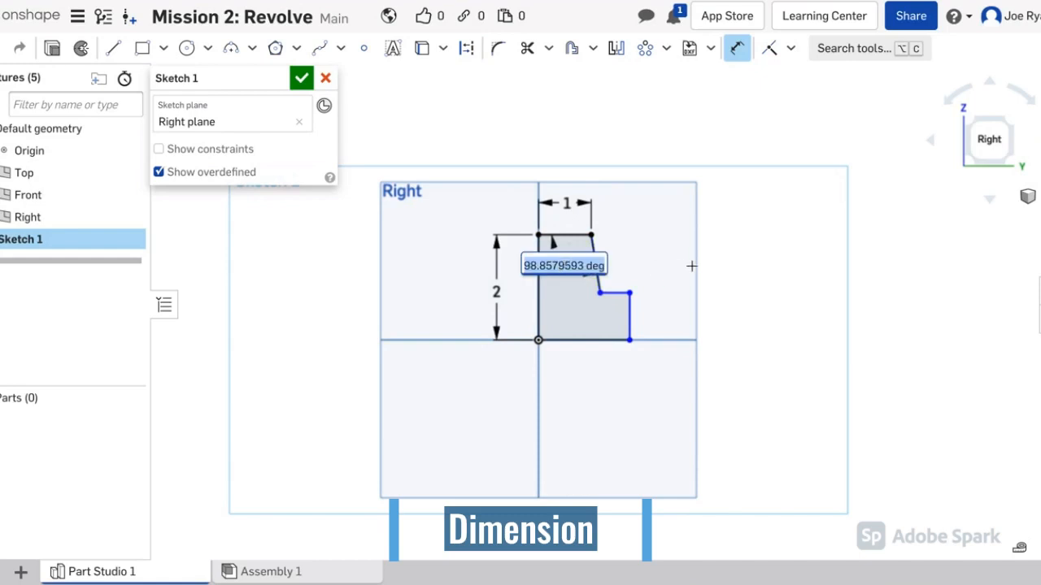
text(100)
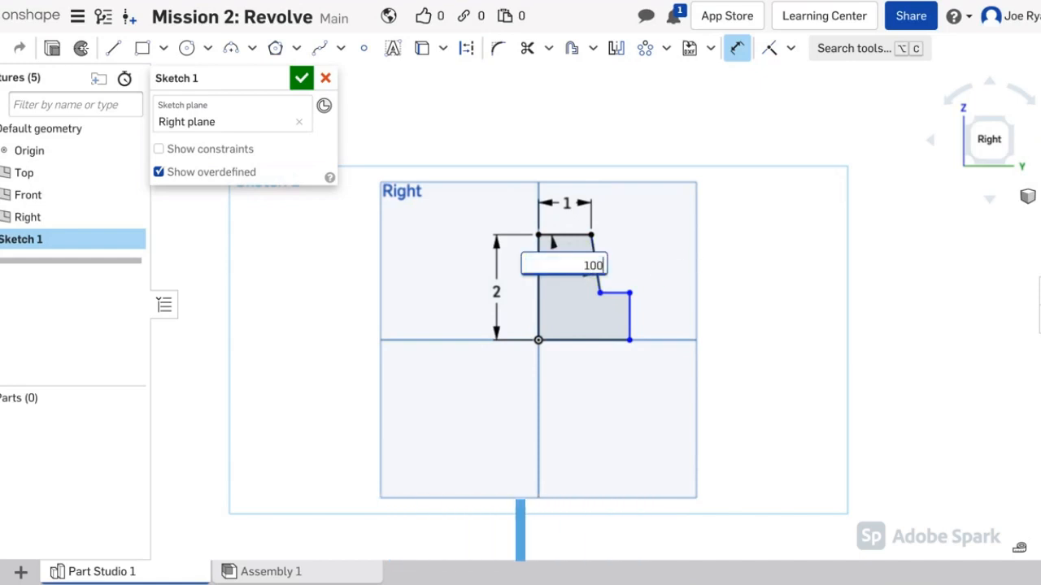
key(Return)
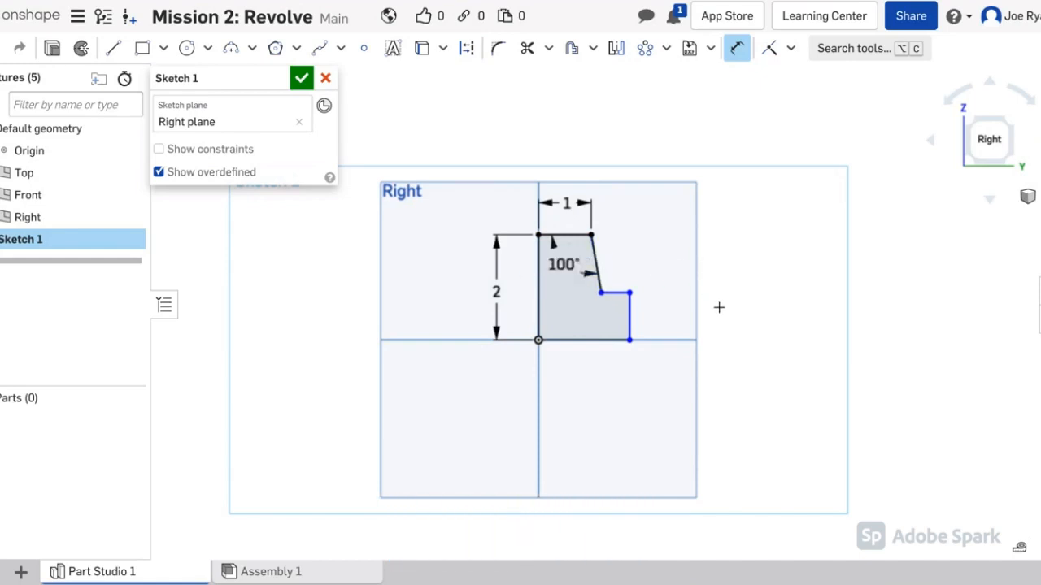
click(590, 343)
click(615, 293)
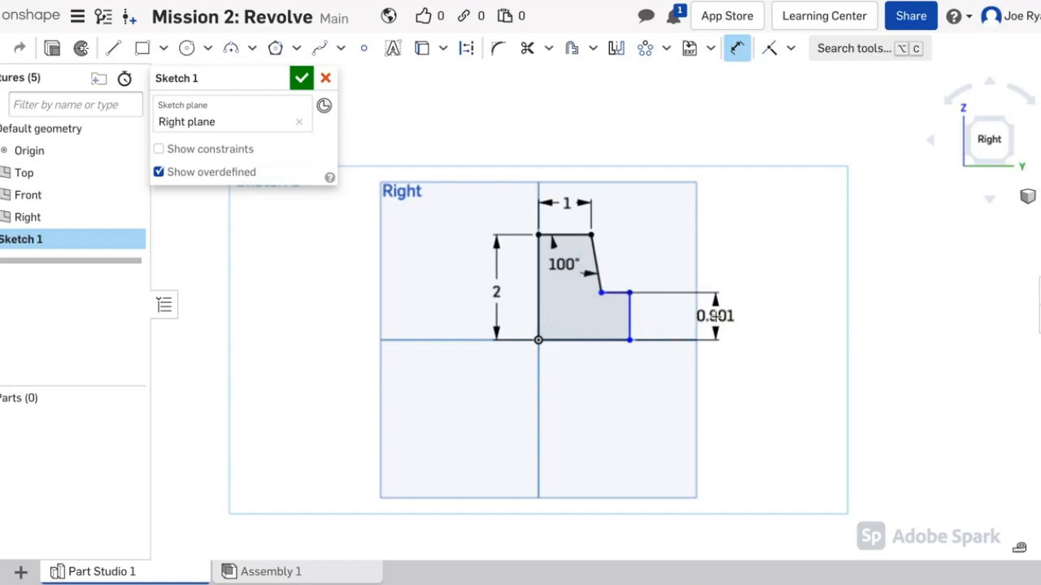
click(715, 317)
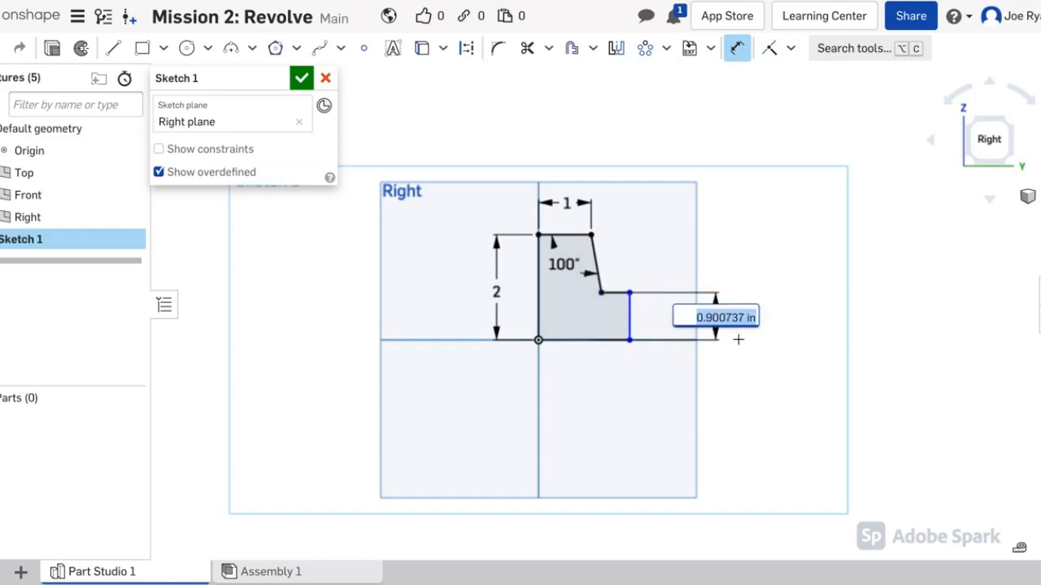
text(1)
key(Return)
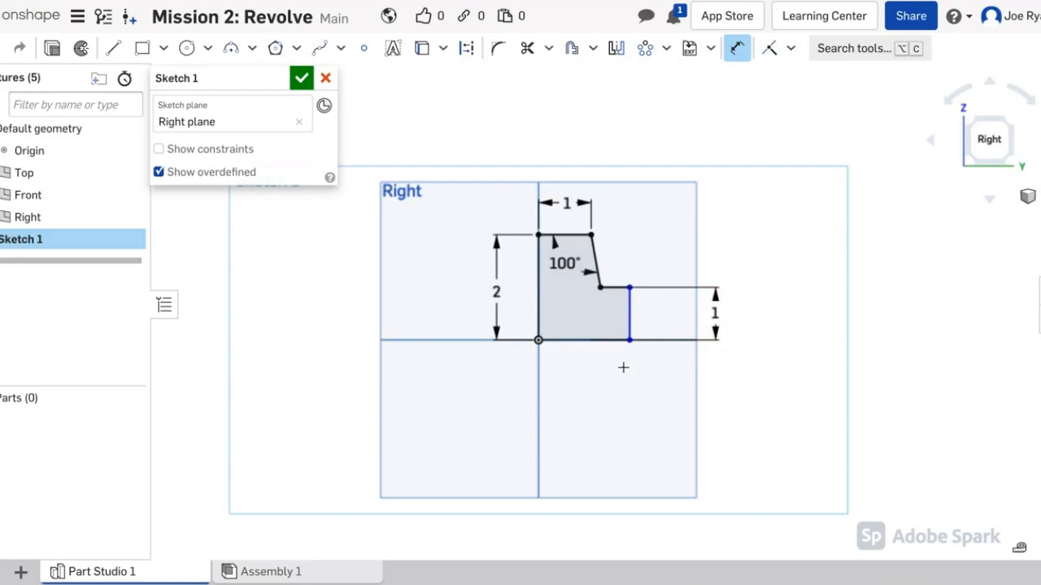
Step: Dimension the bottom edge length to 2 and recentre the profile
click(608, 342)
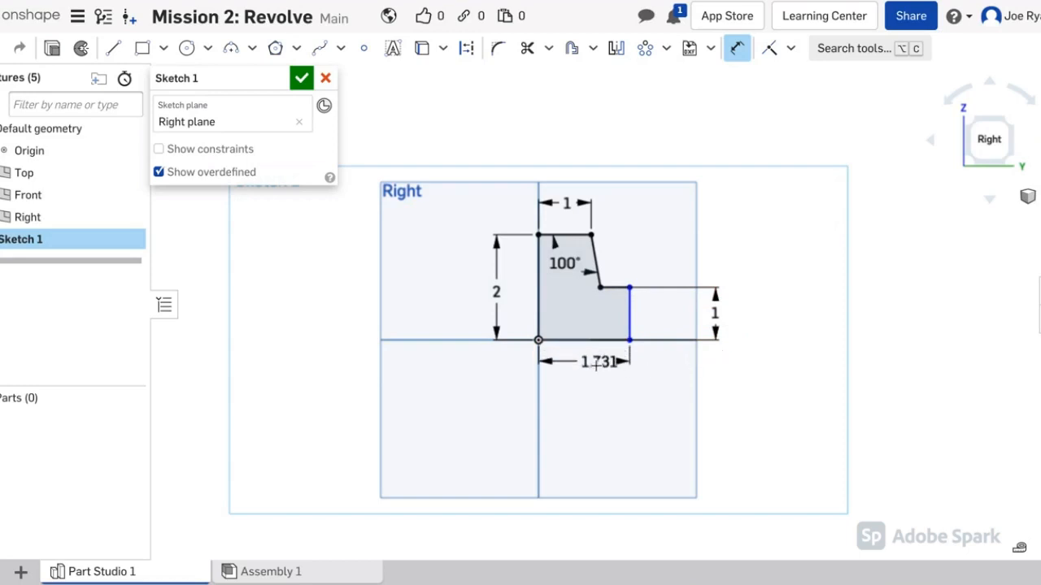
click(593, 365)
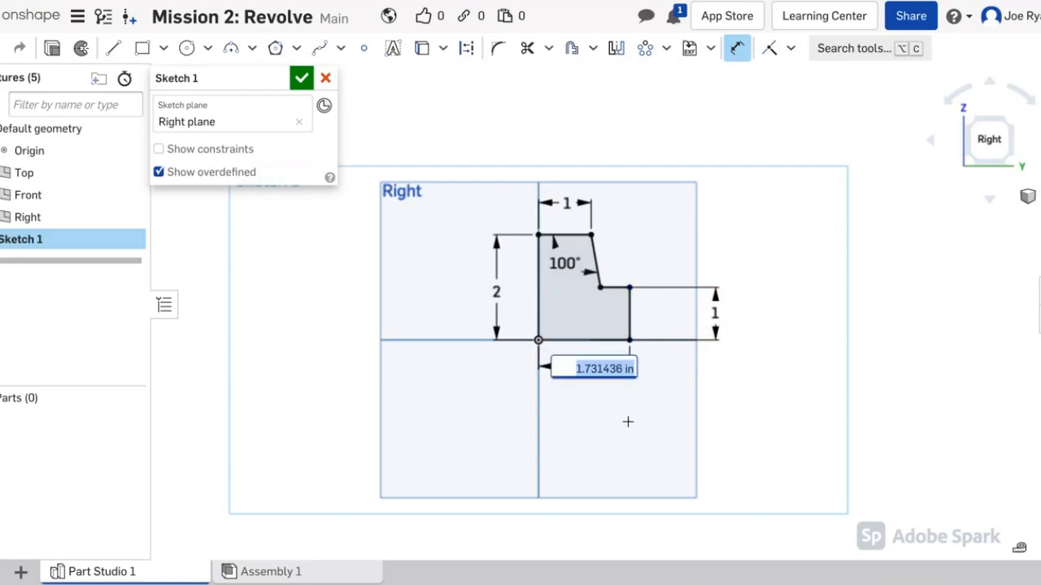
text(2)
key(Return)
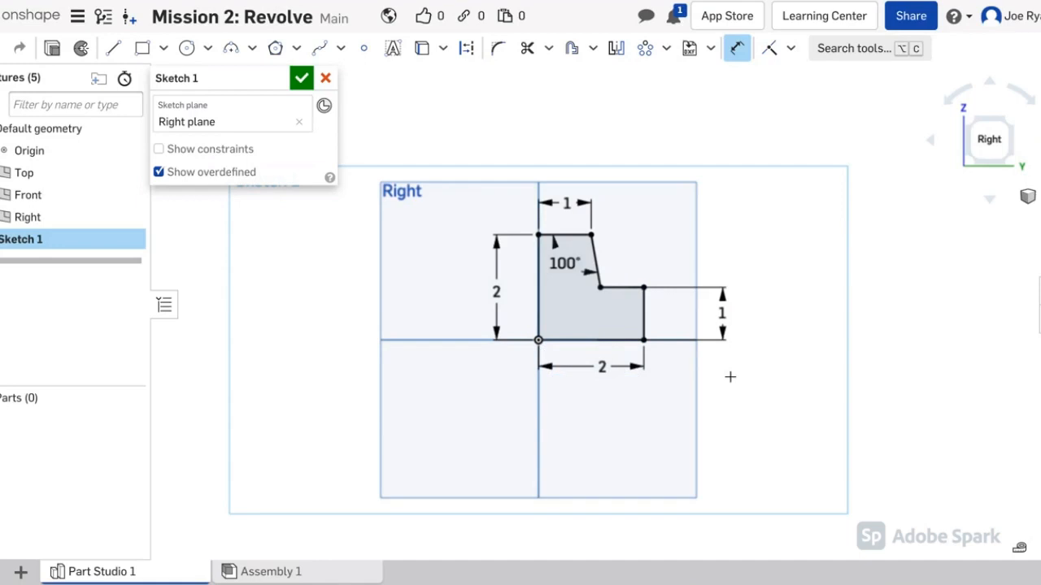
middle_drag(704, 186, 675, 225)
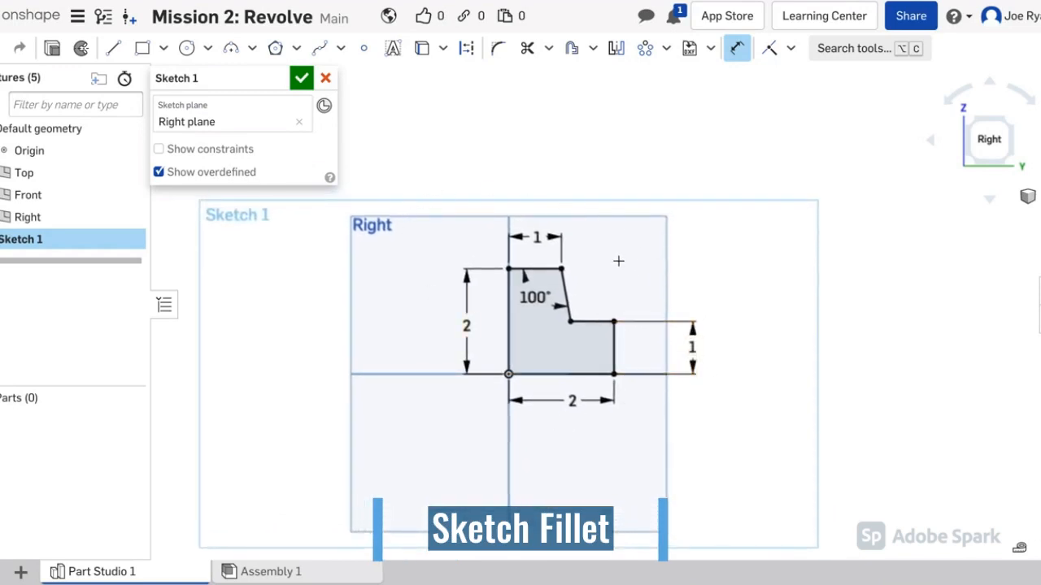
Step: Round the step's outer corner with an R0.25 fillet and finish Sketch 1
click(498, 48)
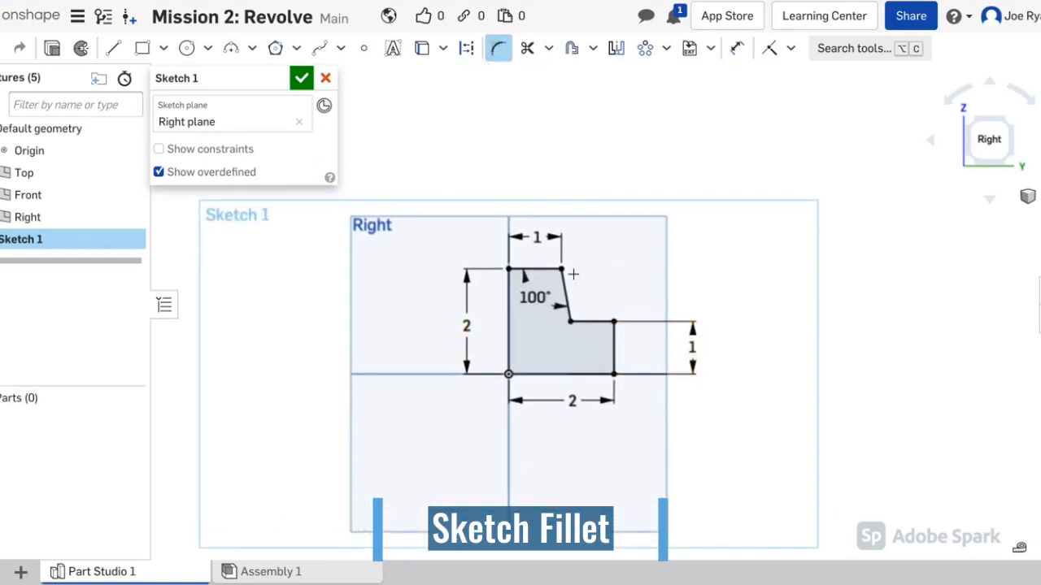
click(613, 323)
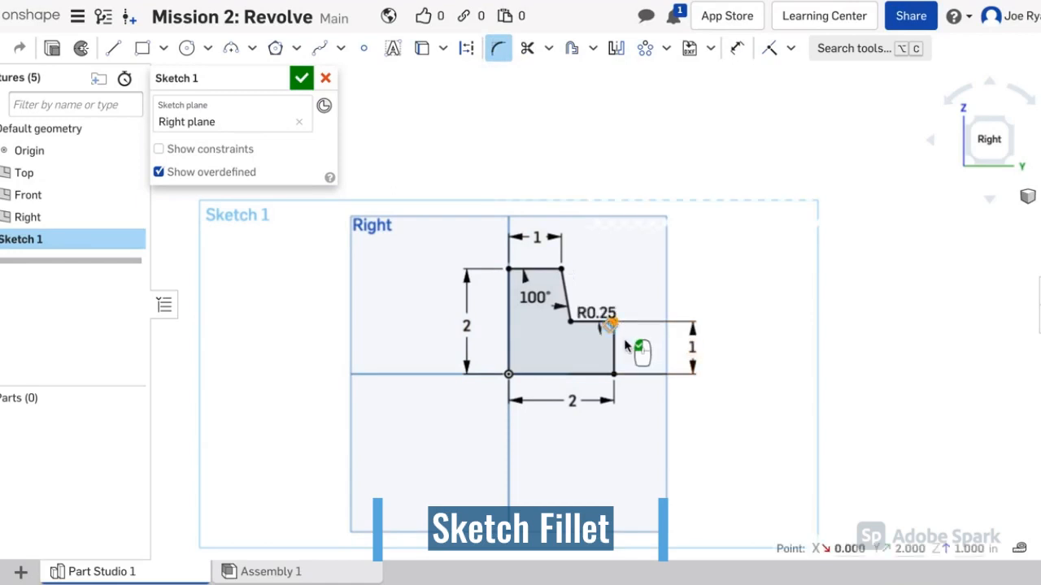
scroll(626, 345, up, 5)
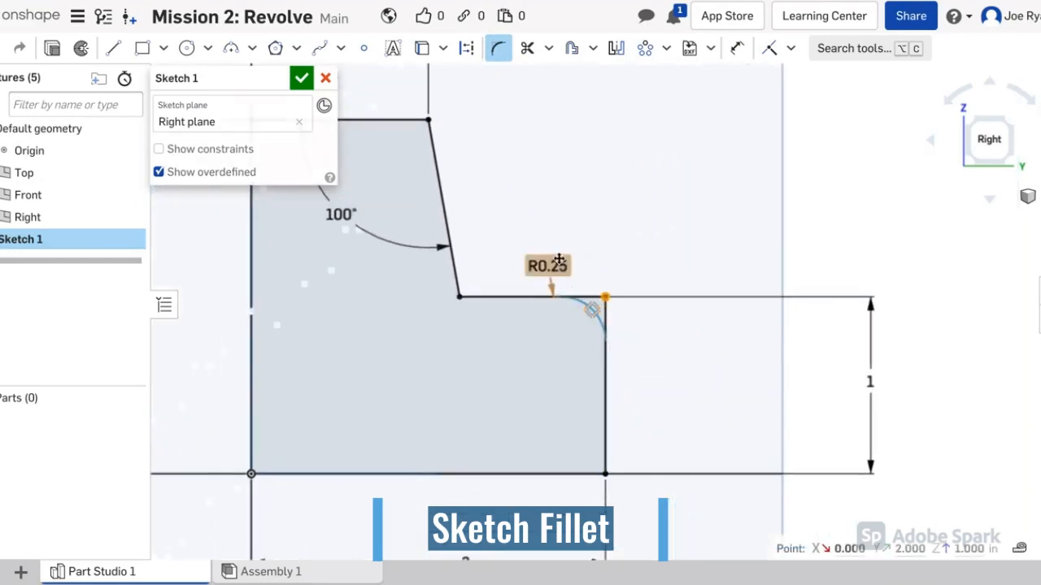
click(301, 77)
scroll(623, 293, down, 5)
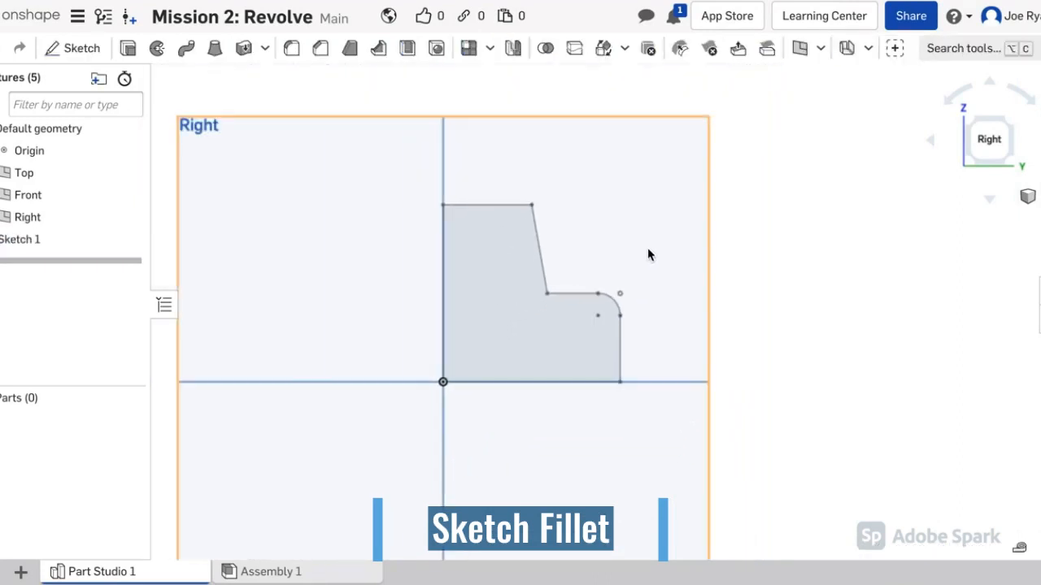
scroll(648, 256, down, 3)
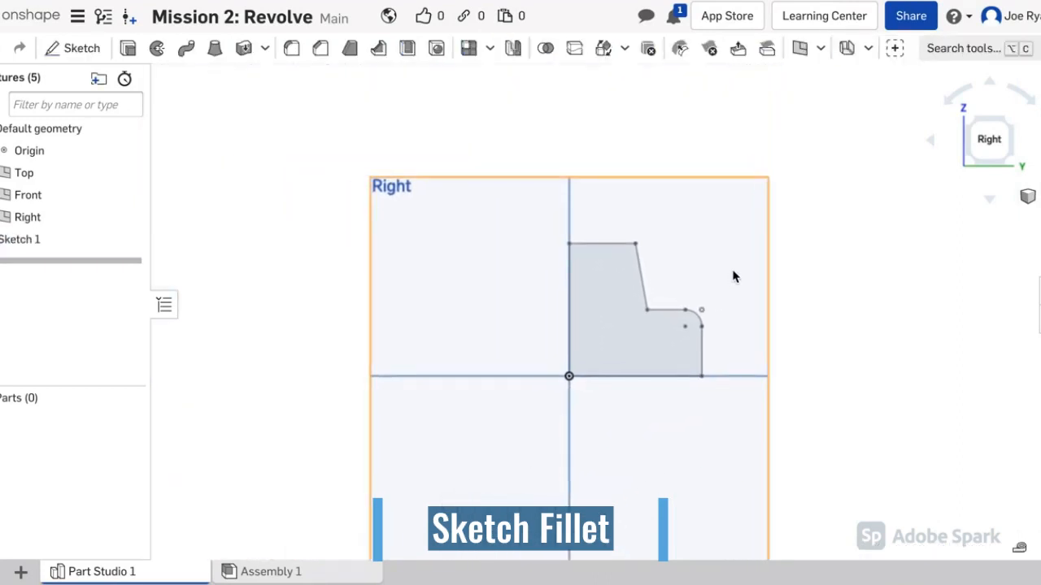
mouse_move(848, 282)
right_down()
mouse_move(760, 342)
mouse_move(786, 312)
mouse_move(846, 282)
right_up()
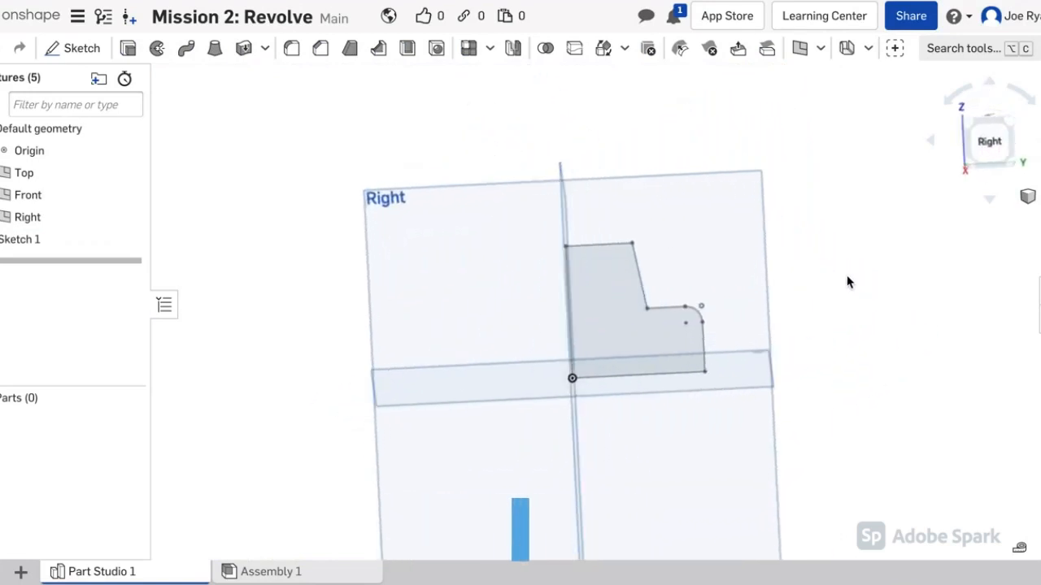
mouse_move(848, 281)
right_down()
mouse_move(825, 274)
mouse_move(813, 297)
mouse_move(830, 299)
mouse_move(777, 282)
right_up()
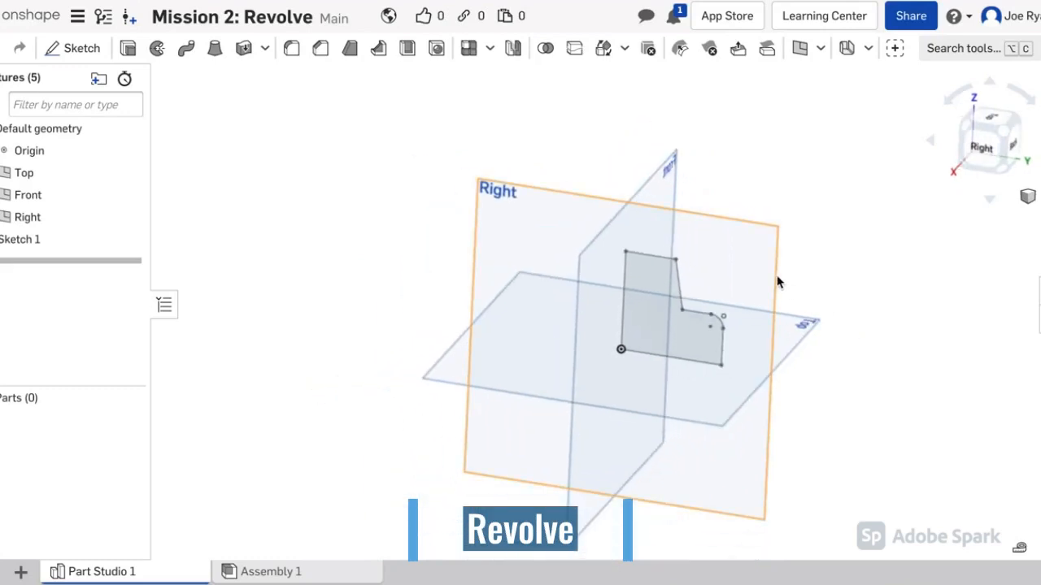
Step: Revolve the Sketch 1 region a Full turn about the profile's left edge
click(154, 50)
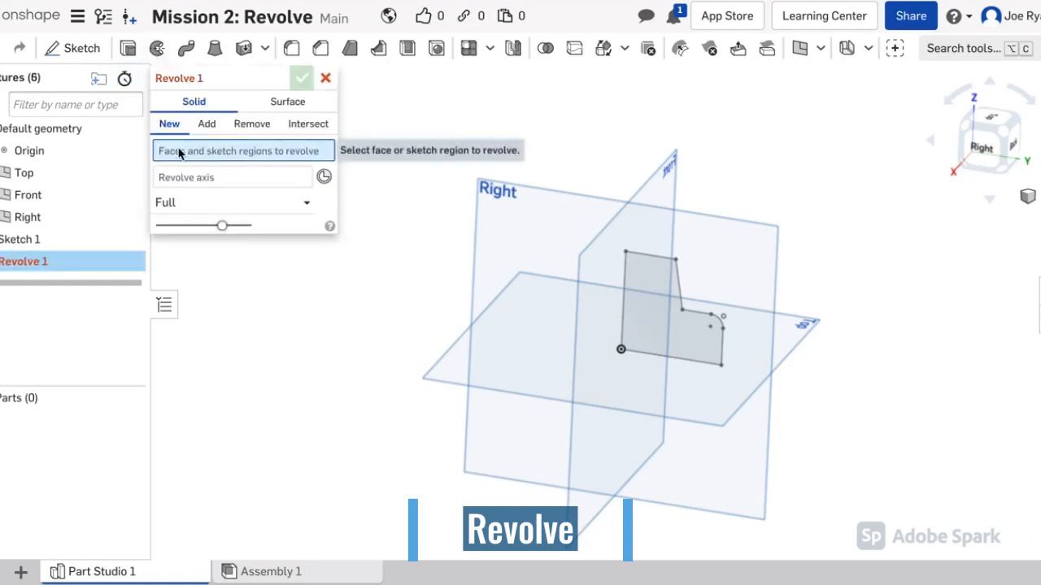
click(641, 293)
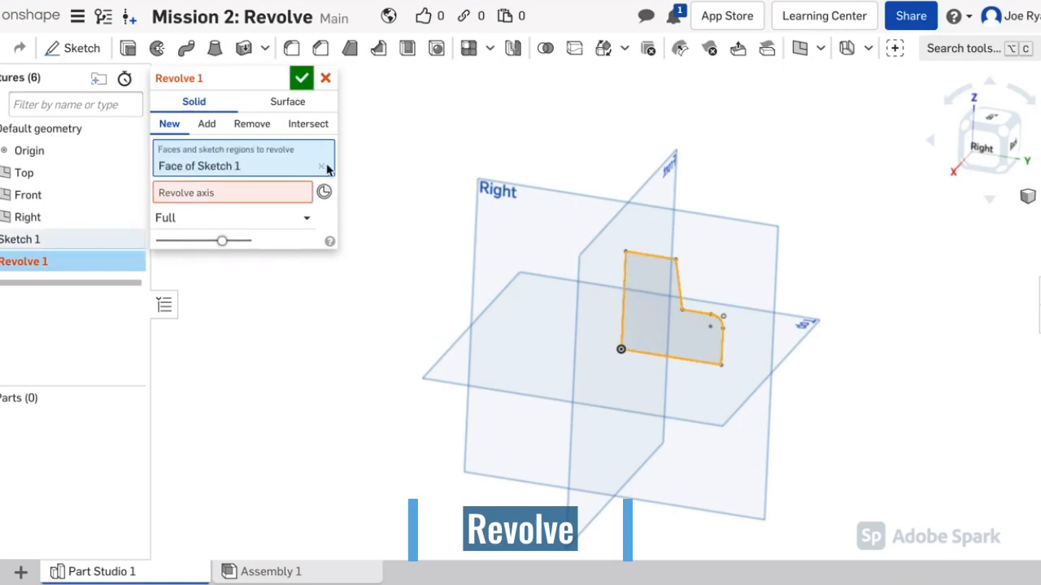
click(198, 196)
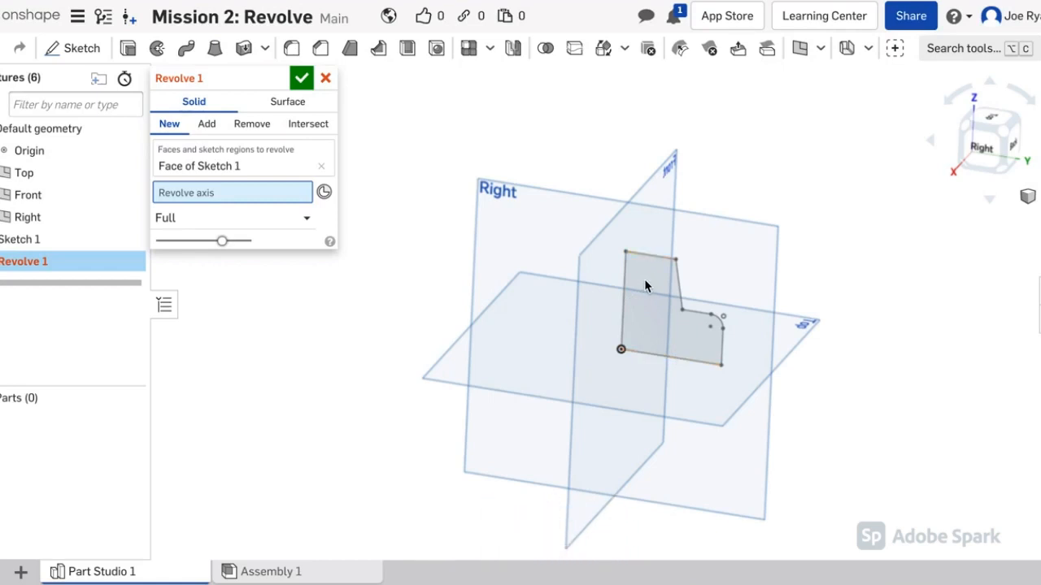
click(623, 299)
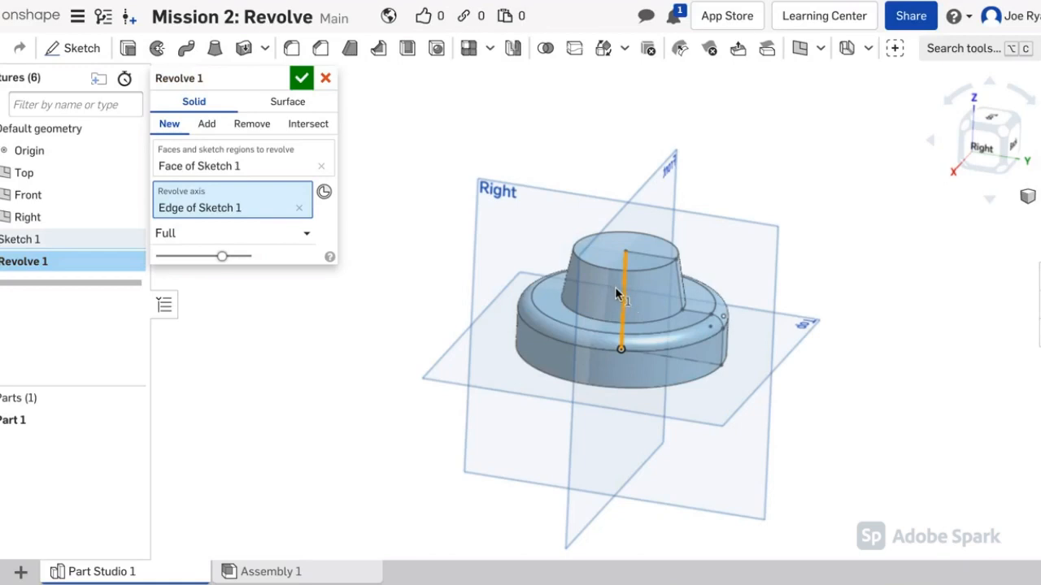
click(177, 238)
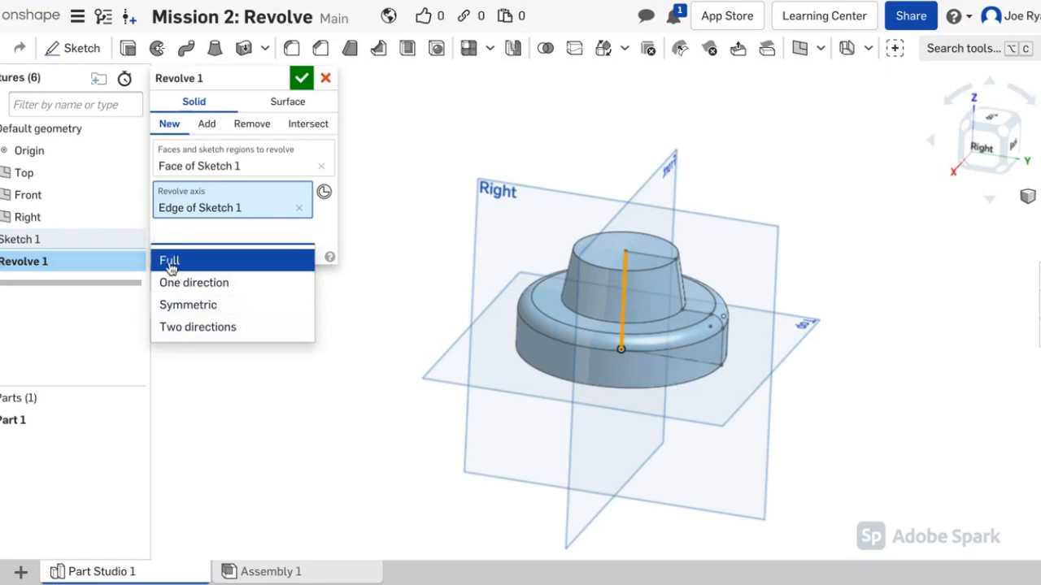
click(169, 262)
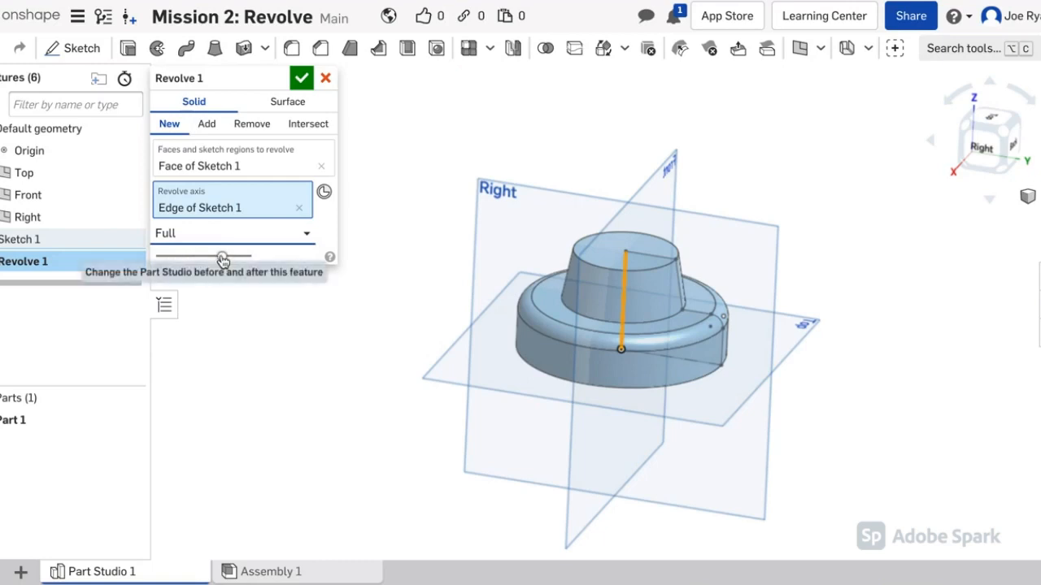
Step: Accept Revolve 1 to create solid Part 1 and orbit to inspect it
click(301, 81)
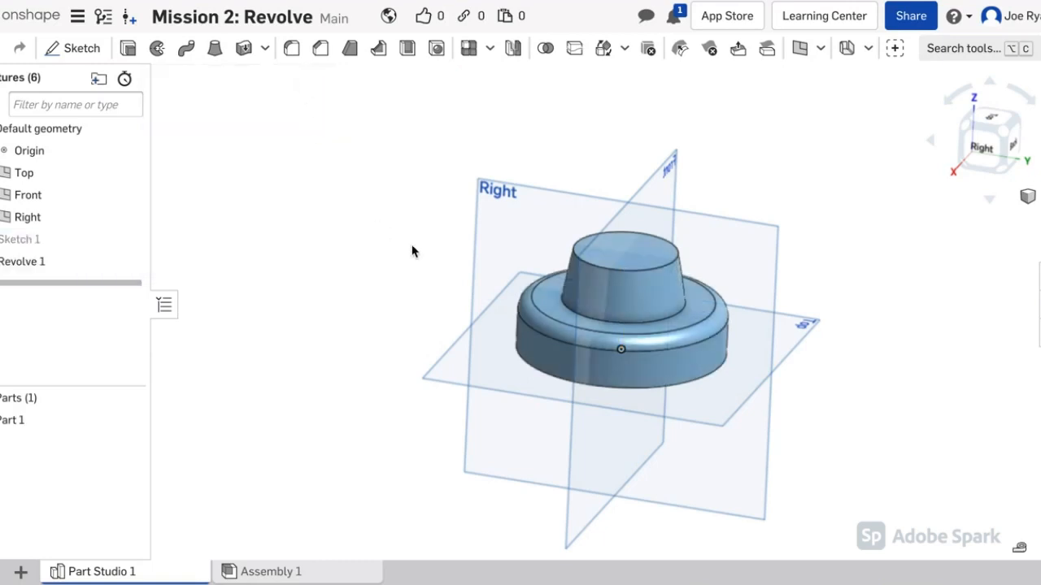
mouse_move(425, 349)
right_down()
mouse_move(389, 335)
mouse_move(372, 301)
mouse_move(409, 353)
mouse_move(488, 323)
mouse_move(481, 340)
mouse_move(407, 355)
right_up()
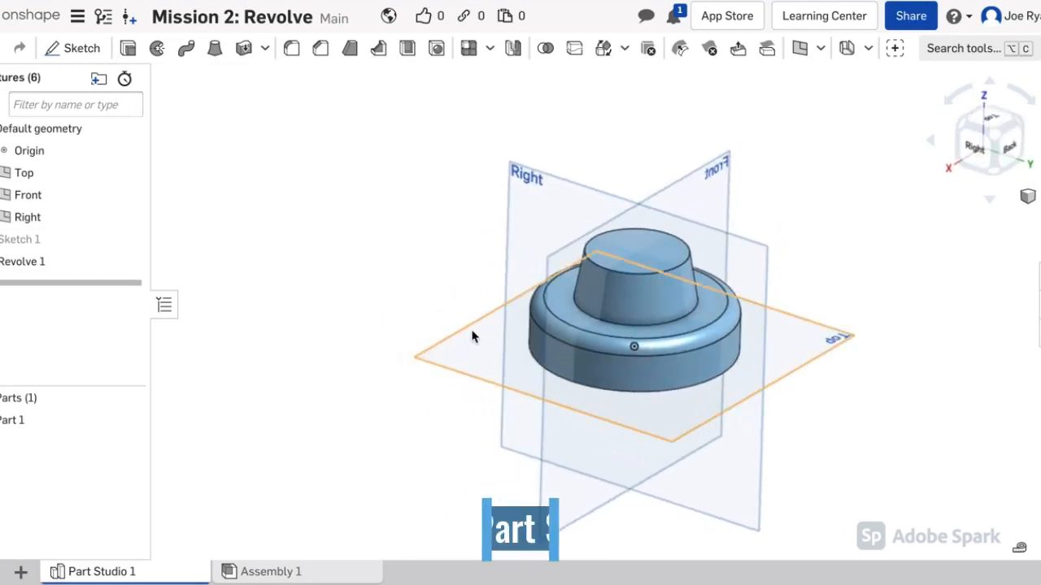
Step: Add a new Part Studio and rename it 'Exercise 2'
click(21, 572)
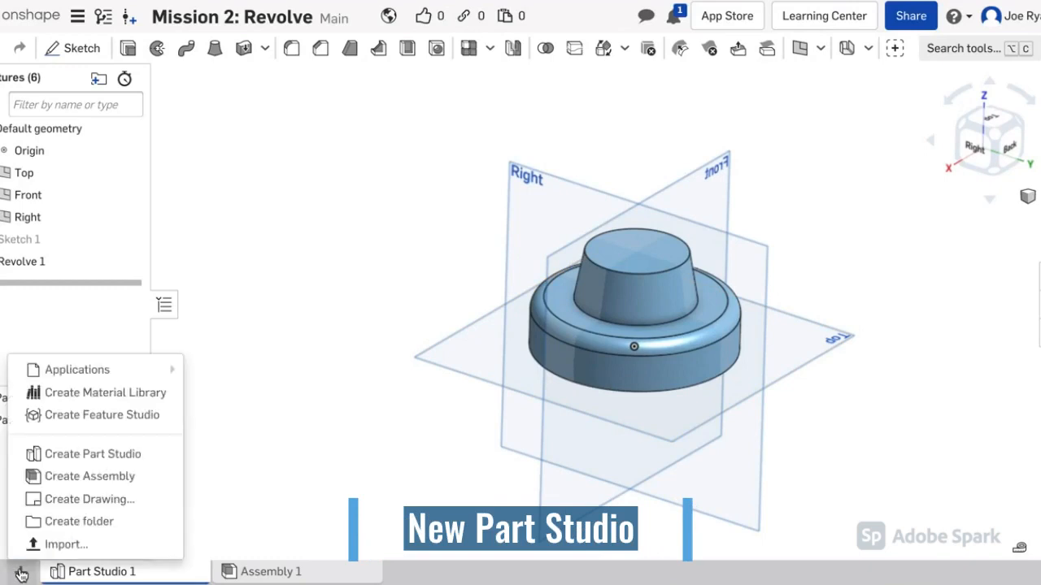
click(78, 460)
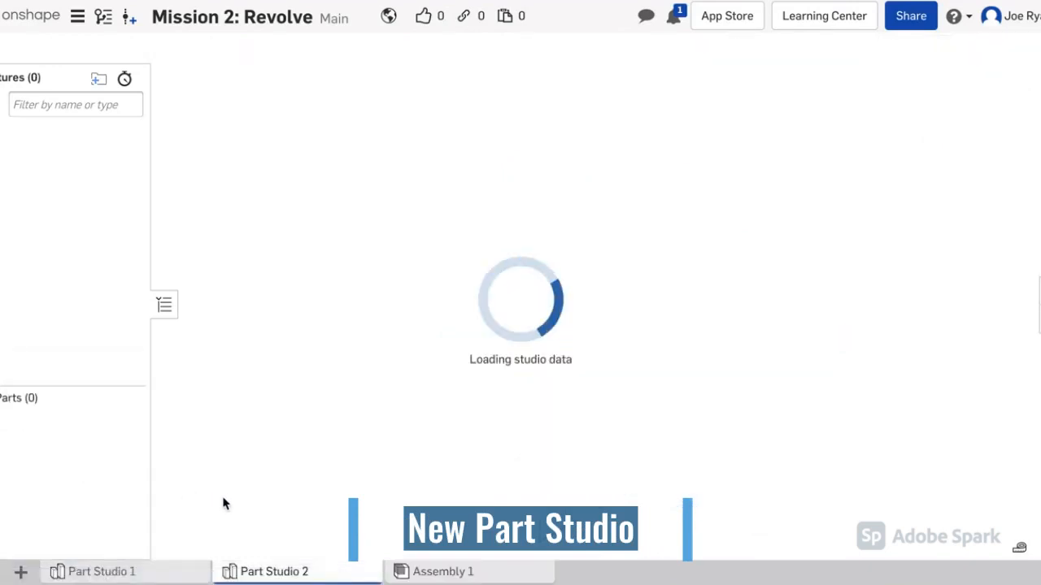
right_click(293, 575)
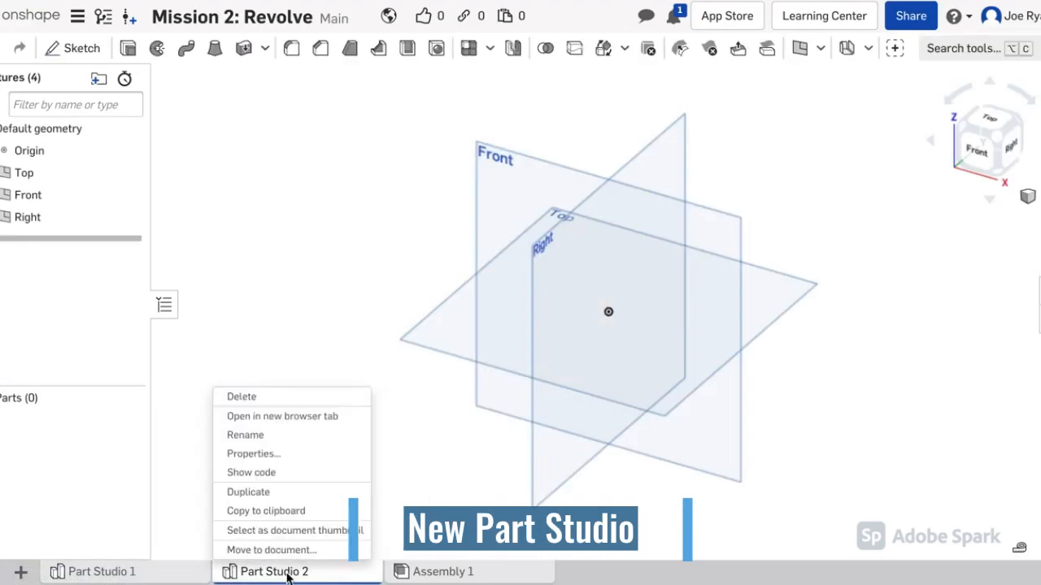
click(270, 436)
text(Exercise)
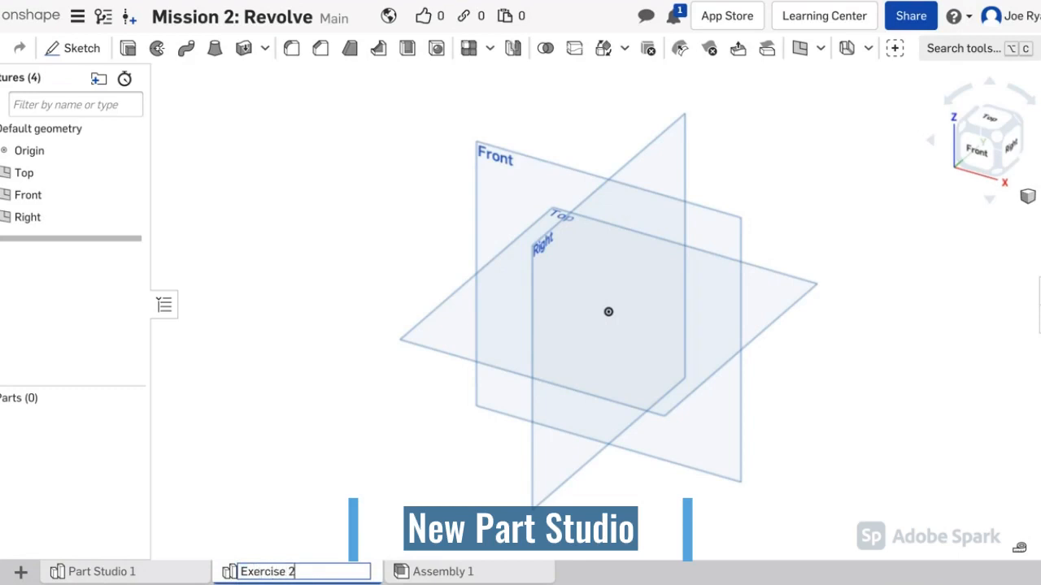
key(Return)
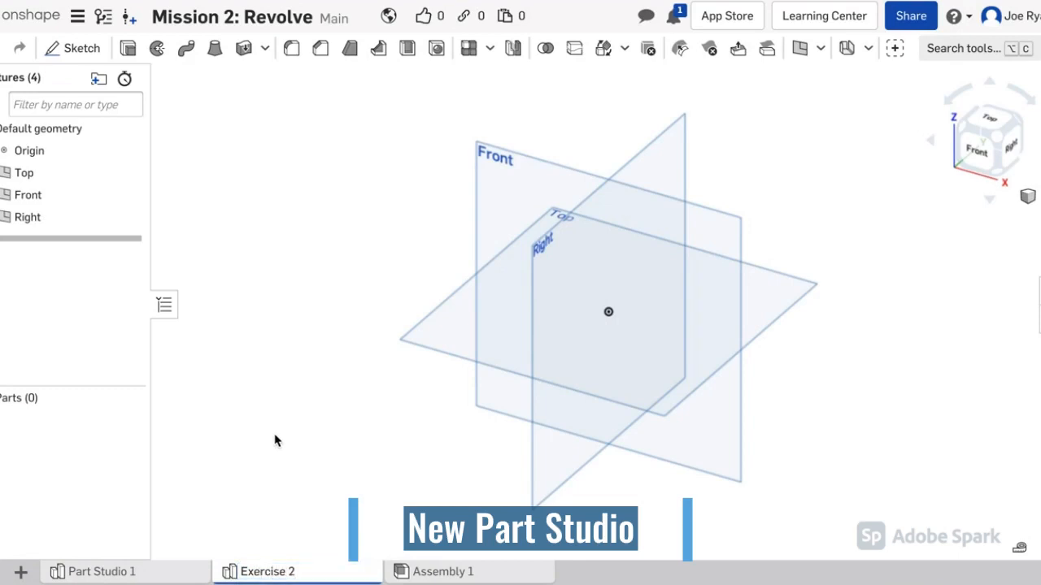
Step: Rename Part Studio 1 to 'Exercise 1'
right_click(139, 572)
click(134, 418)
text(Ex)
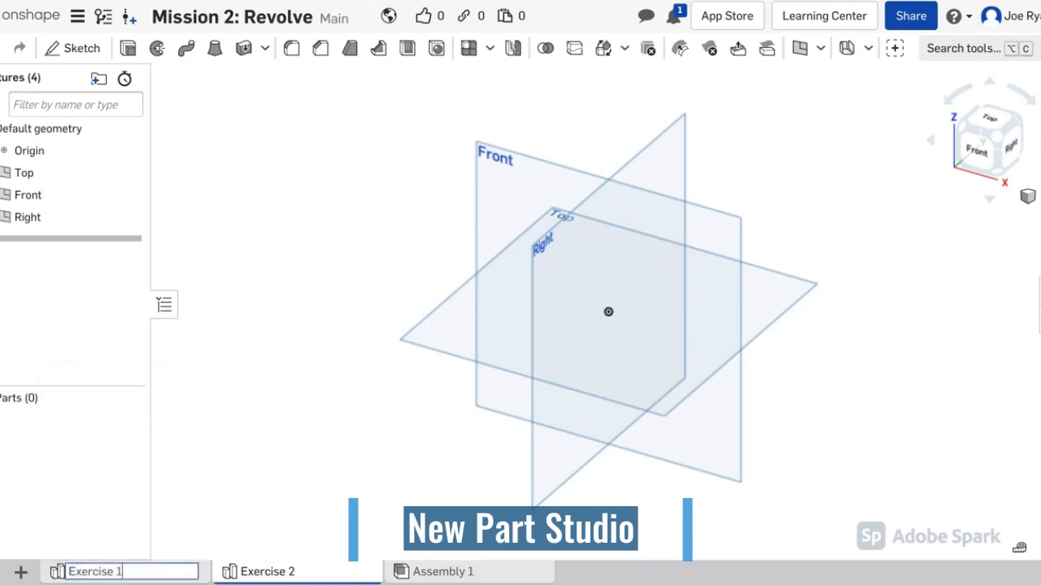
text(ercise 1)
key(Return)
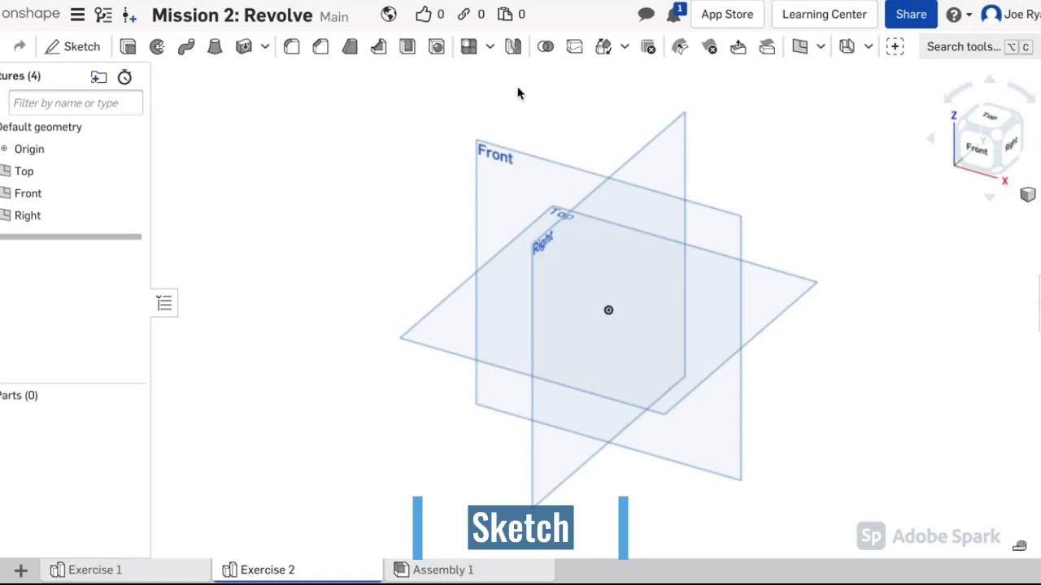
Step: Start Sketch 1 on the Front plane in Exercise 2, viewed face-on and centred
click(82, 46)
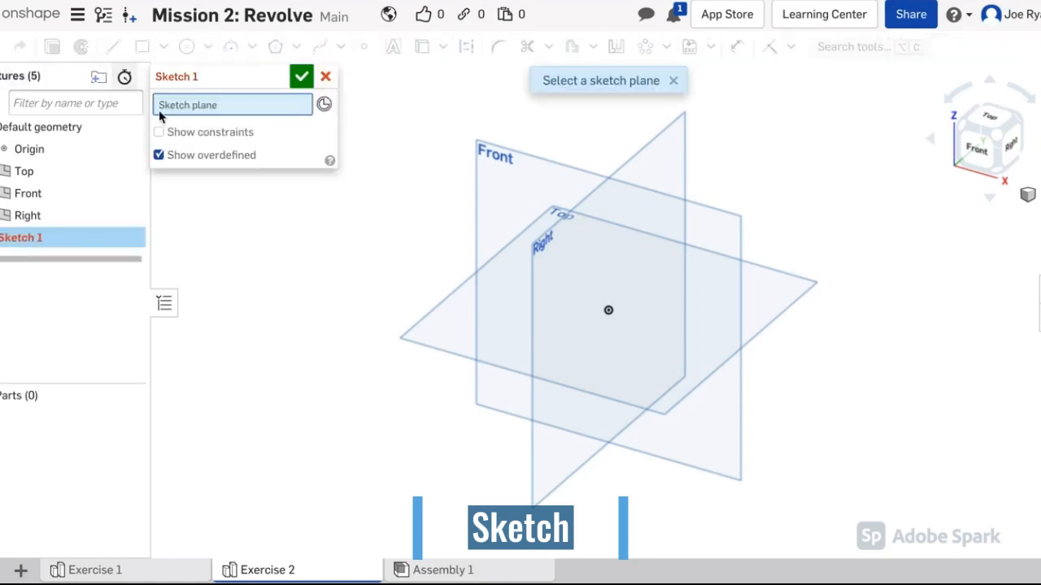
click(515, 185)
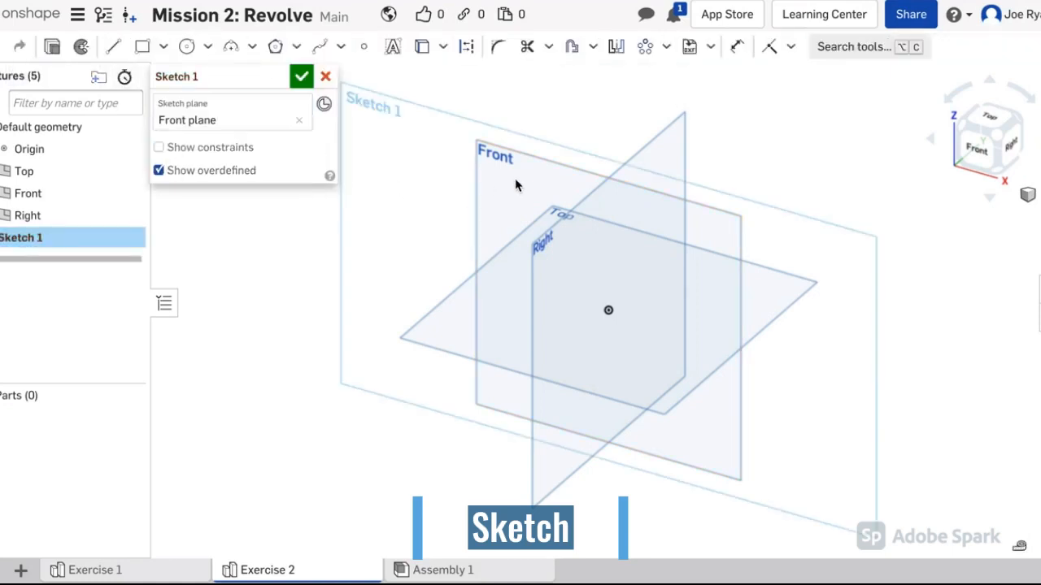
click(977, 160)
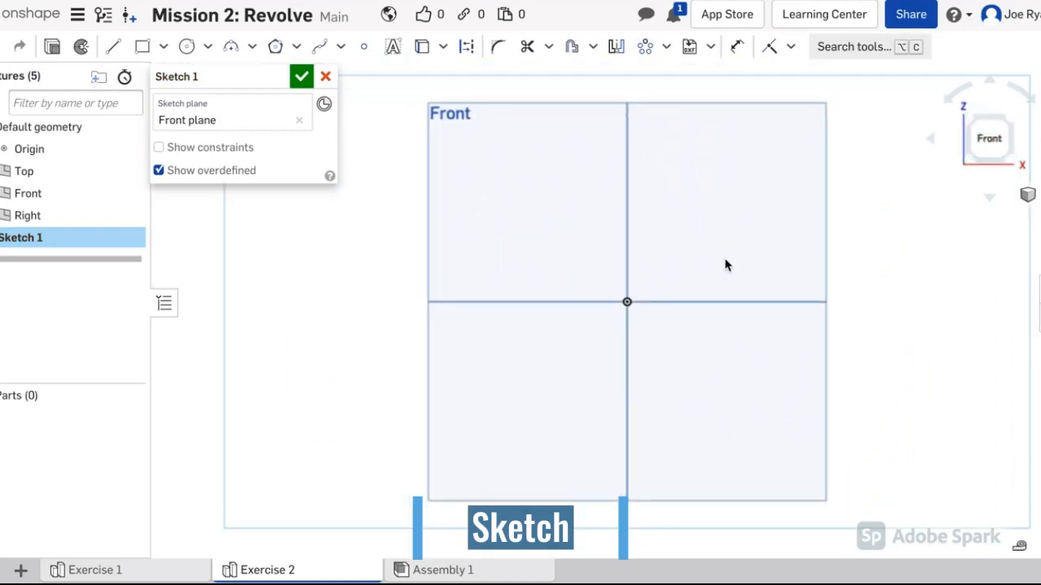
mouse_move(717, 266)
middle_down()
mouse_move(642, 262)
mouse_move(623, 272)
middle_up()
scroll(647, 262, down, 2)
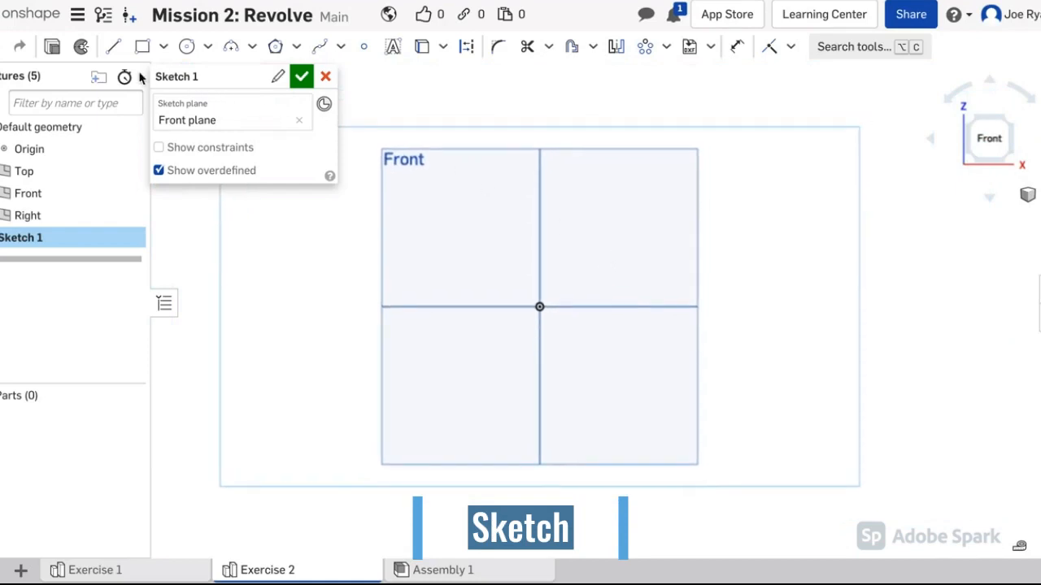
click(114, 49)
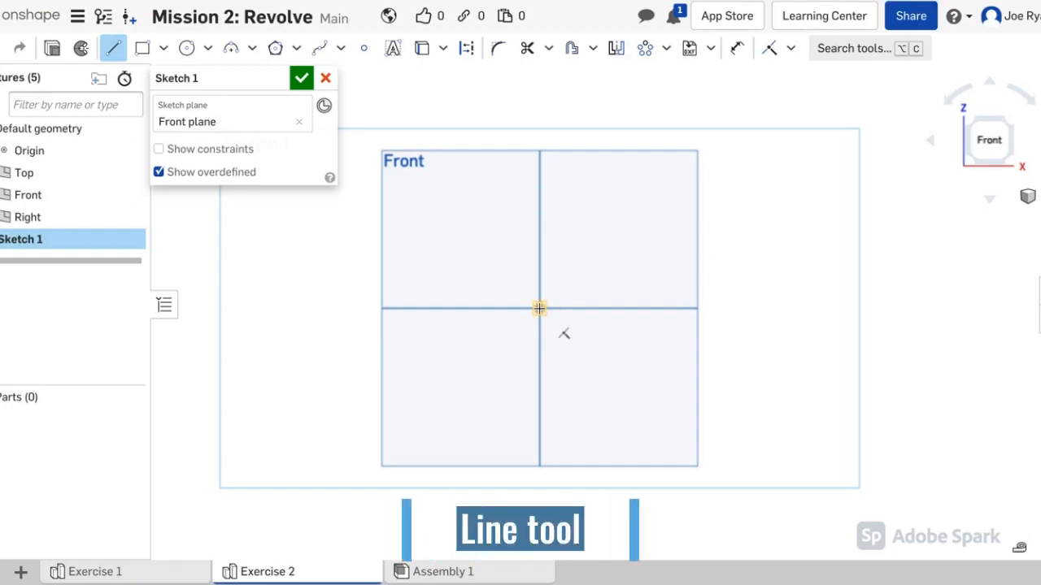
Step: Draw lines from the origin up, along the horizontal arm, and around the top flange
click(539, 308)
click(541, 269)
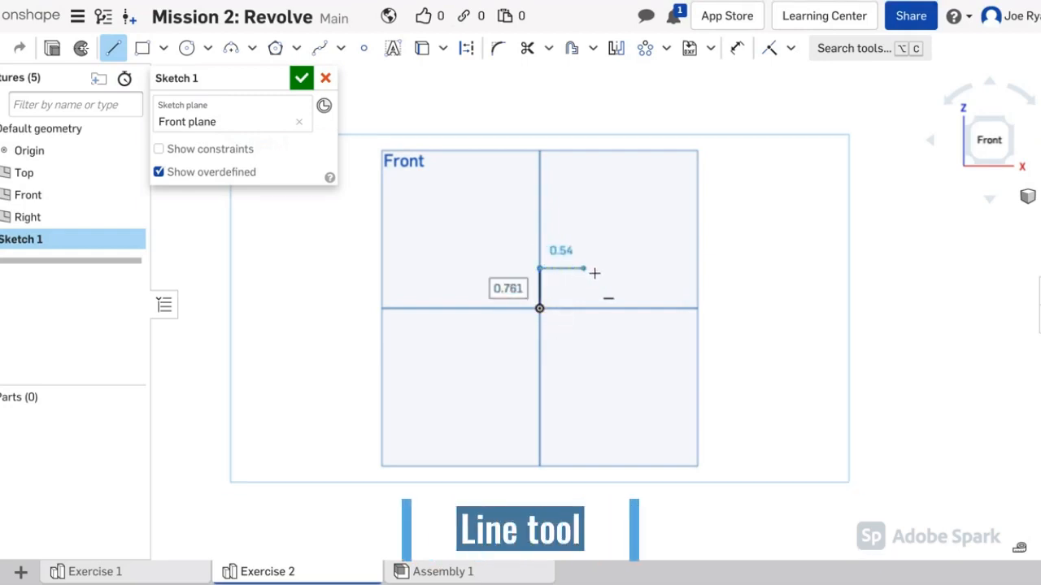
click(663, 269)
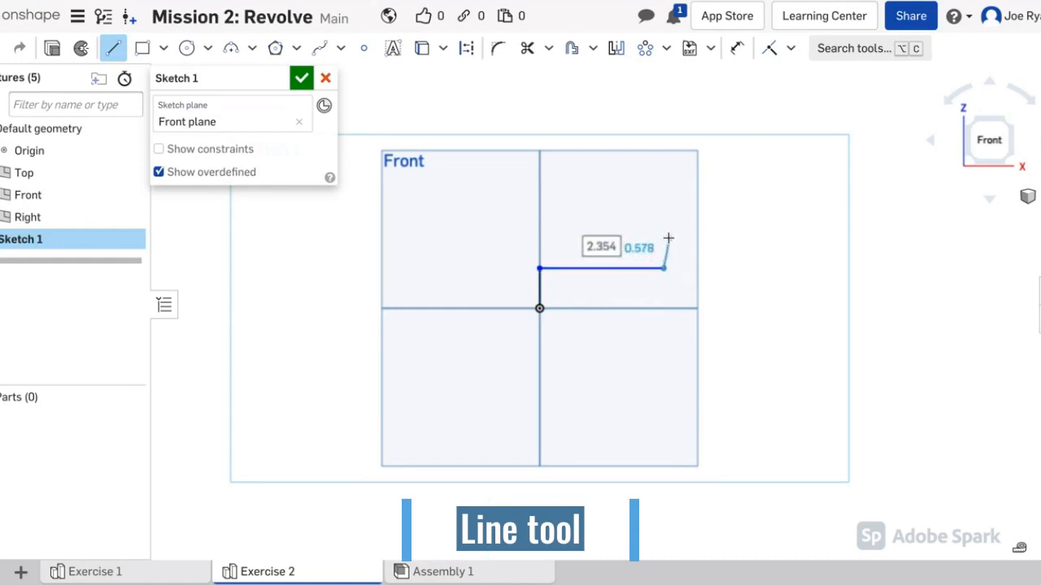
click(665, 236)
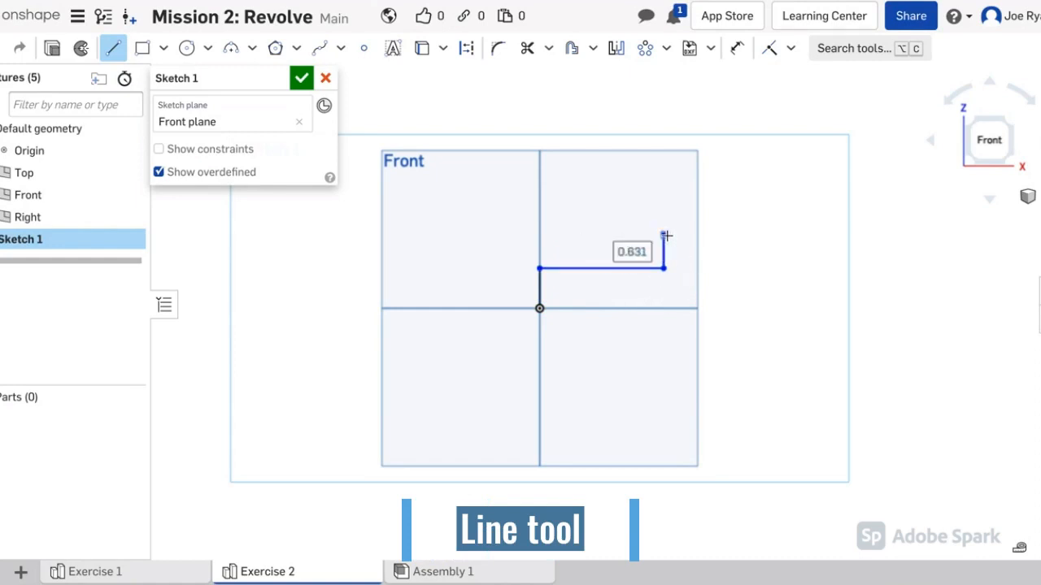
click(732, 237)
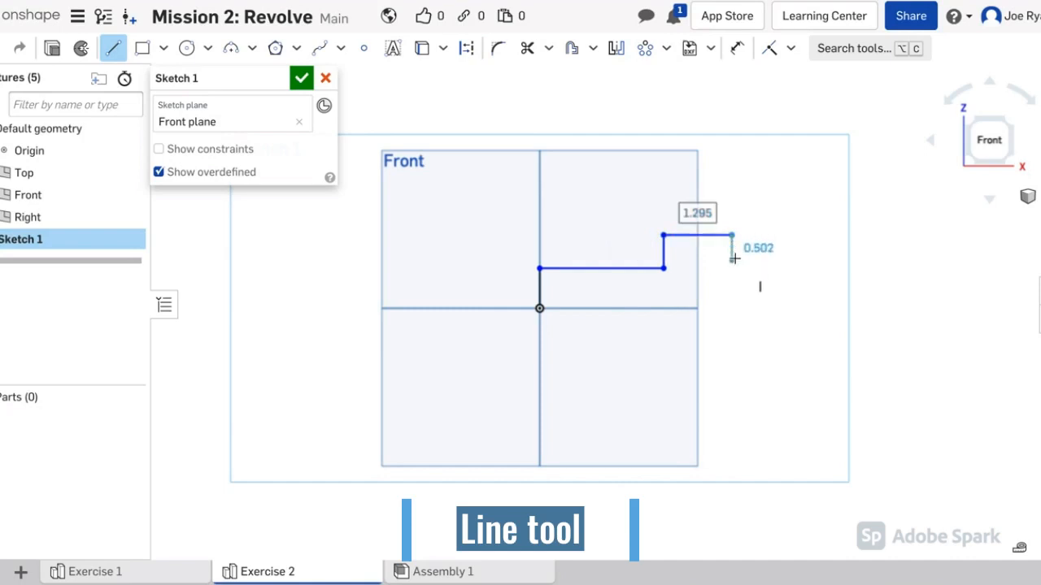
click(732, 257)
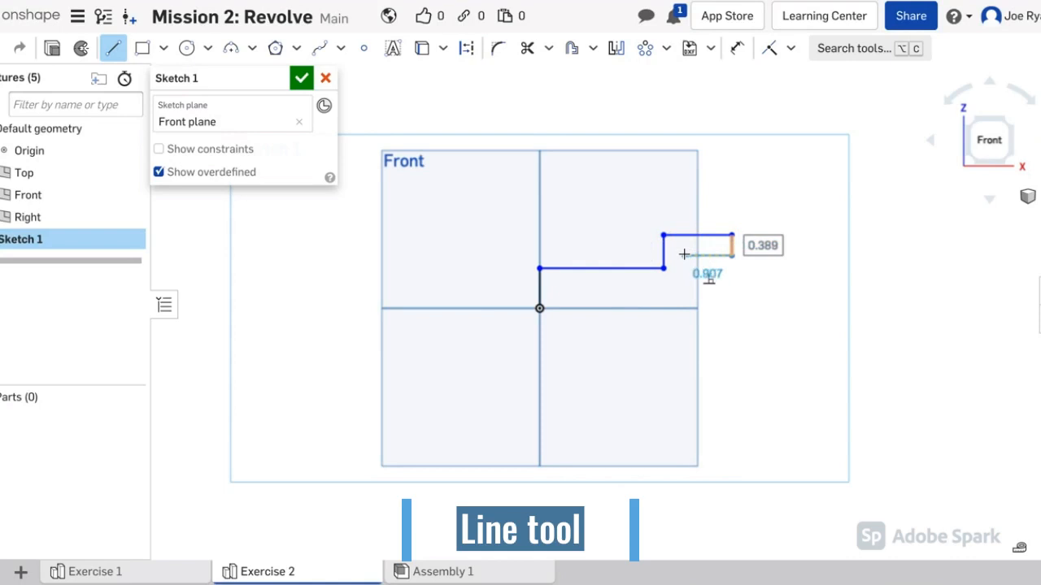
Step: Continue down the inner wall and around the lower flange, closing the profile at the origin
click(689, 255)
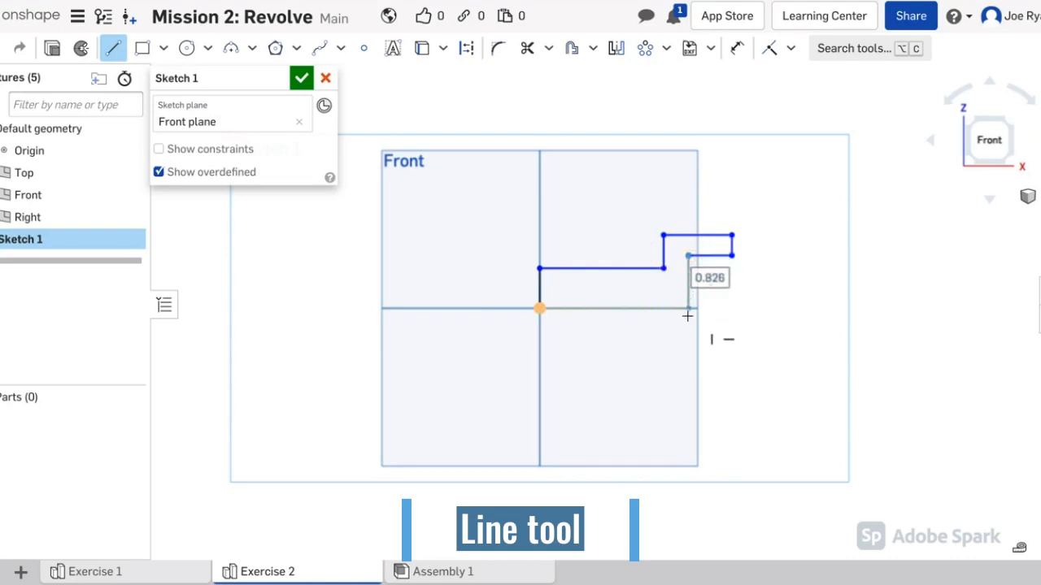
click(688, 359)
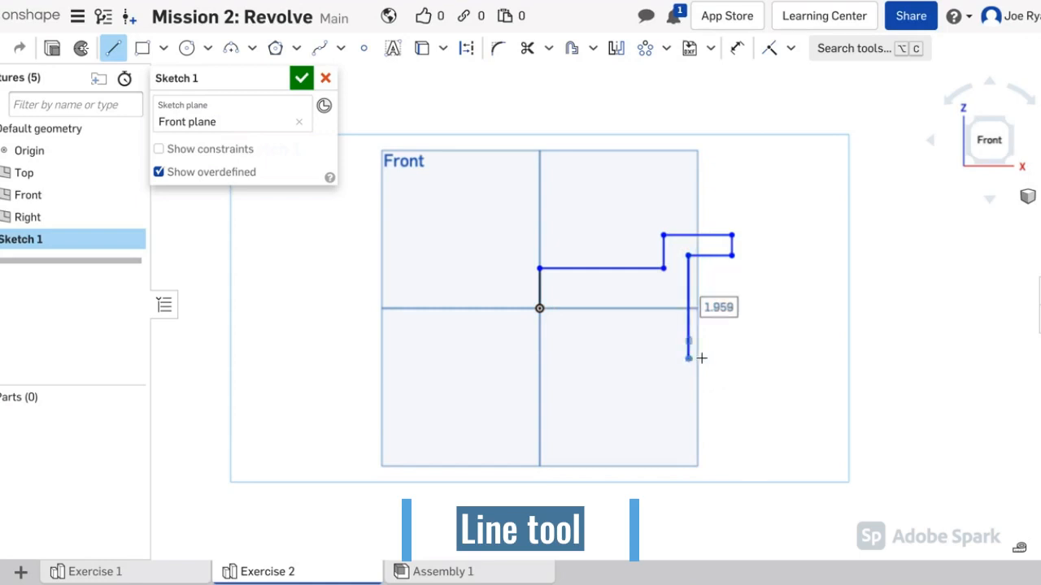
click(733, 358)
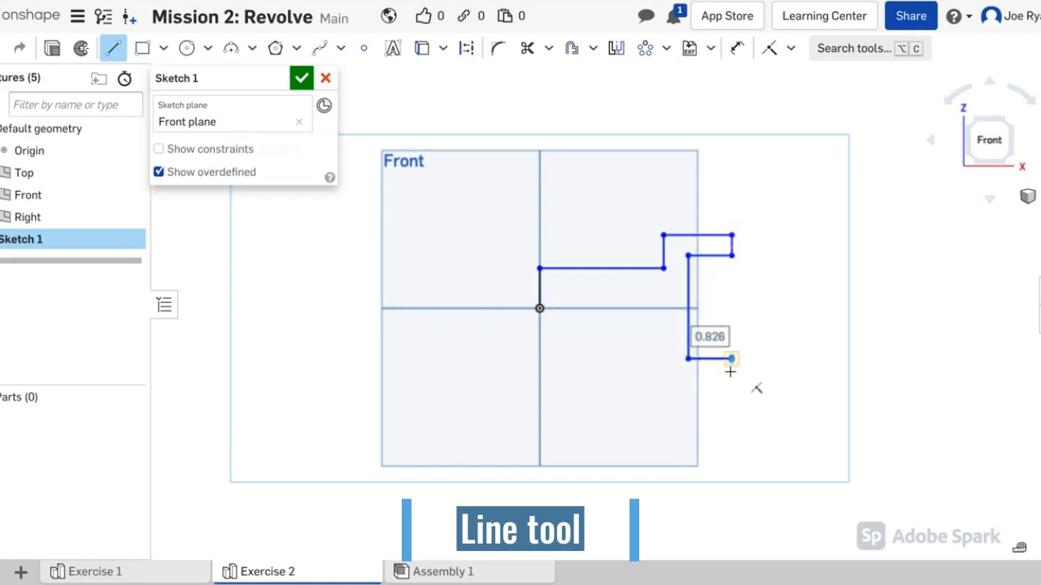
click(730, 382)
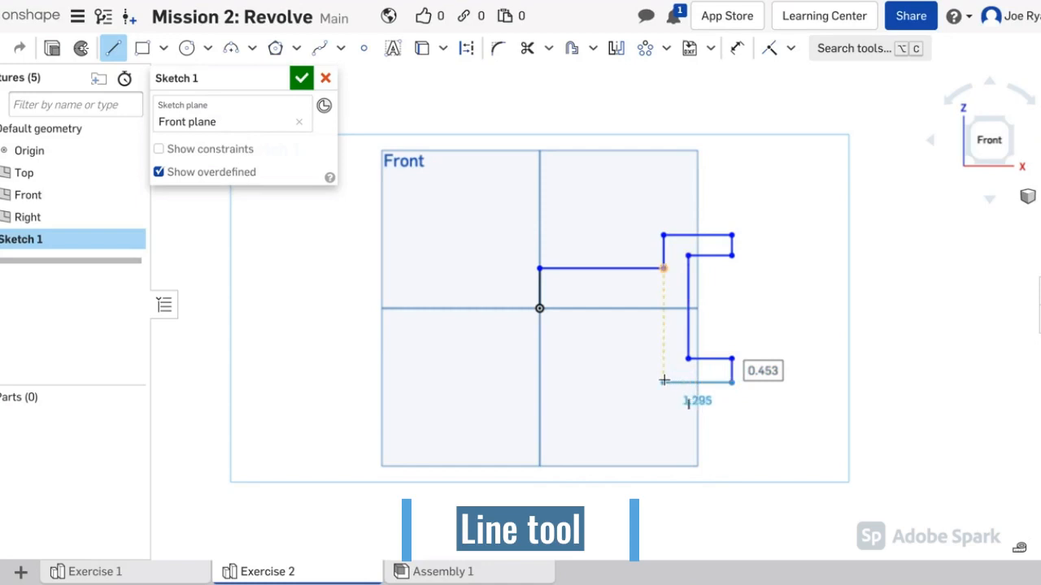
click(664, 380)
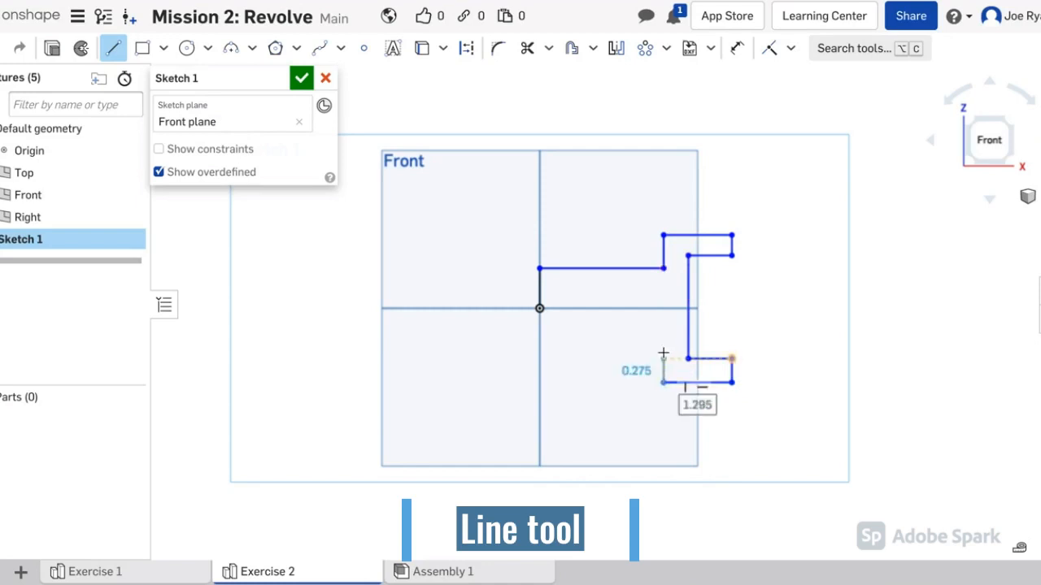
click(663, 309)
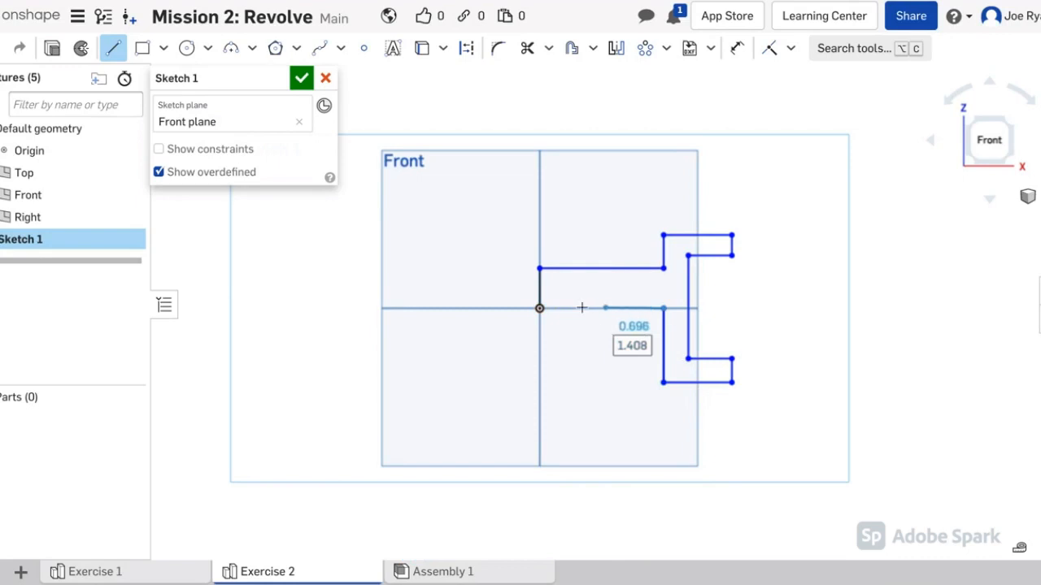
click(540, 307)
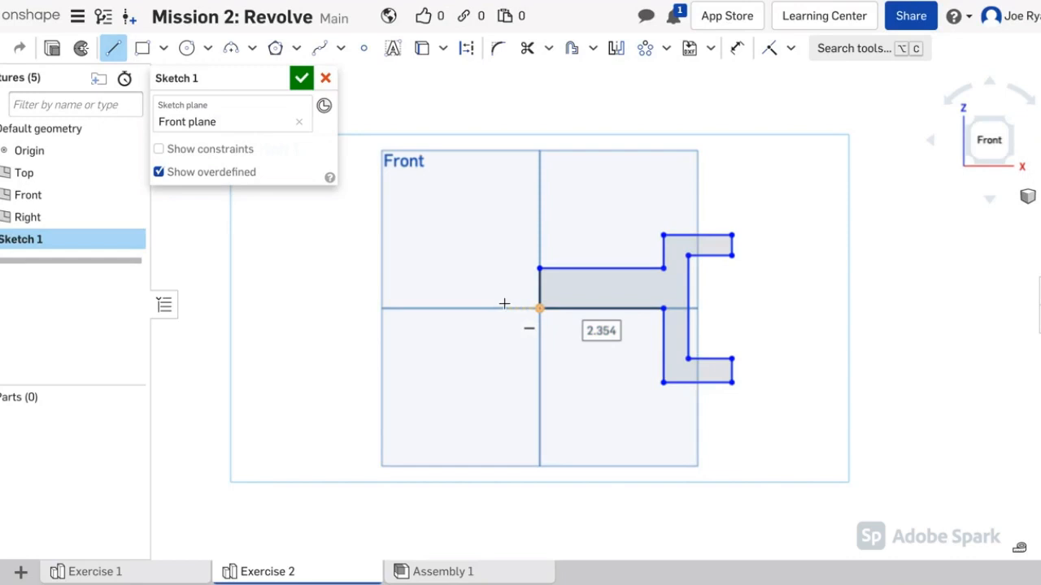
key(Escape)
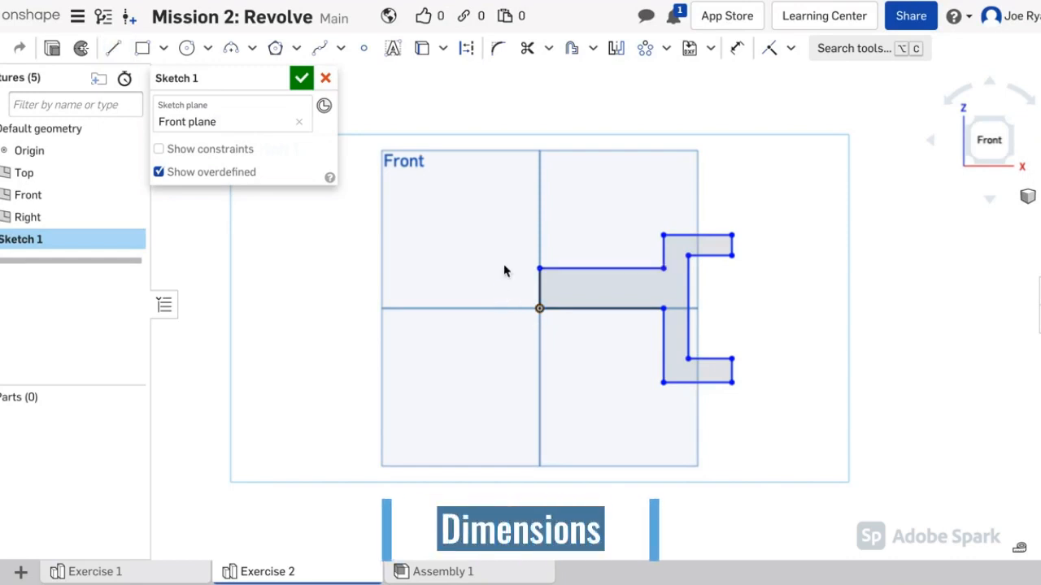
Step: Dimension the top horizontal line of the profile to a length of 10
click(740, 50)
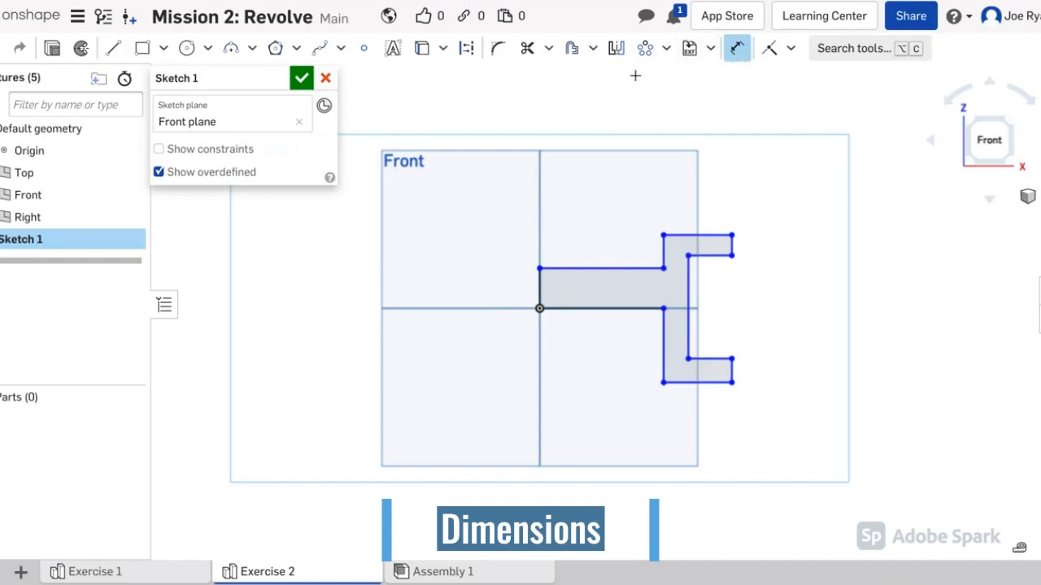
click(566, 268)
click(582, 241)
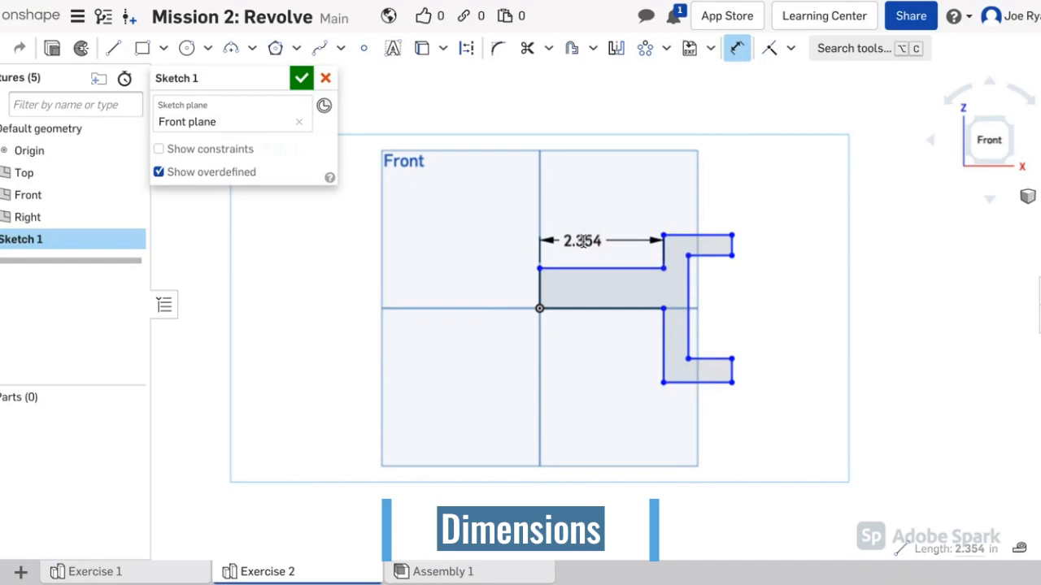
text(10)
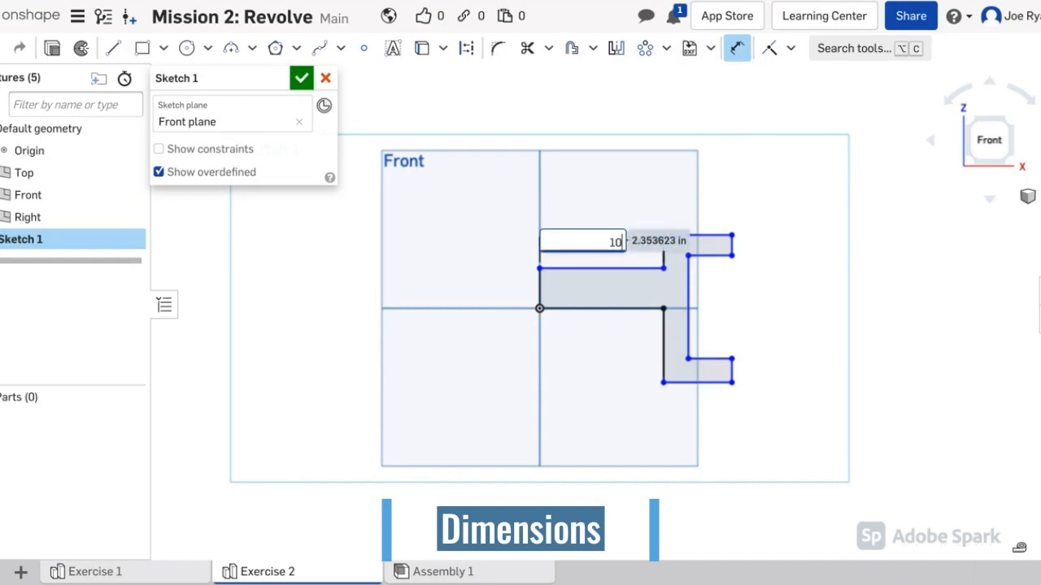
key(Return)
scroll(611, 235, down, 3)
scroll(700, 234, down, 1)
middle_drag(870, 225, 553, 290)
scroll(572, 288, down, 3)
scroll(597, 282, down, 2)
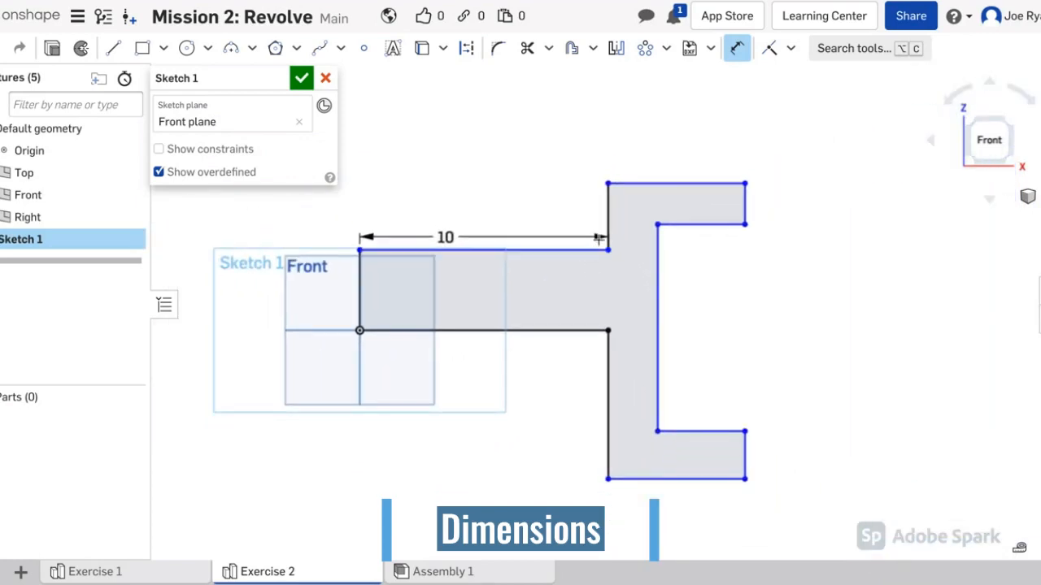
Step: Set the vertical step height to 2, then undo a trial 3 flange width
click(610, 215)
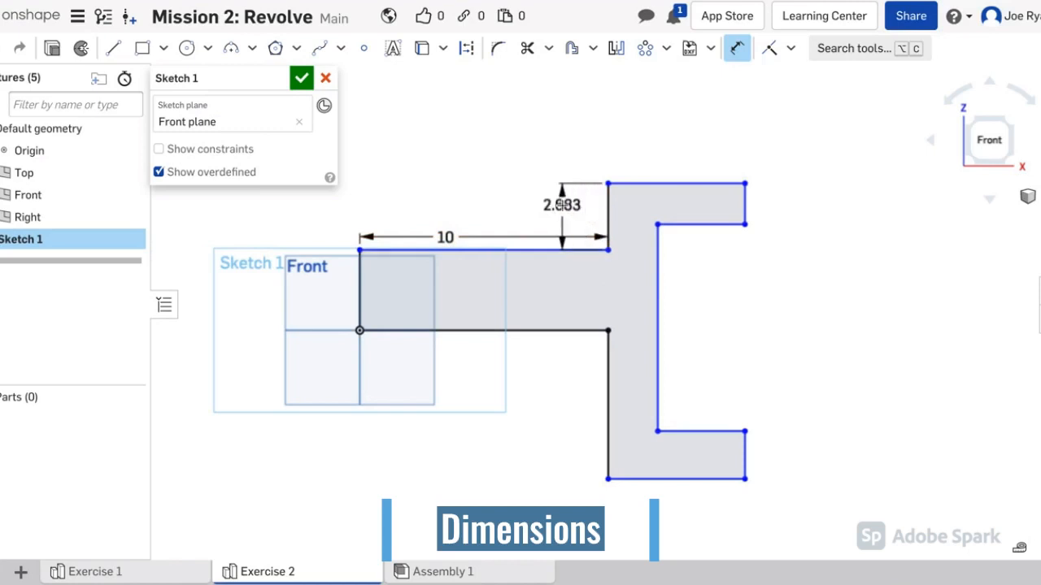
click(560, 212)
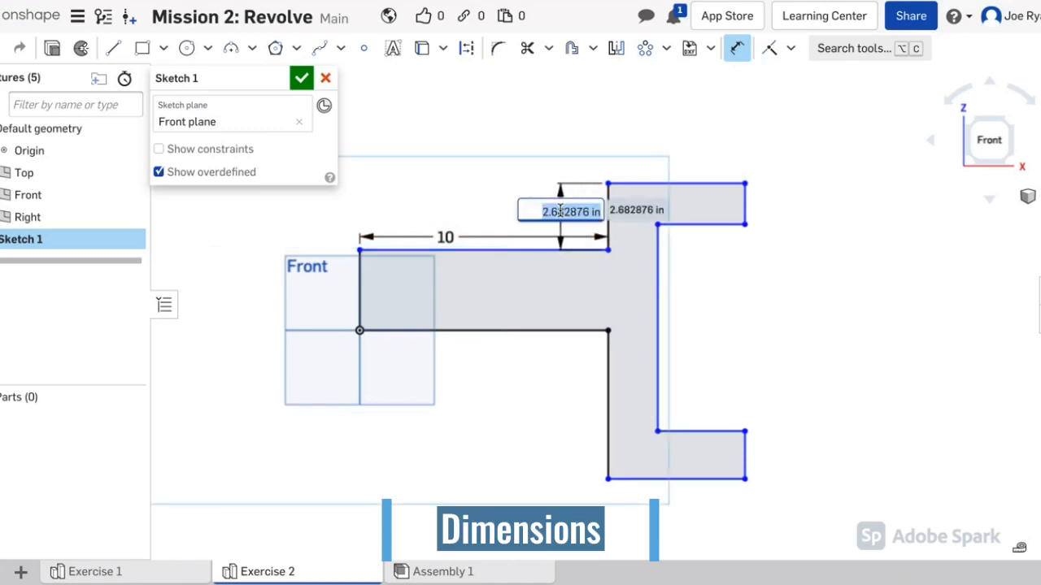
text(2)
key(Return)
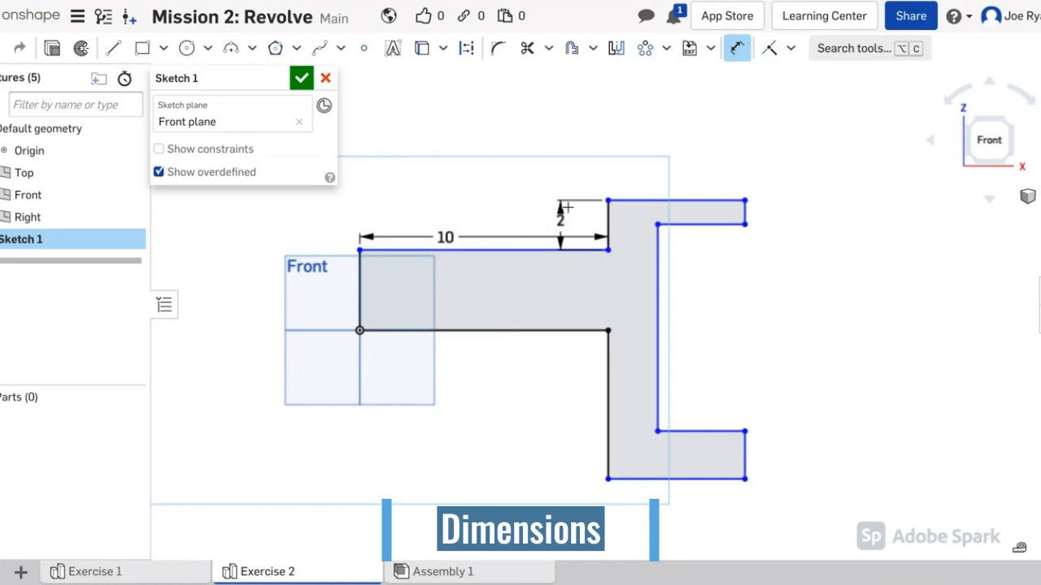
click(650, 200)
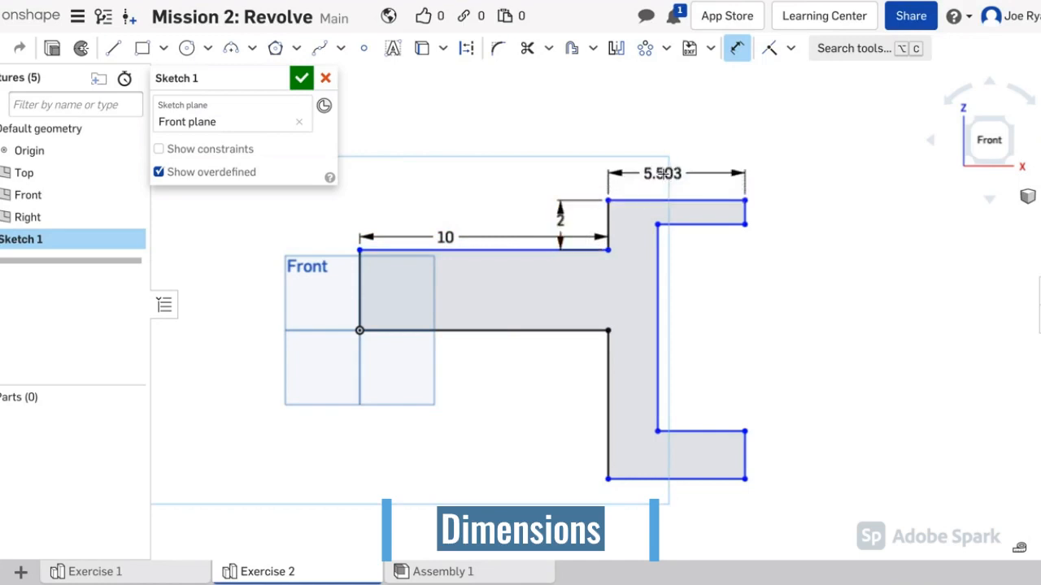
click(665, 173)
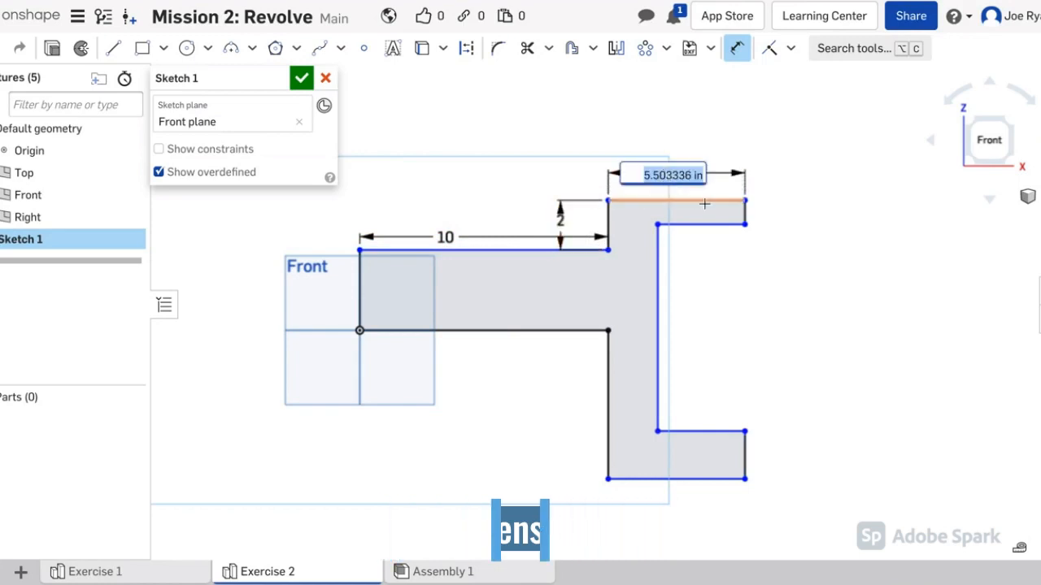
text(3)
key(Return)
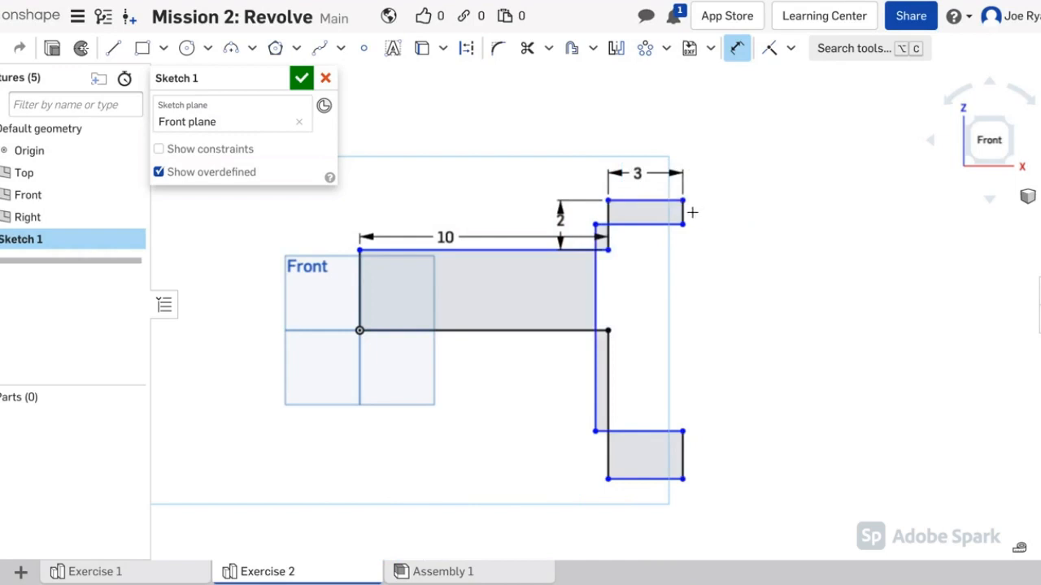
key(Escape)
key(ctrl+z)
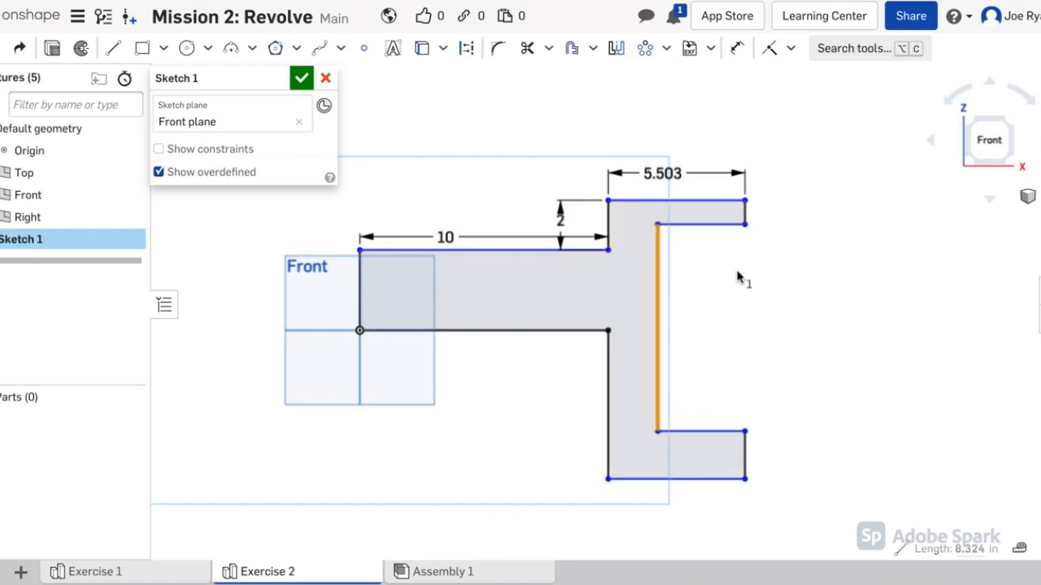
Step: Dimension the wall thickness between the vertical edges to 1 and add the top flange thickness
click(736, 50)
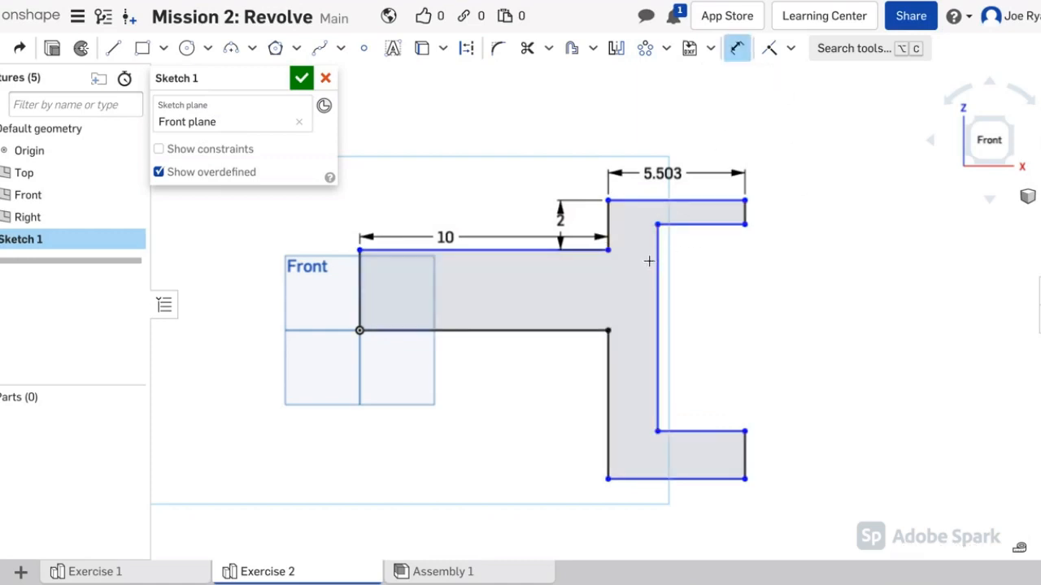
click(657, 252)
click(609, 230)
click(642, 243)
text(1)
key(Return)
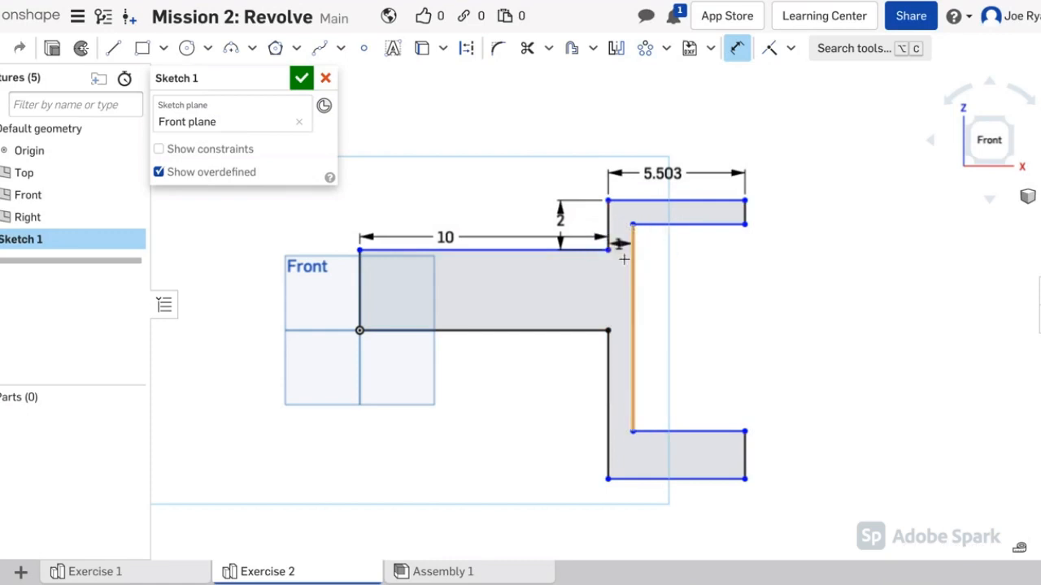
double_click(668, 172)
key(Escape)
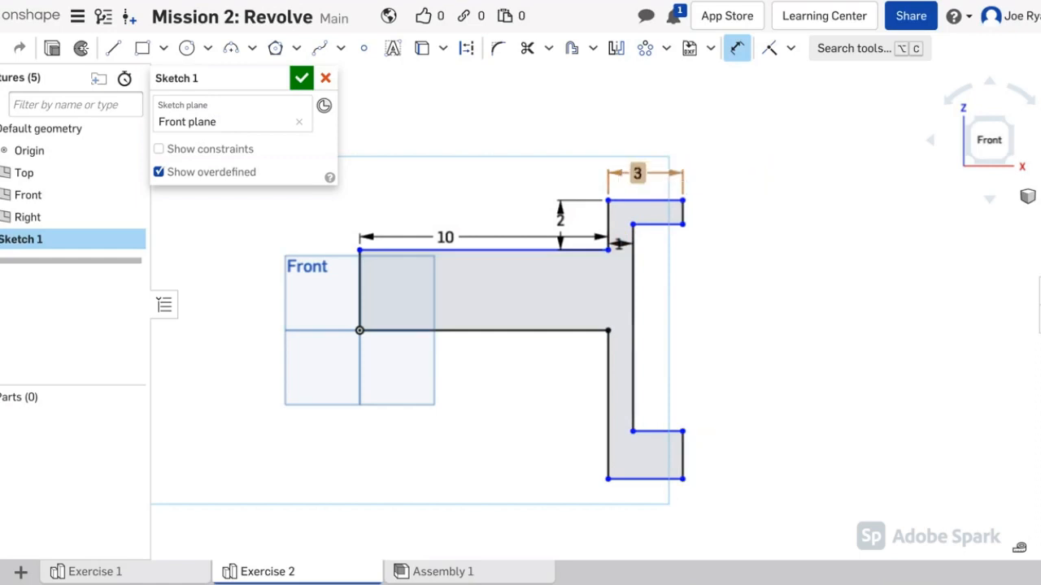
click(683, 212)
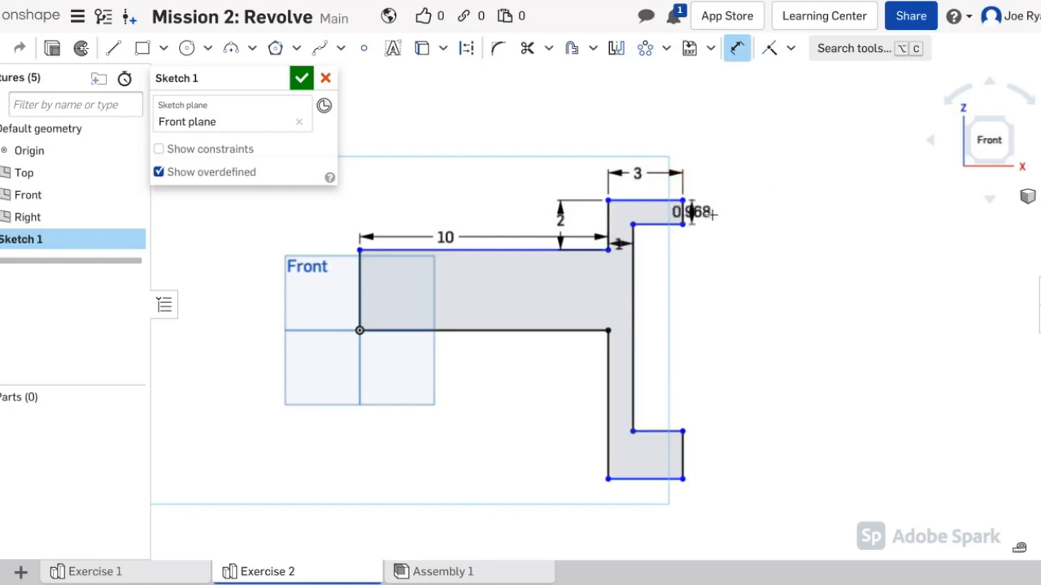
click(738, 225)
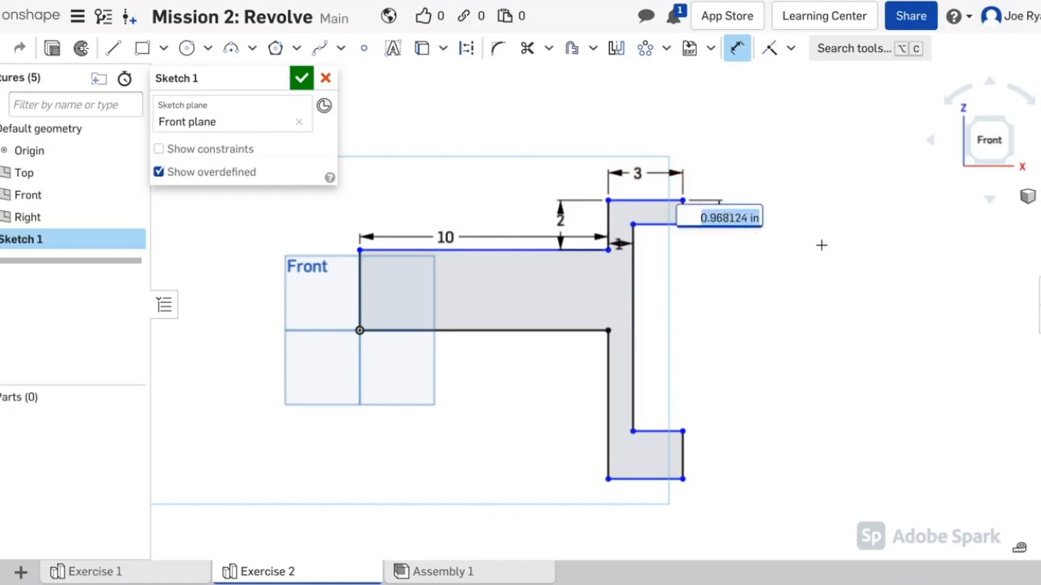
key(Return)
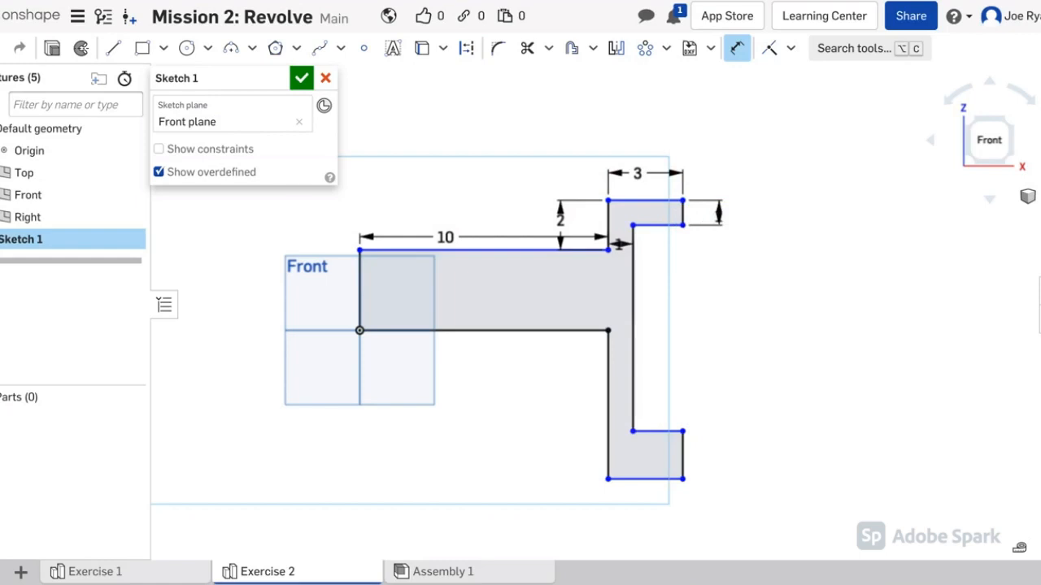
Step: Set the inner vertical edge to 6, the lower flange to 2, and the lower leg to 1
click(632, 307)
click(661, 302)
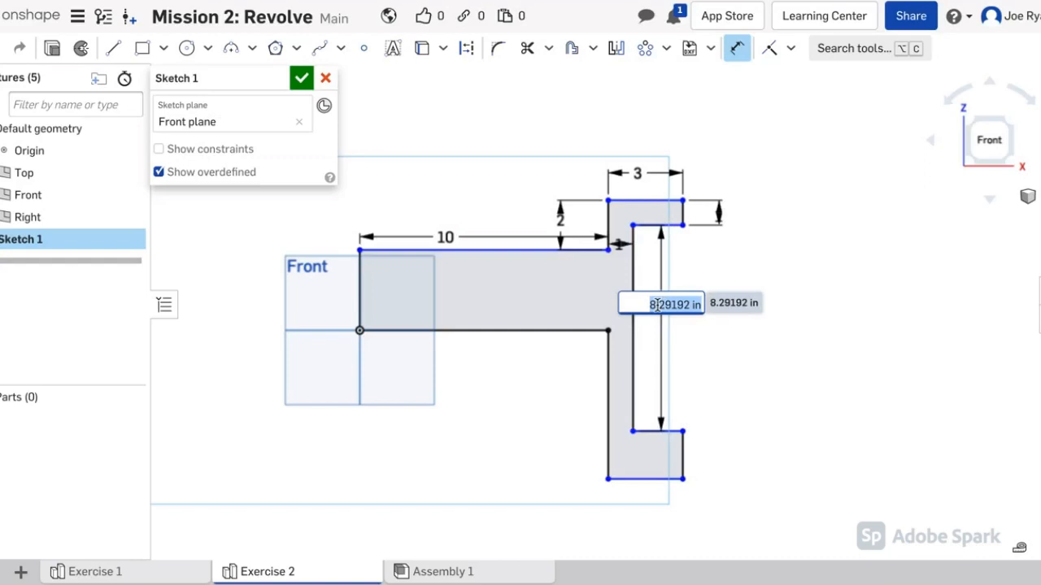
text(6)
key(Return)
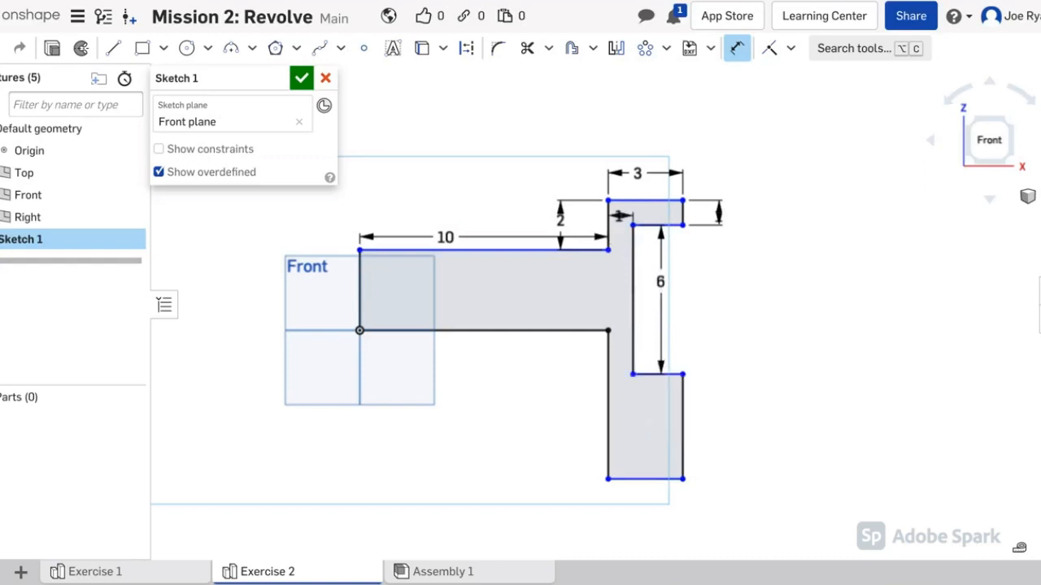
click(646, 374)
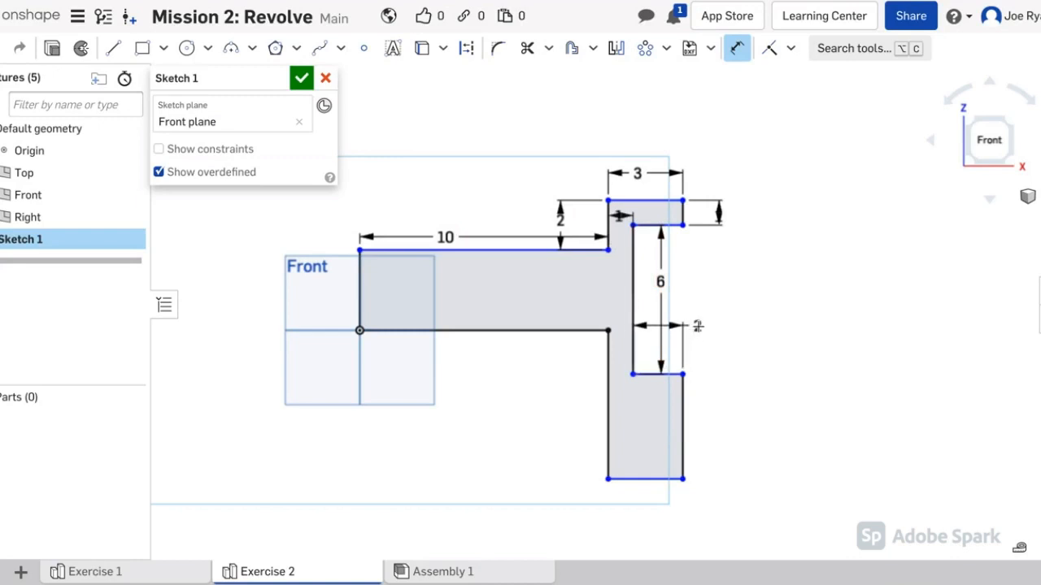
click(739, 328)
key(Return)
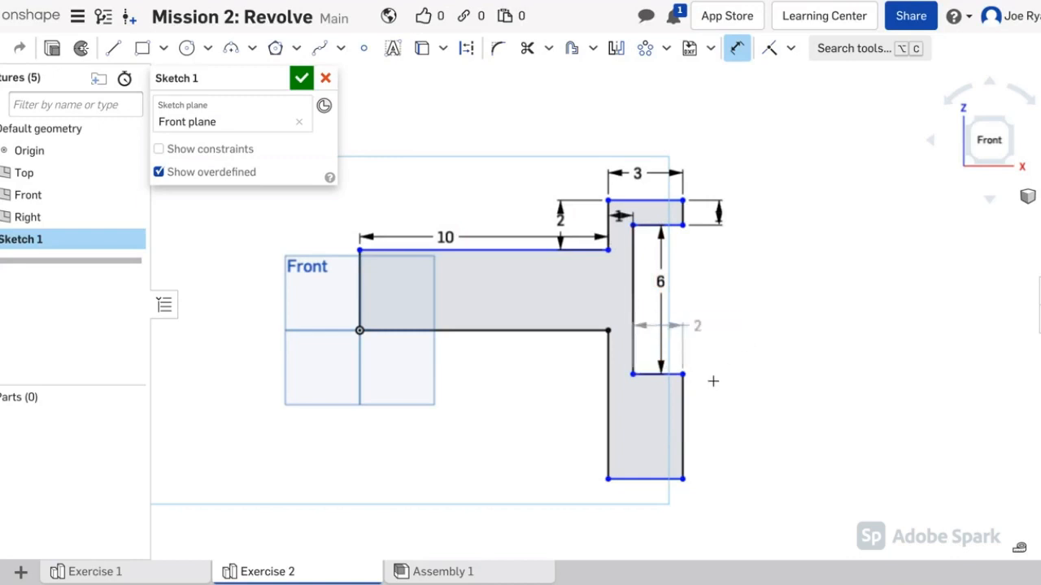
drag(685, 401, 739, 425)
double_click(740, 425)
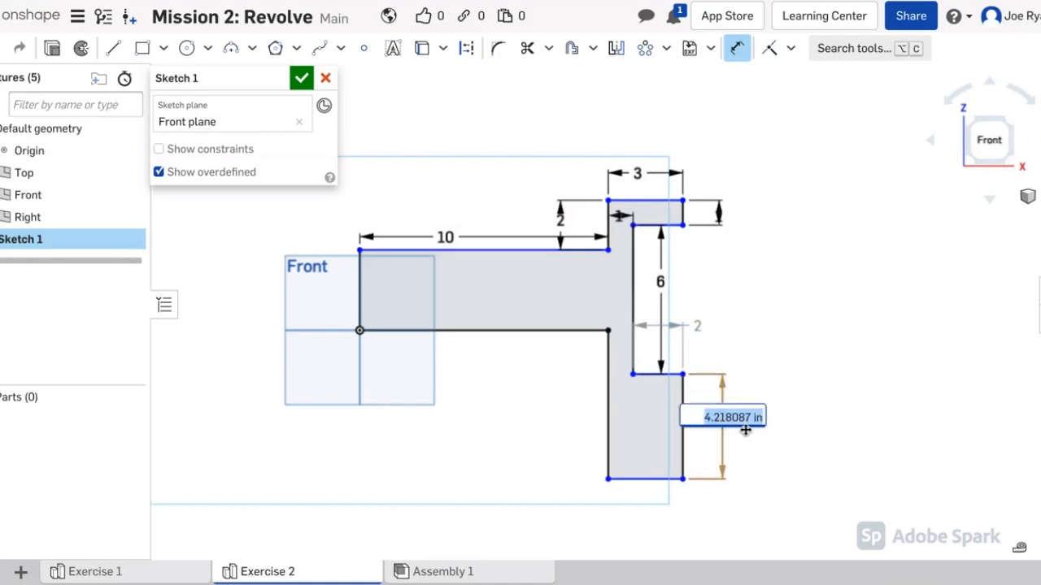
text(1)
key(Return)
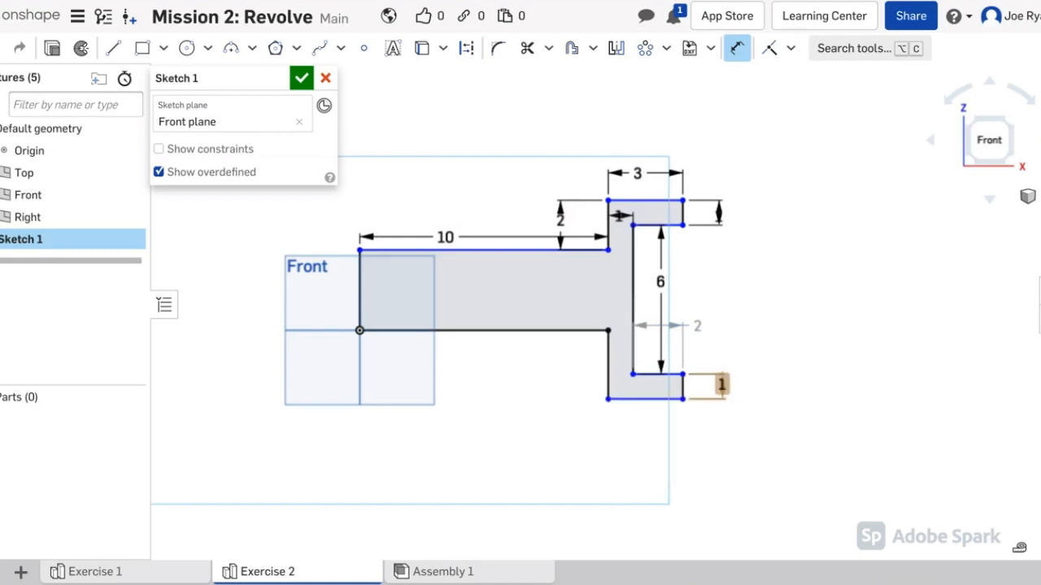
Step: Dimension the bottom edge to 3 and the vertical edge to 5, tidy labels, and finish Sketch 1
click(646, 399)
click(674, 472)
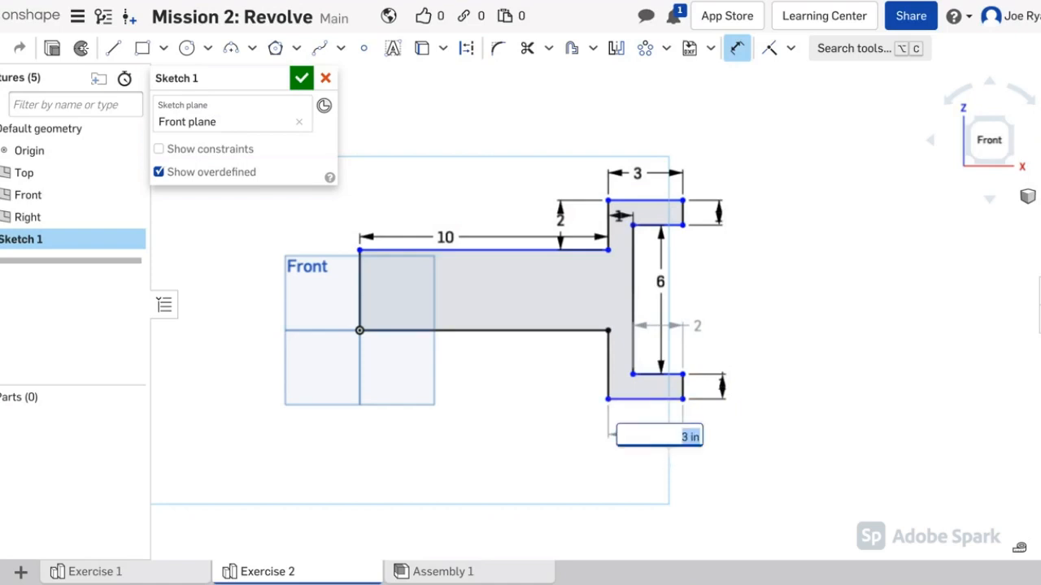
key(Return)
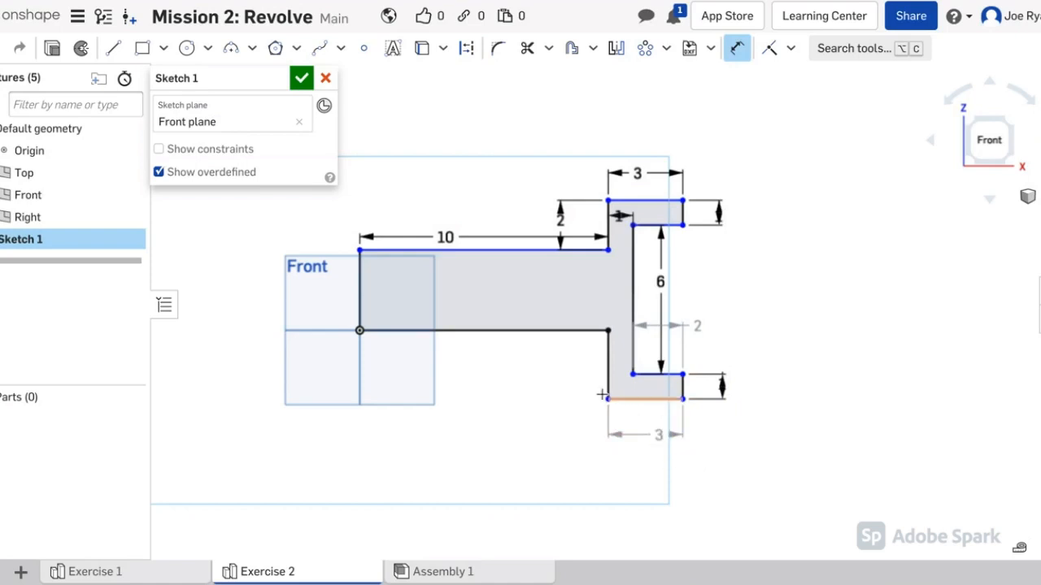
click(609, 368)
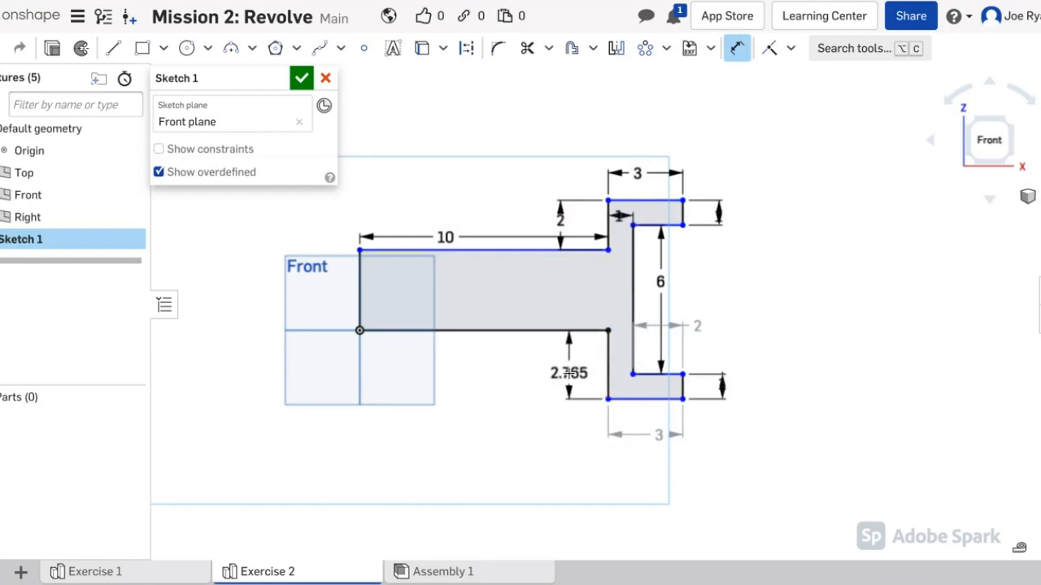
click(591, 376)
text(5)
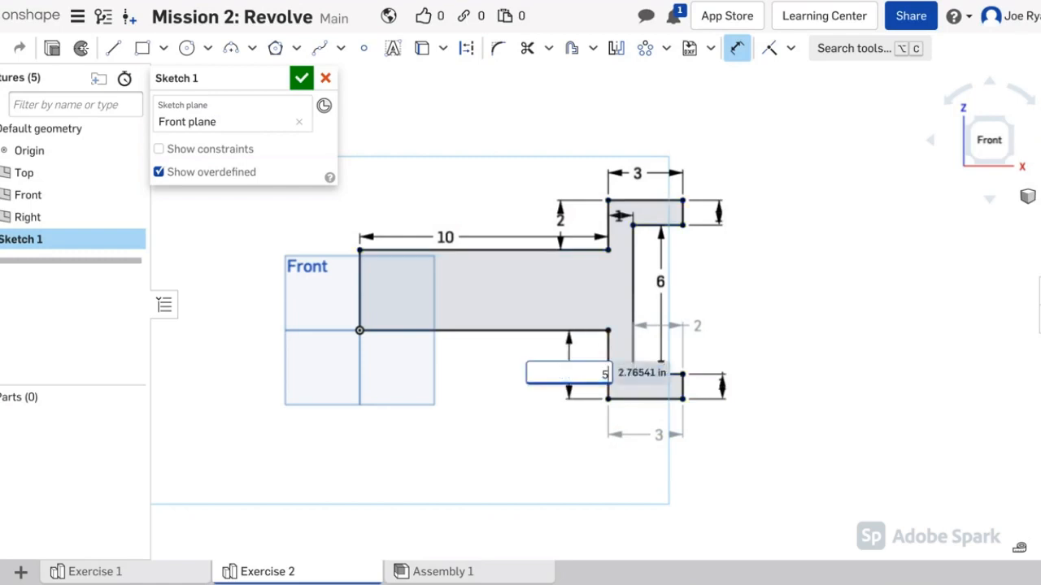
key(Return)
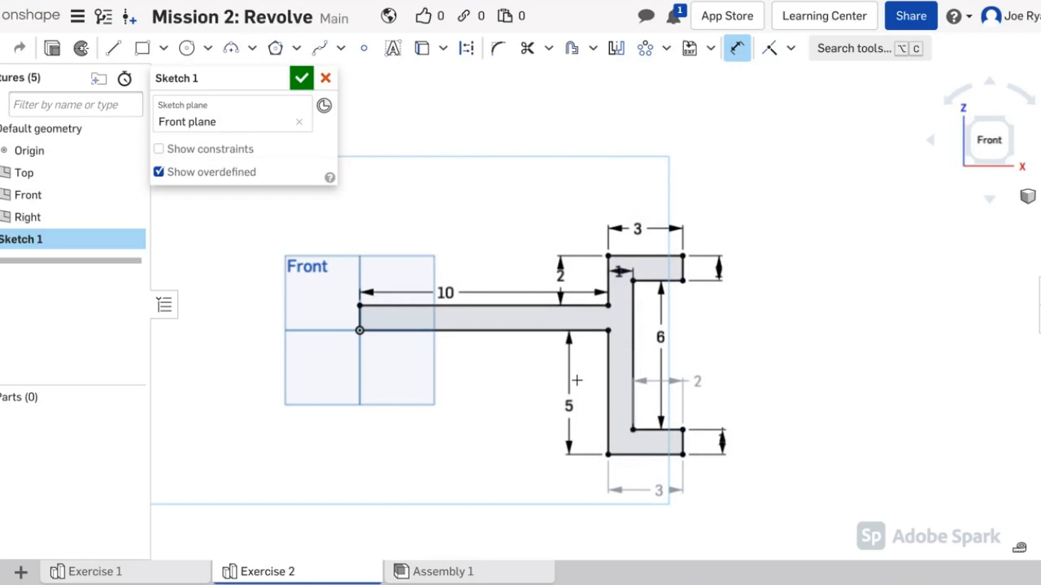
key(Escape)
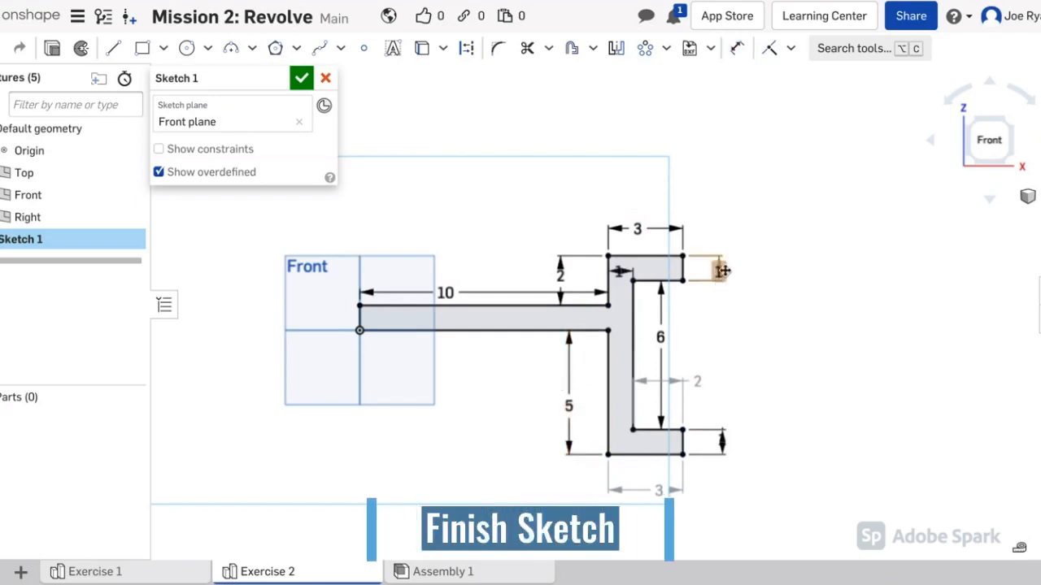
drag(722, 272, 726, 312)
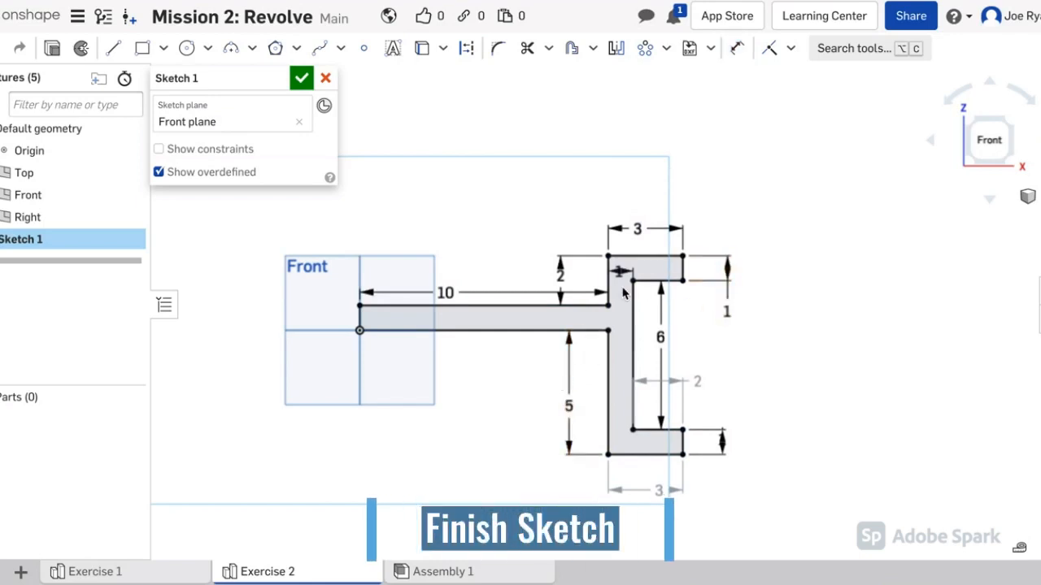
drag(619, 271, 587, 204)
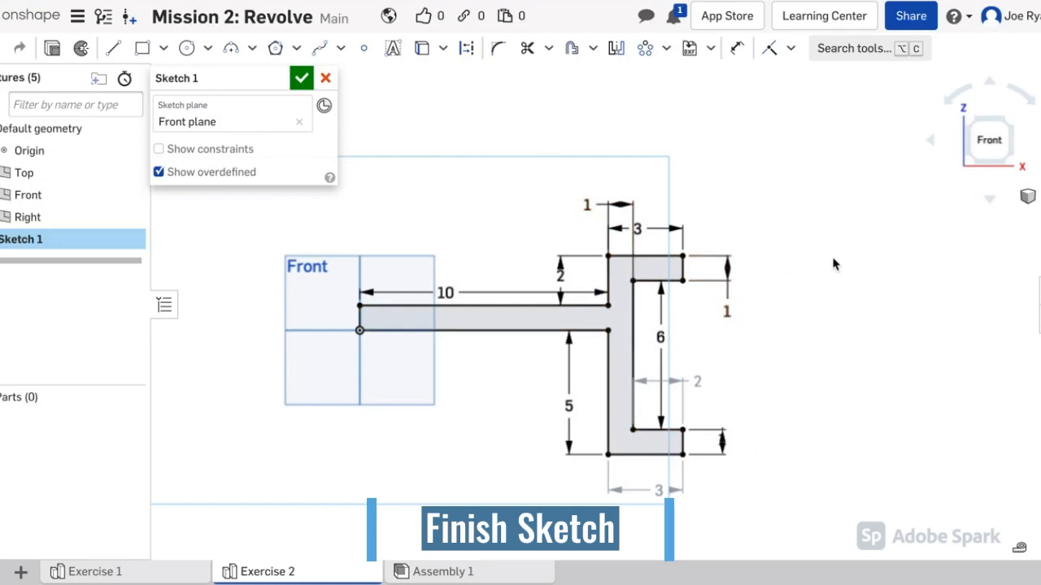
click(302, 78)
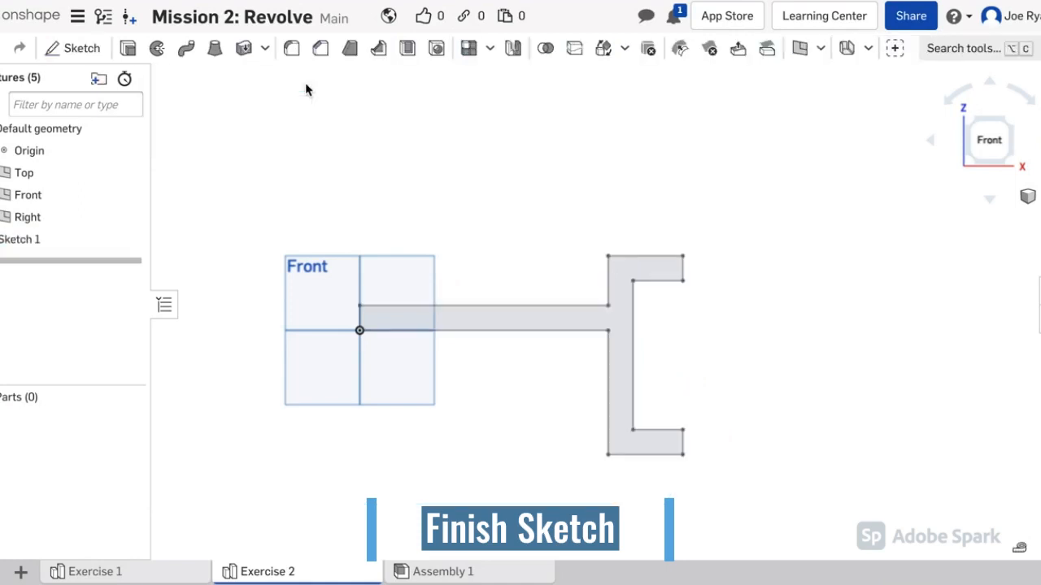
Step: Revolve the sketch region a full turn about the short edge at the origin to form Part 1
click(1008, 124)
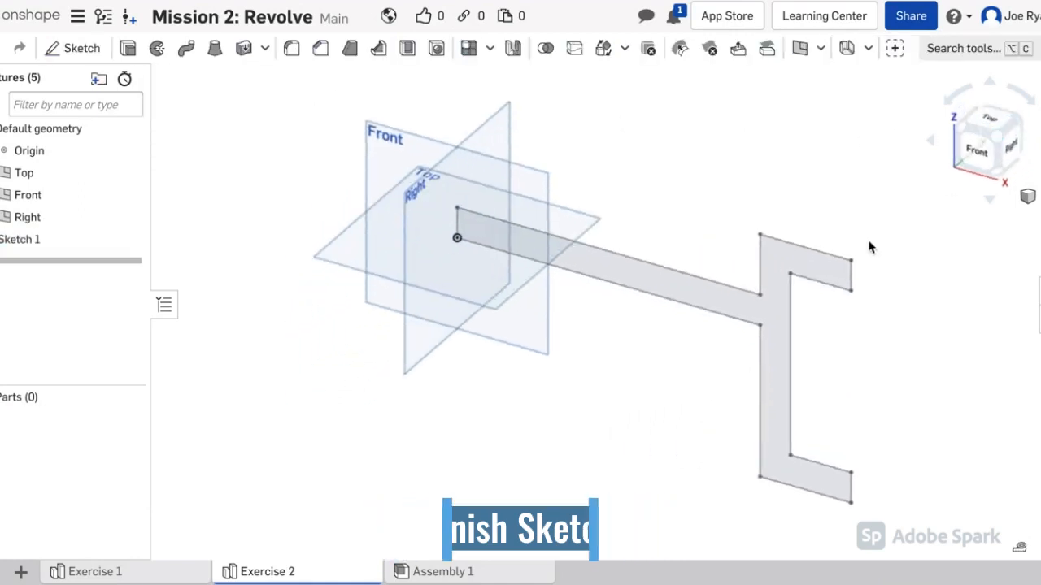
scroll(873, 255, down, 2)
middle_drag(878, 260, 776, 287)
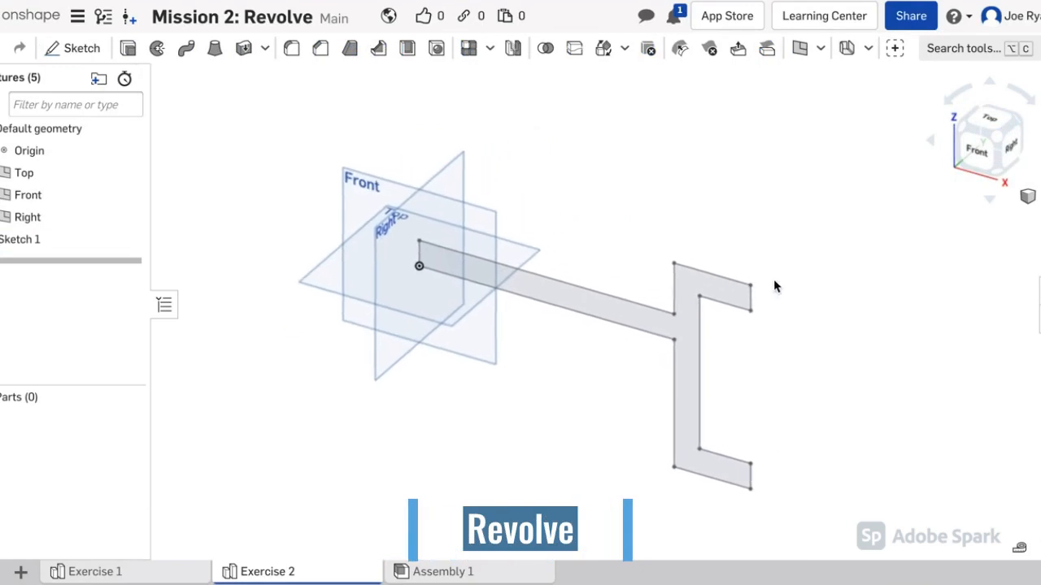
click(688, 296)
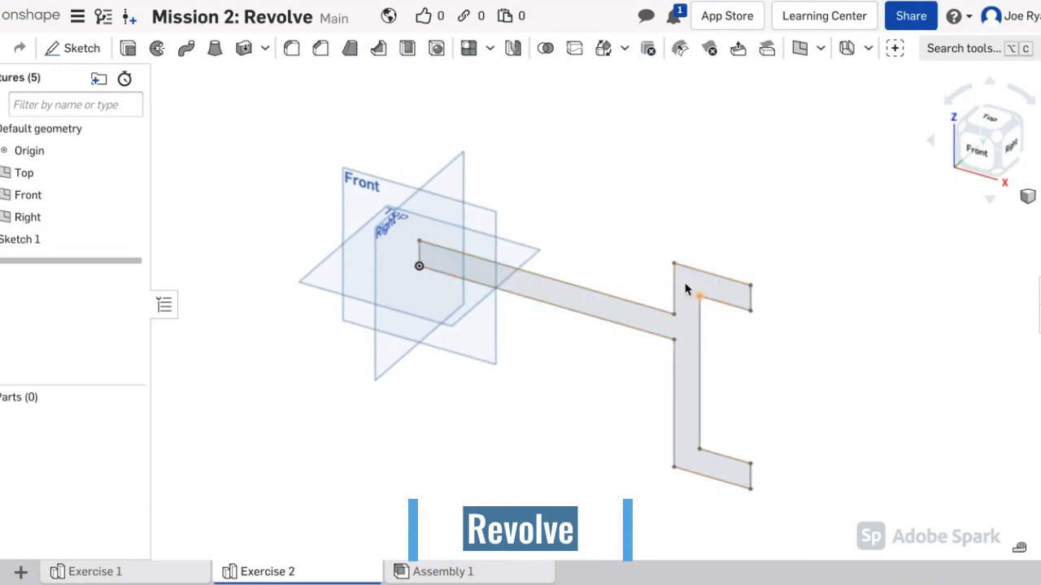
click(158, 50)
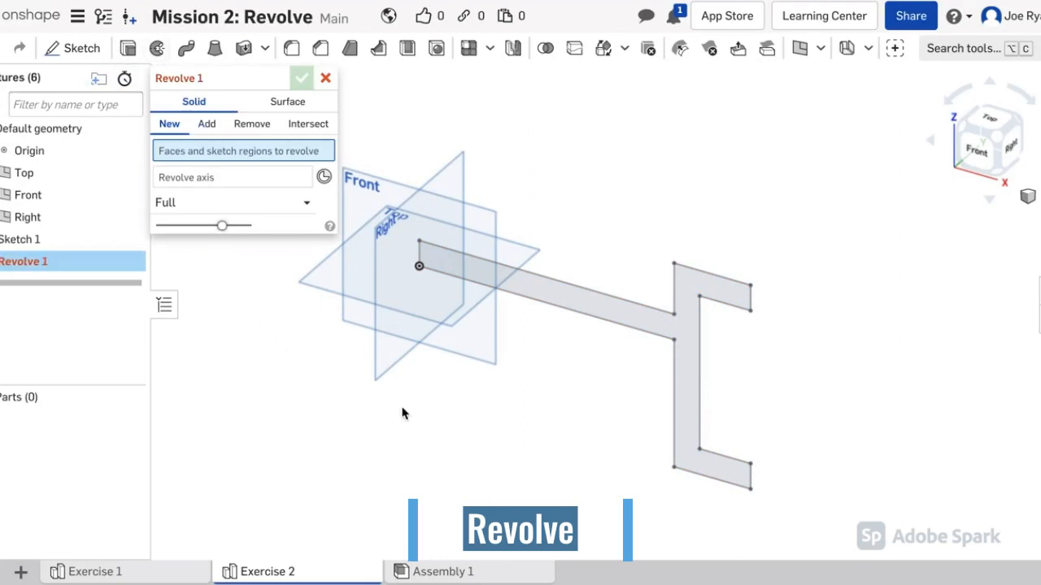
click(589, 306)
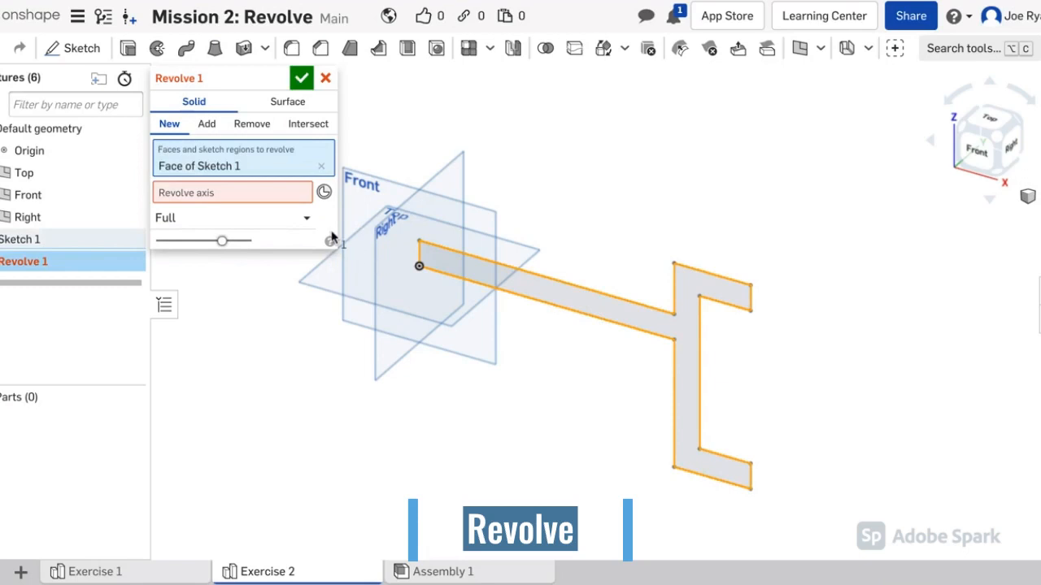
click(284, 199)
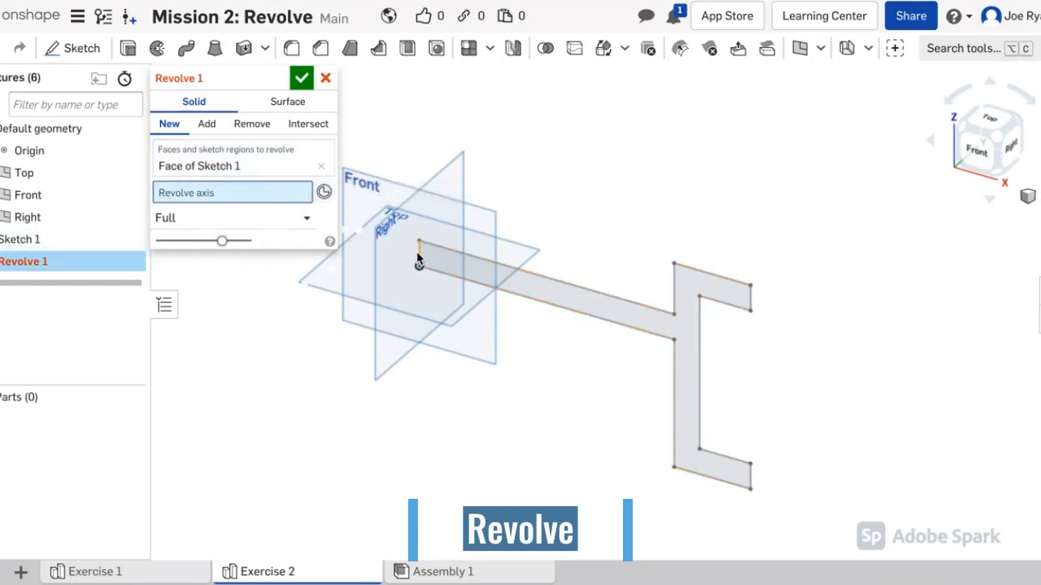
click(418, 257)
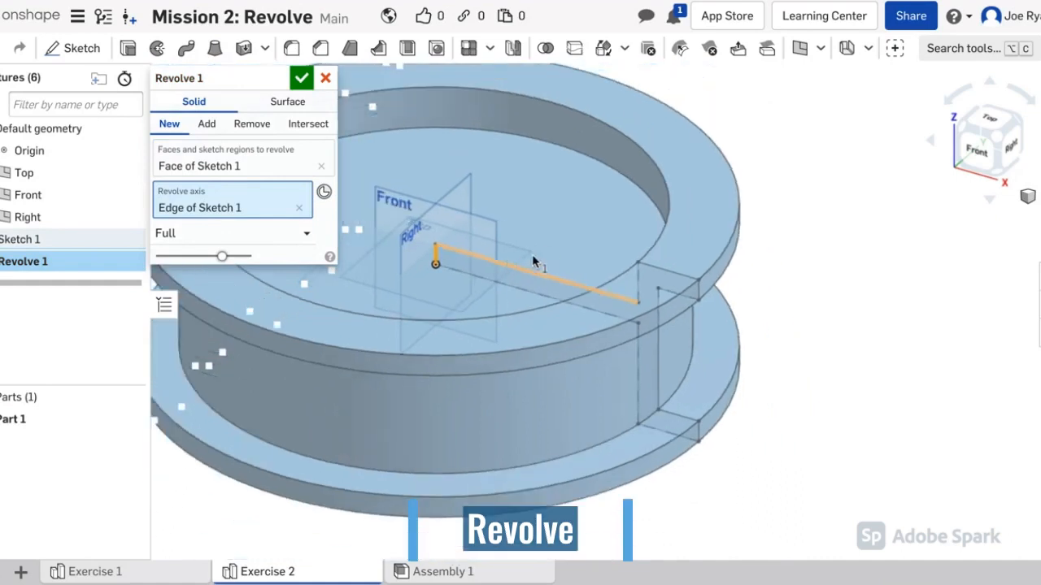
key(f)
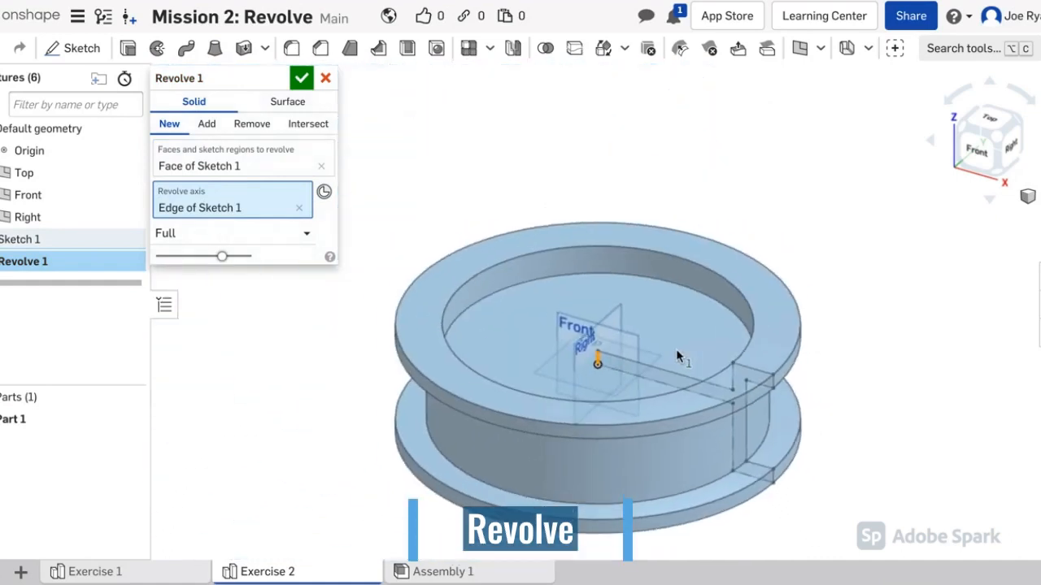
mouse_move(848, 353)
right_down()
mouse_move(866, 336)
mouse_move(846, 353)
right_up()
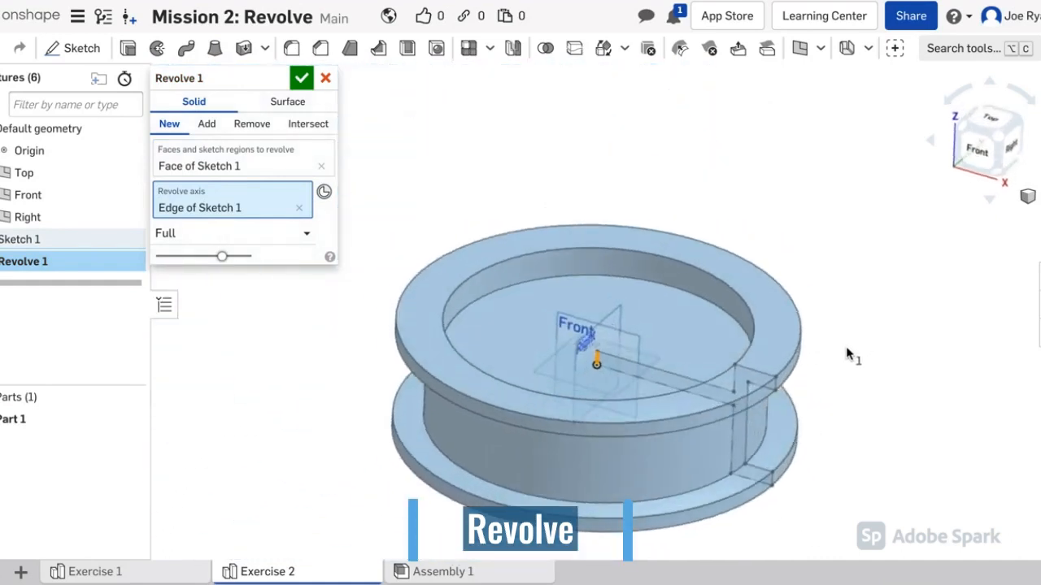
click(301, 79)
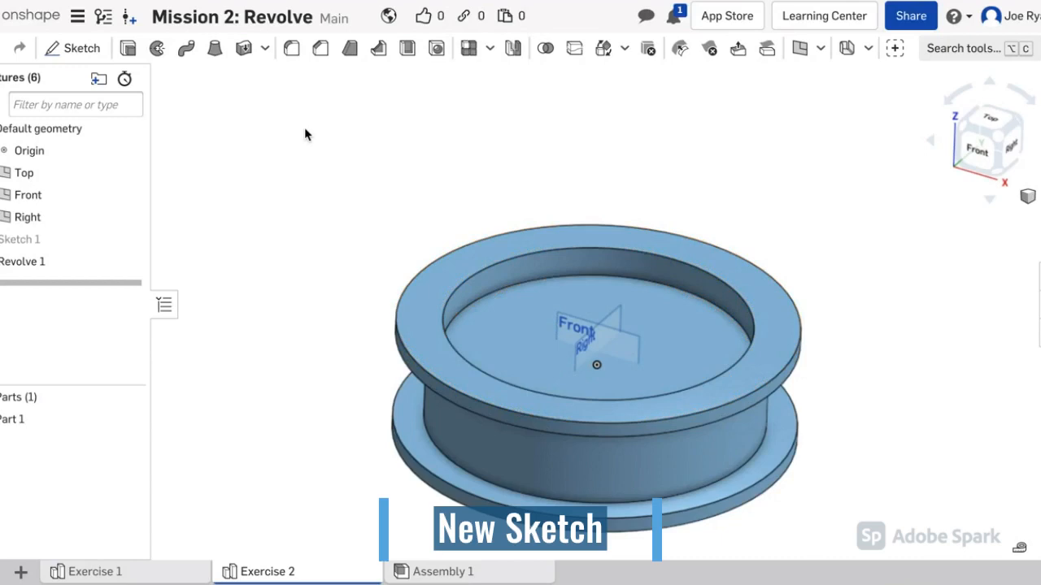
Step: Start Sketch 2 on the spool's inner floor face and draw a circle centred on the origin
click(81, 49)
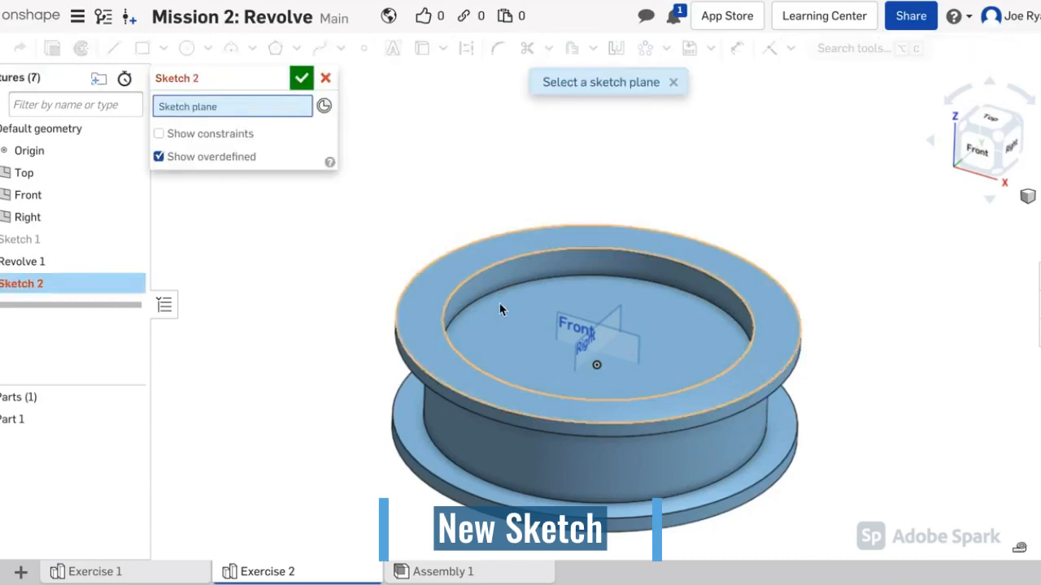
click(511, 322)
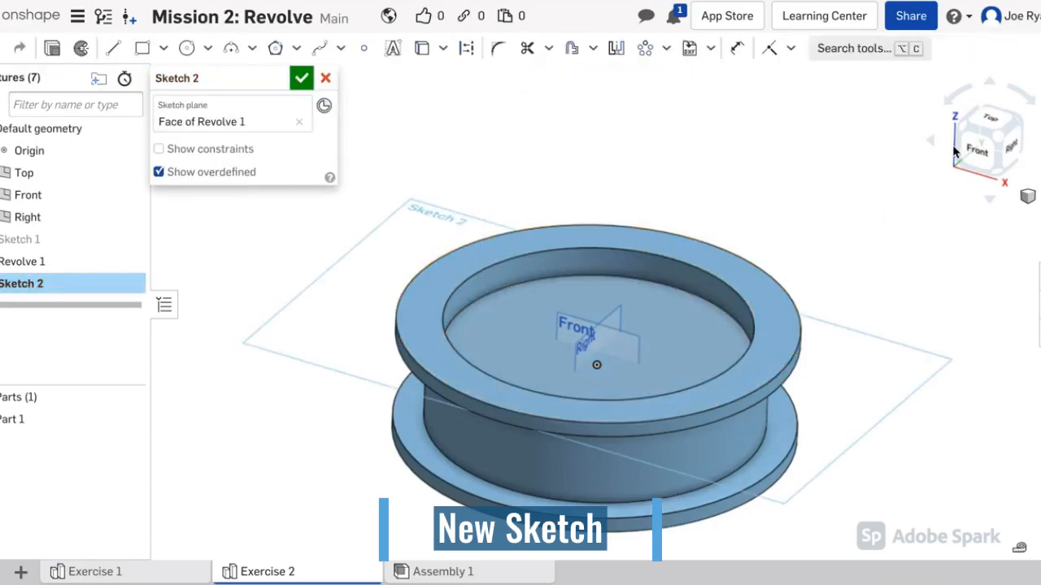
click(995, 120)
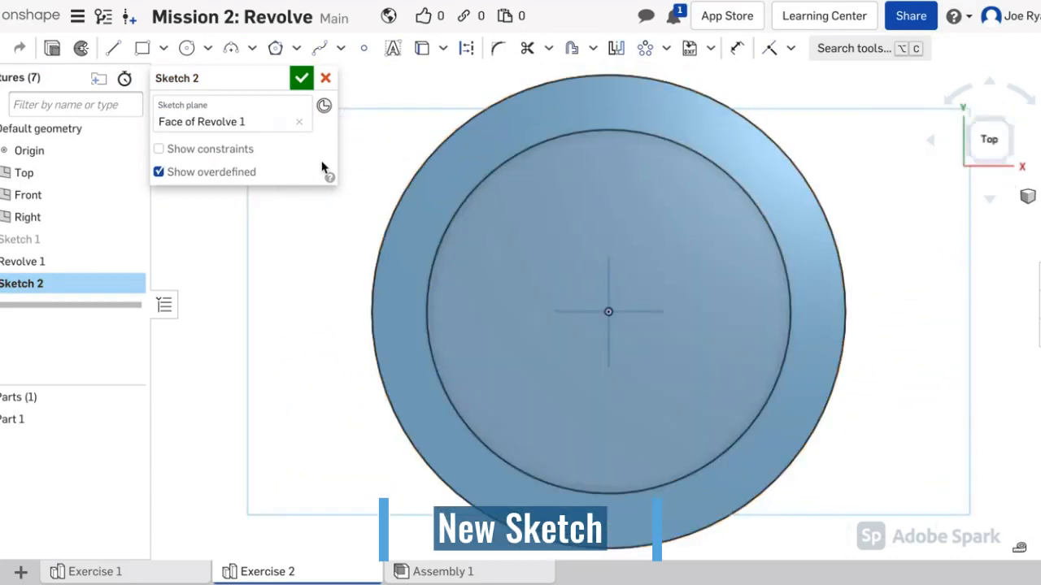
click(186, 49)
click(608, 311)
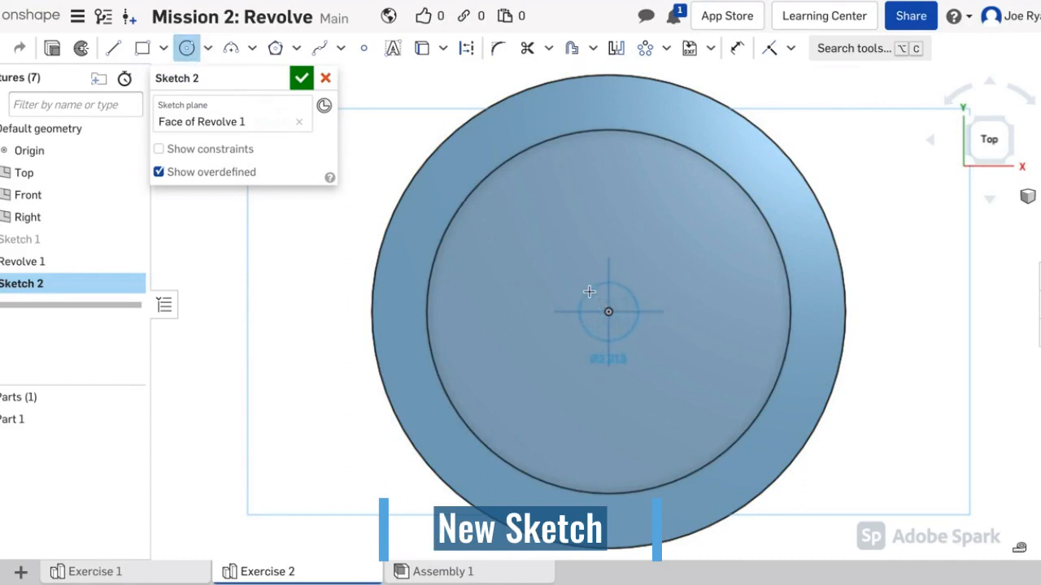
click(587, 291)
Step: Dimension the centred circle's diameter to 2
click(740, 51)
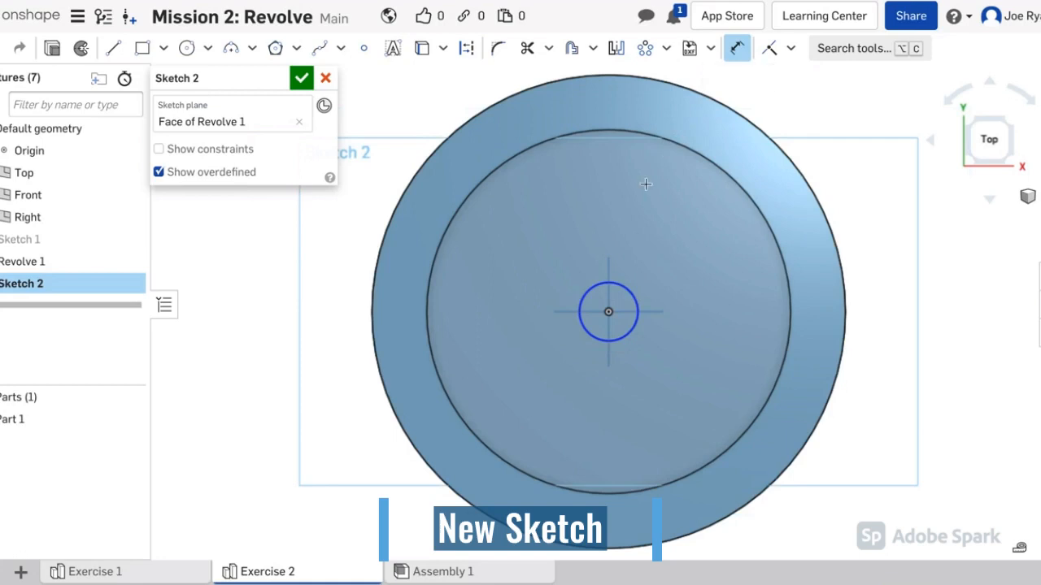
click(623, 286)
click(636, 234)
text(2)
key(Return)
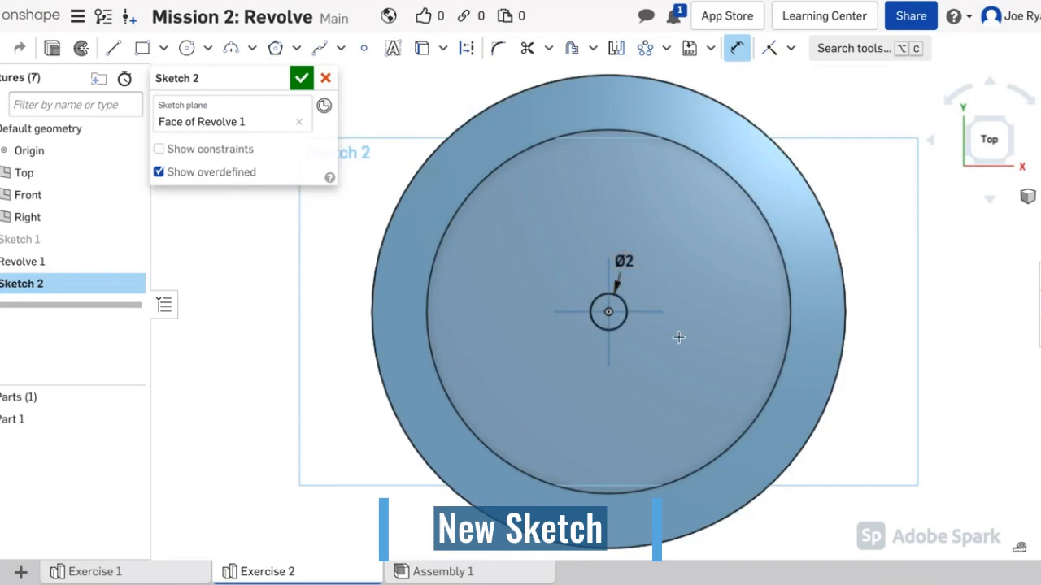
key(Escape)
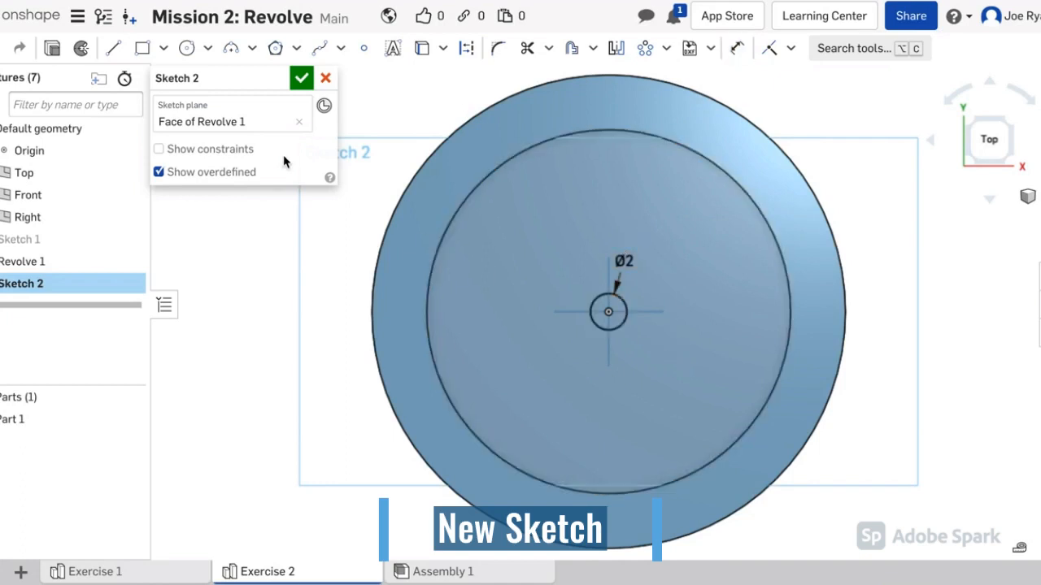
click(114, 49)
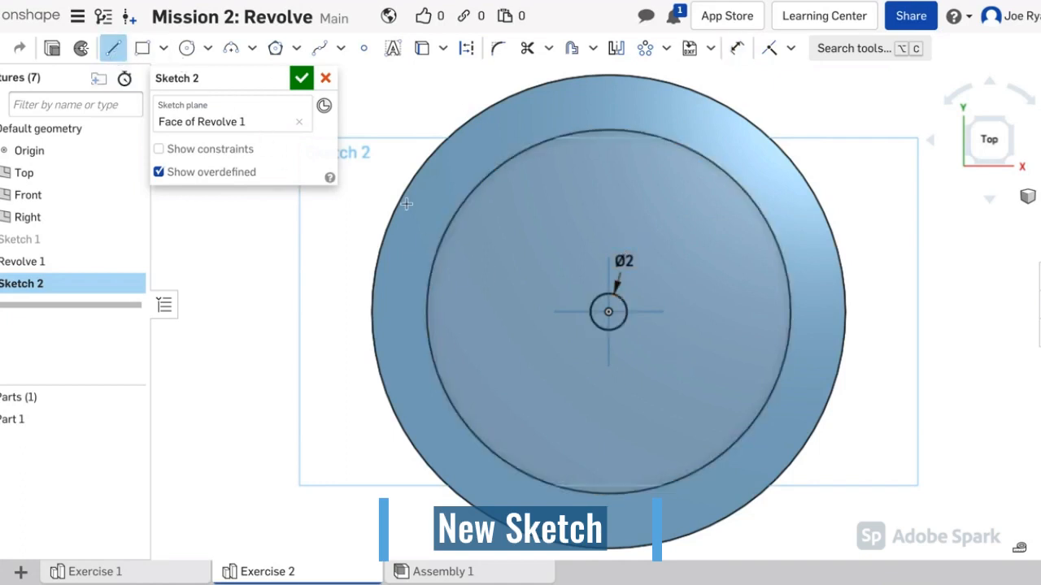
Step: Draw a horizontal line from the small circle's centre out to the inner rim circle
click(626, 312)
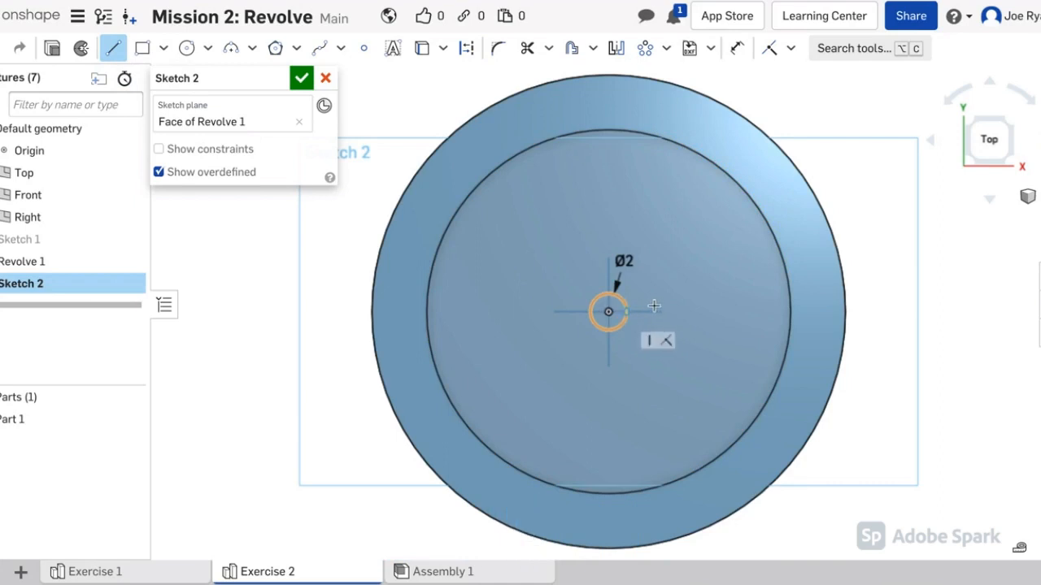
click(787, 315)
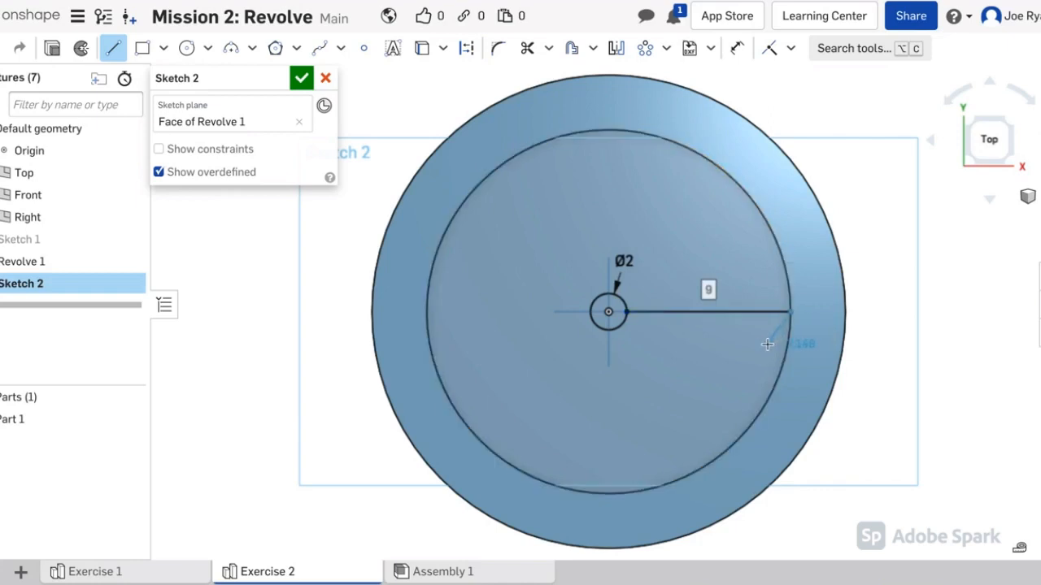
key(Escape)
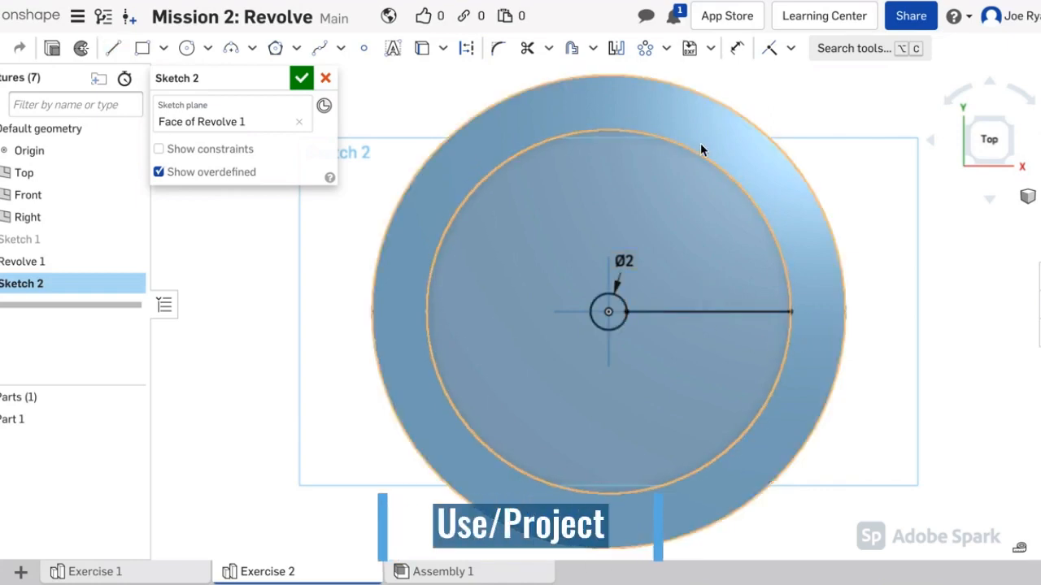
Step: Project the face's inner circle into Sketch 2 with Use/Project
click(422, 48)
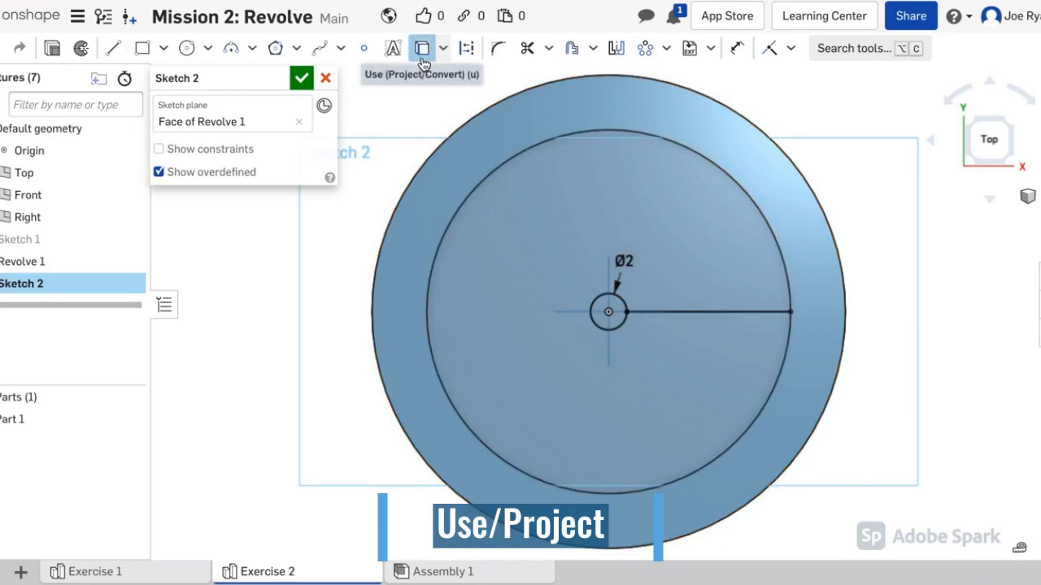
click(525, 157)
key(Escape)
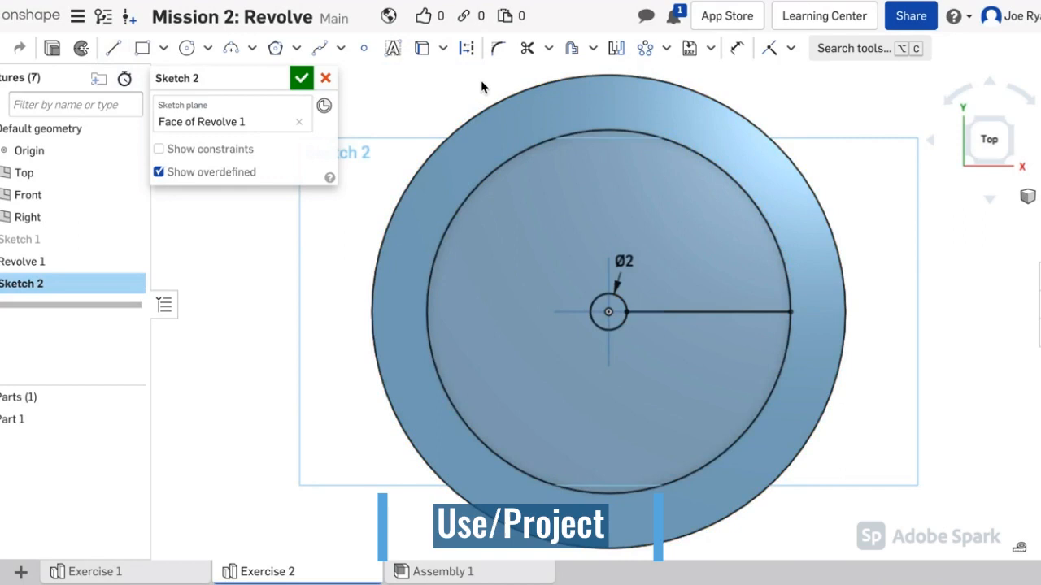
Step: Draw a second line from the small central circle down to the inner circle
click(739, 50)
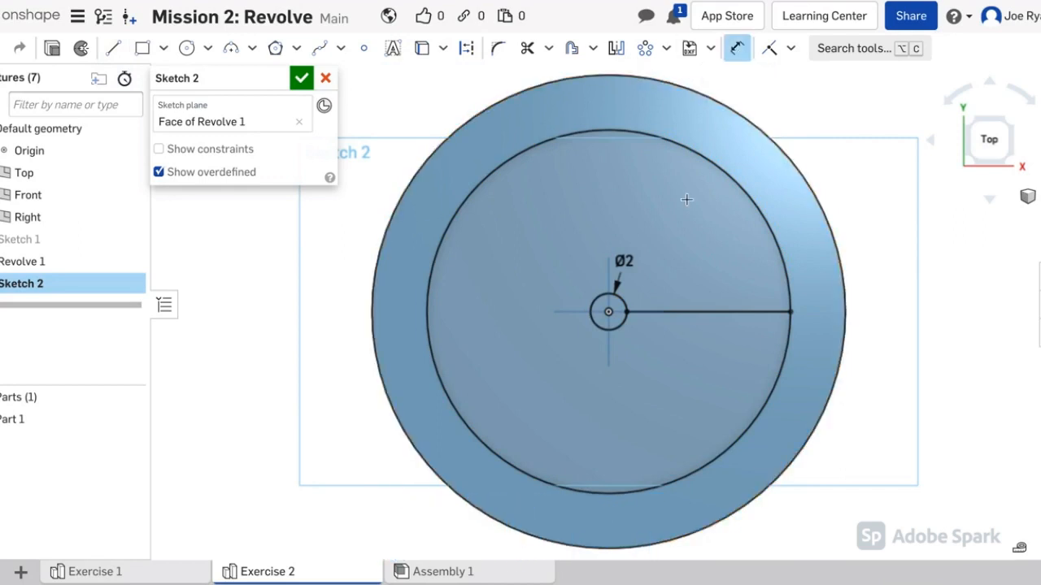
click(699, 311)
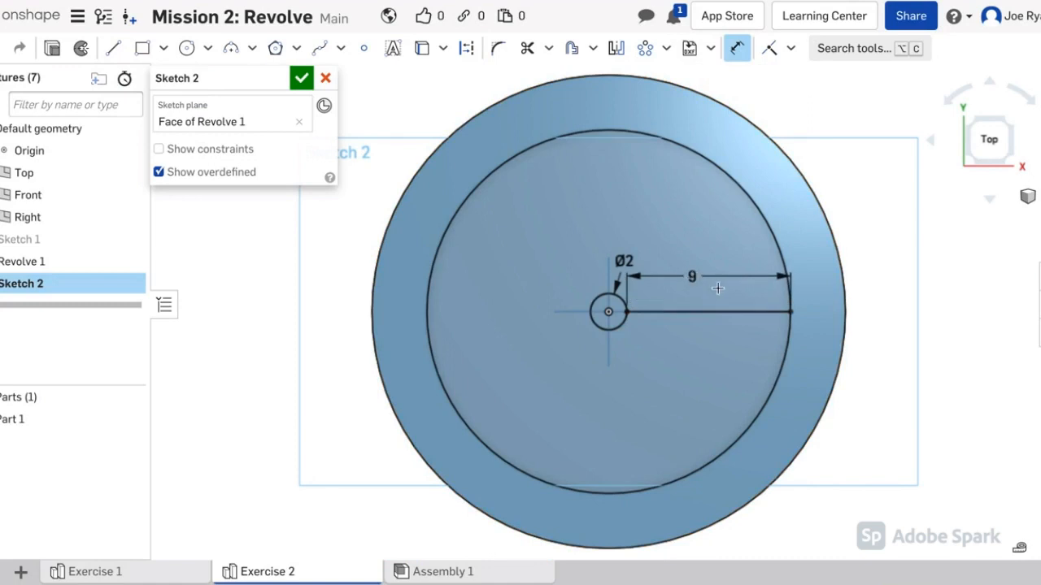
click(722, 293)
key(Escape)
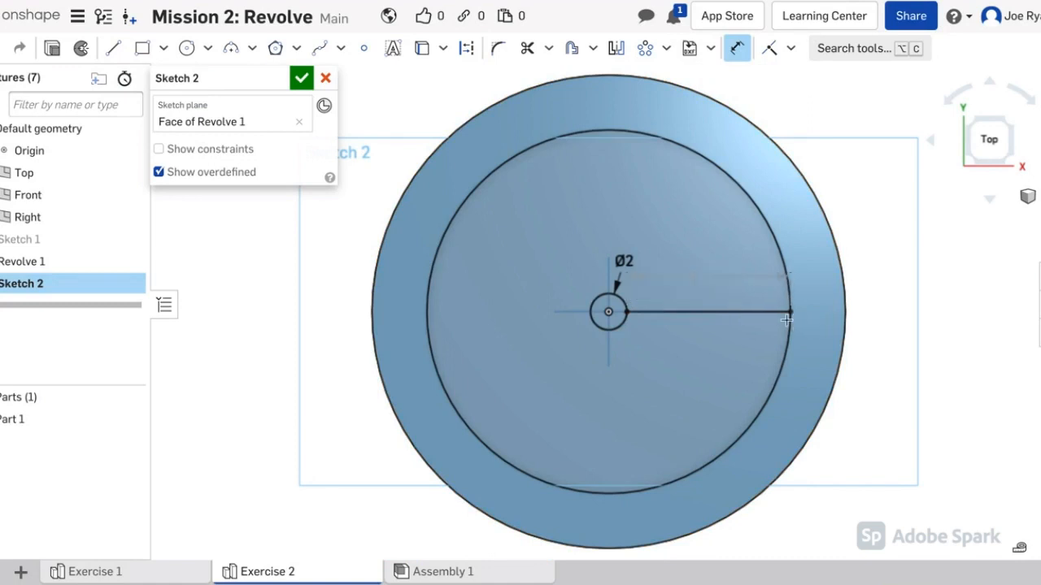
click(113, 48)
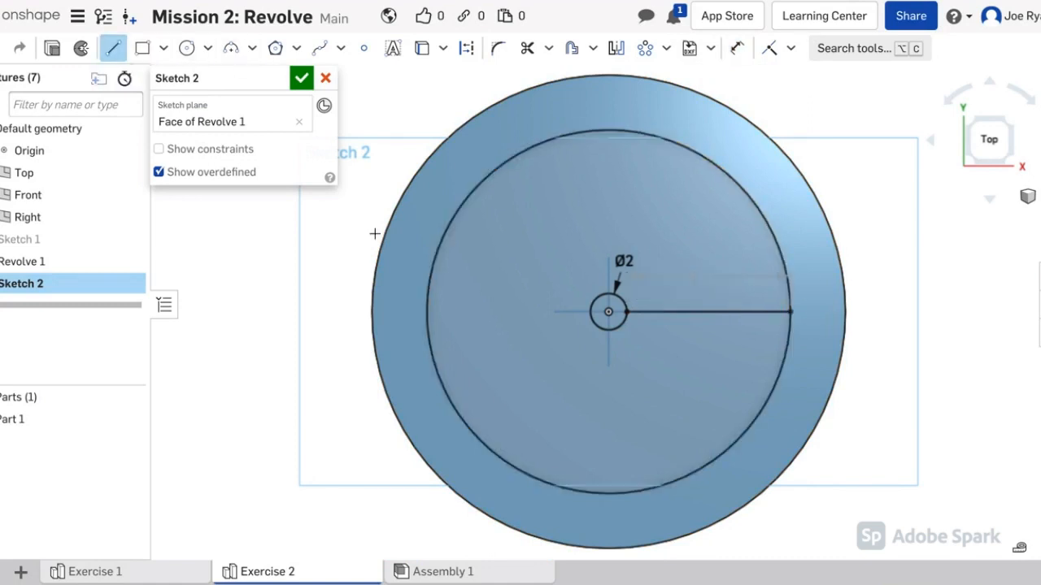
click(621, 327)
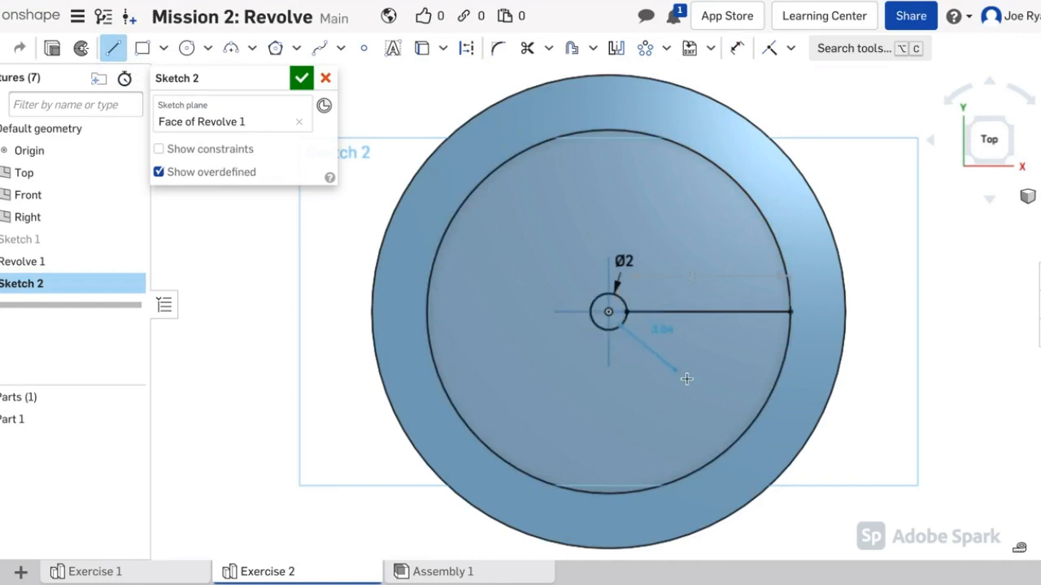
click(741, 427)
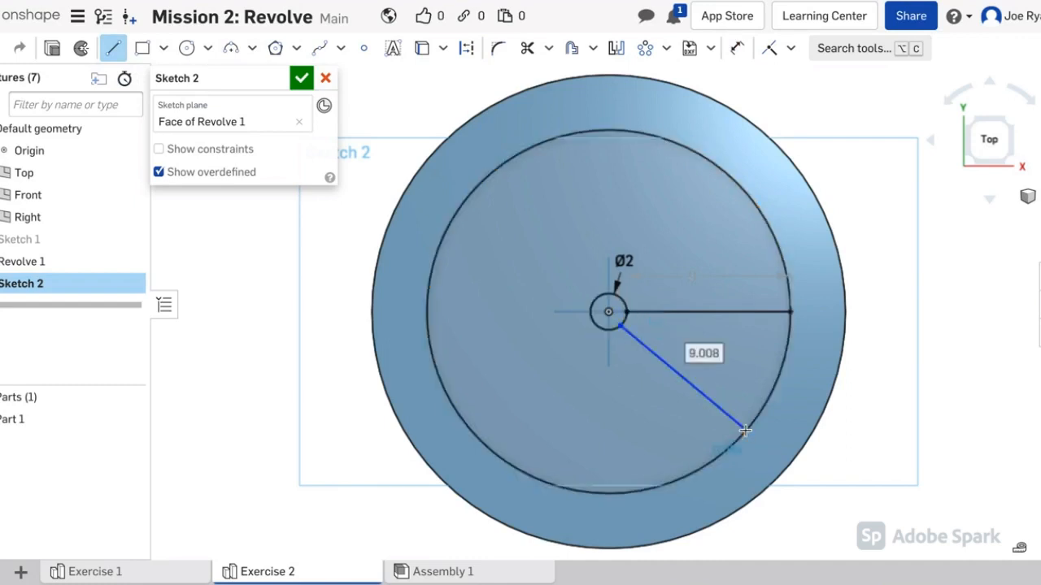
key(Escape)
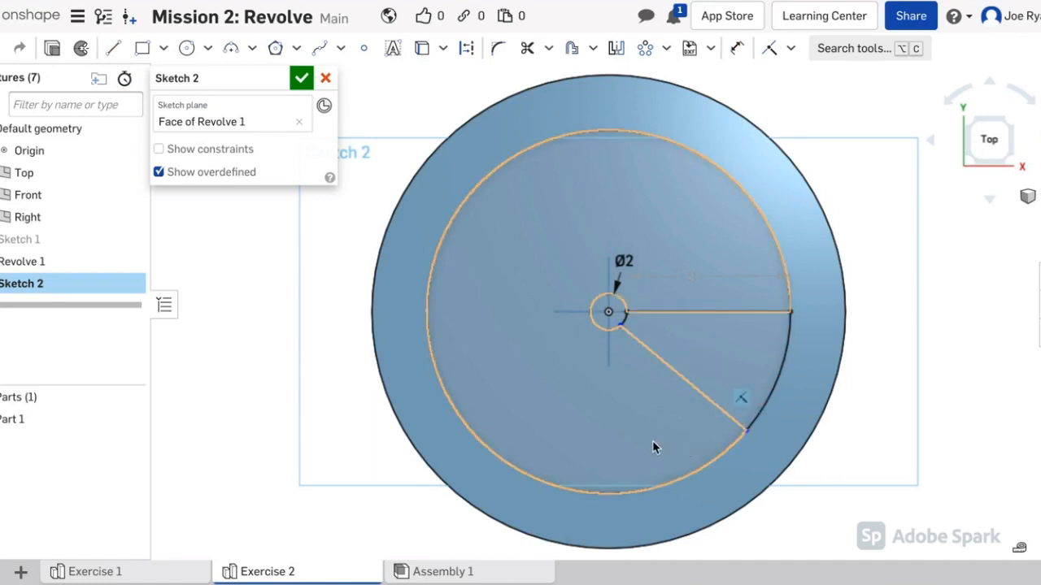
Step: Dimension the slanted line to length 9 and 30° from the horizontal line
click(737, 51)
click(678, 373)
click(648, 395)
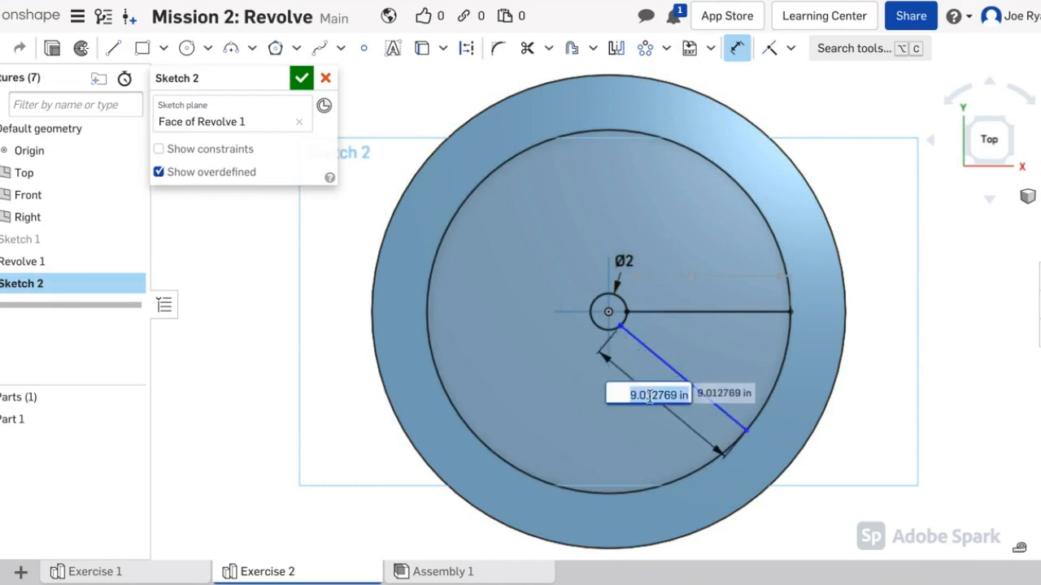
text(9)
key(Return)
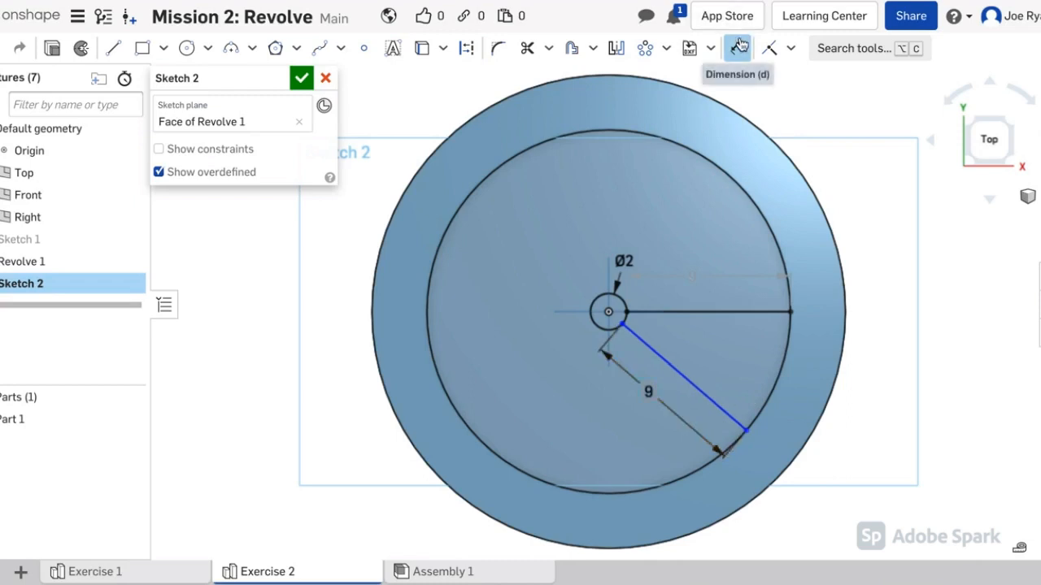
click(714, 313)
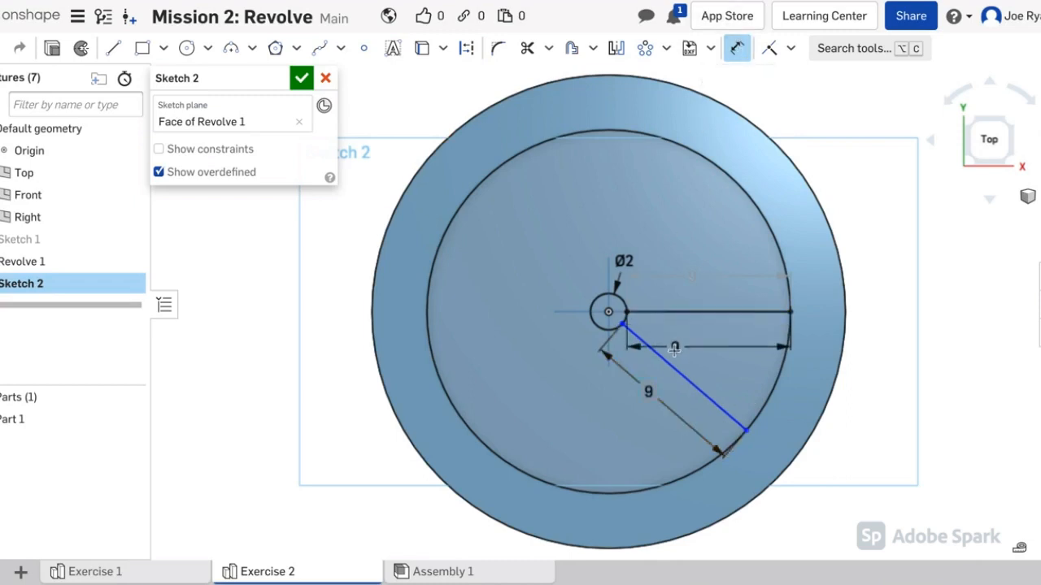
click(667, 358)
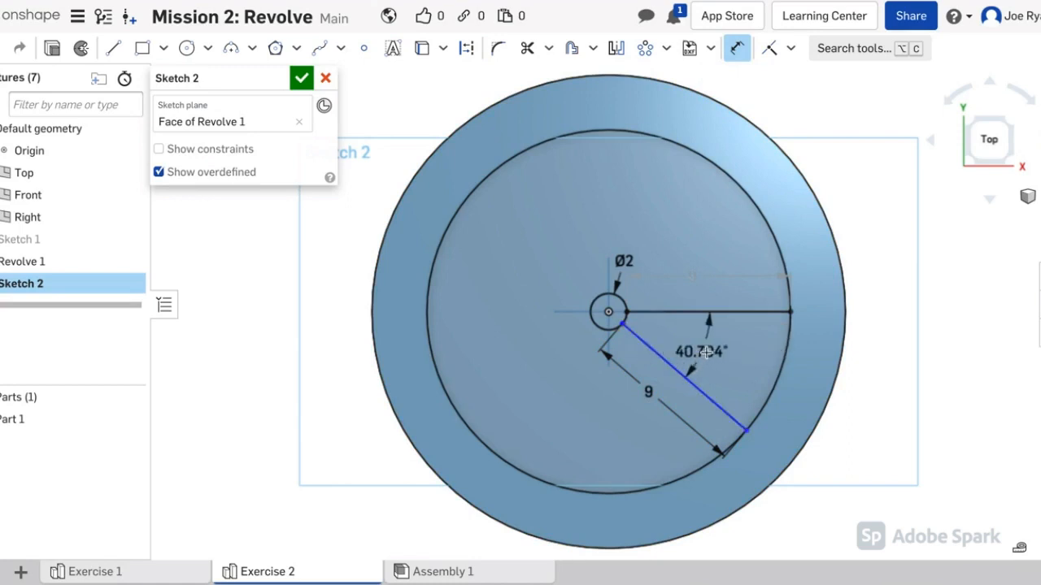
click(711, 353)
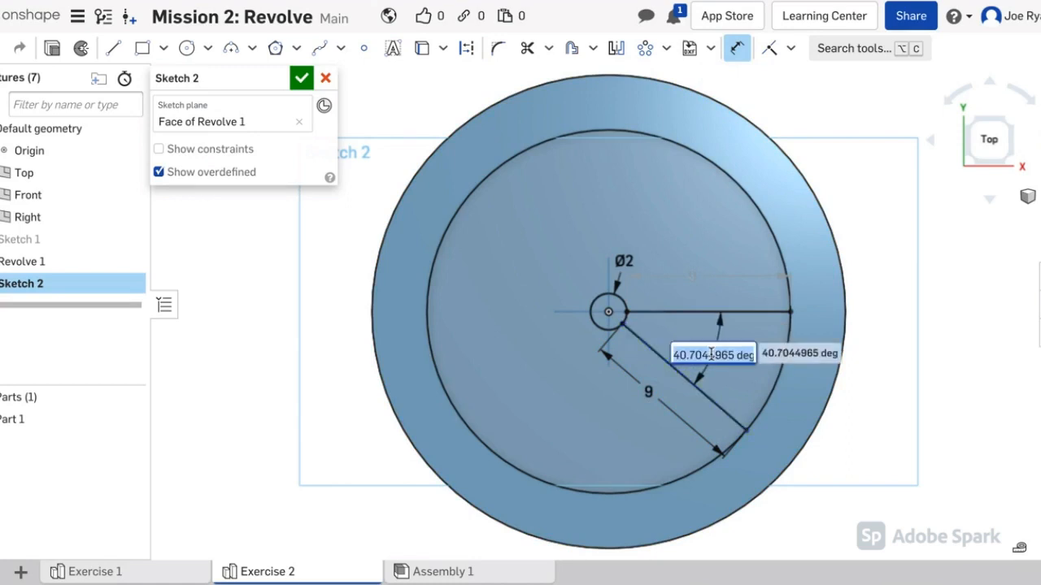
text(30)
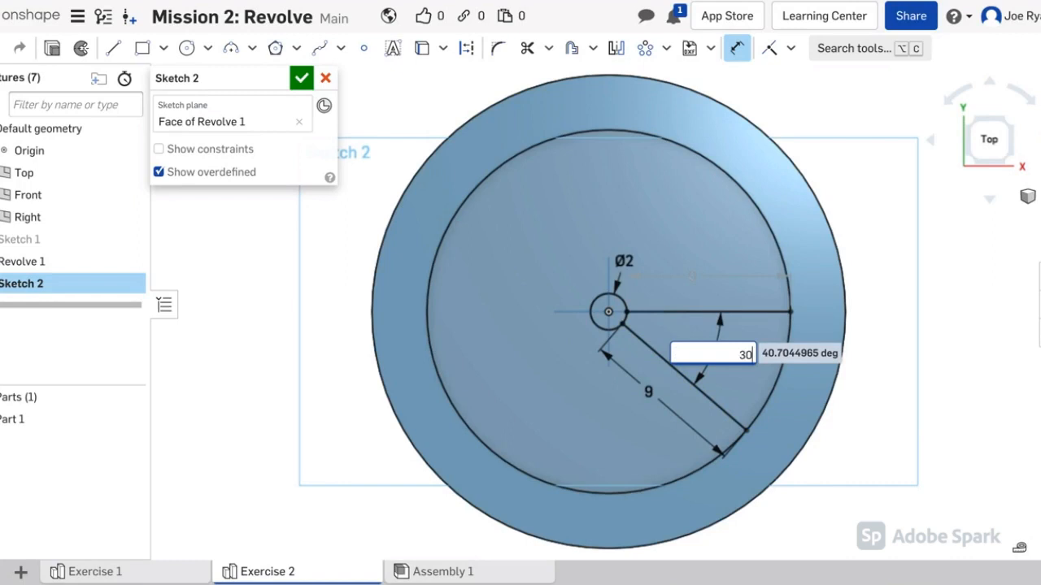
key(Return)
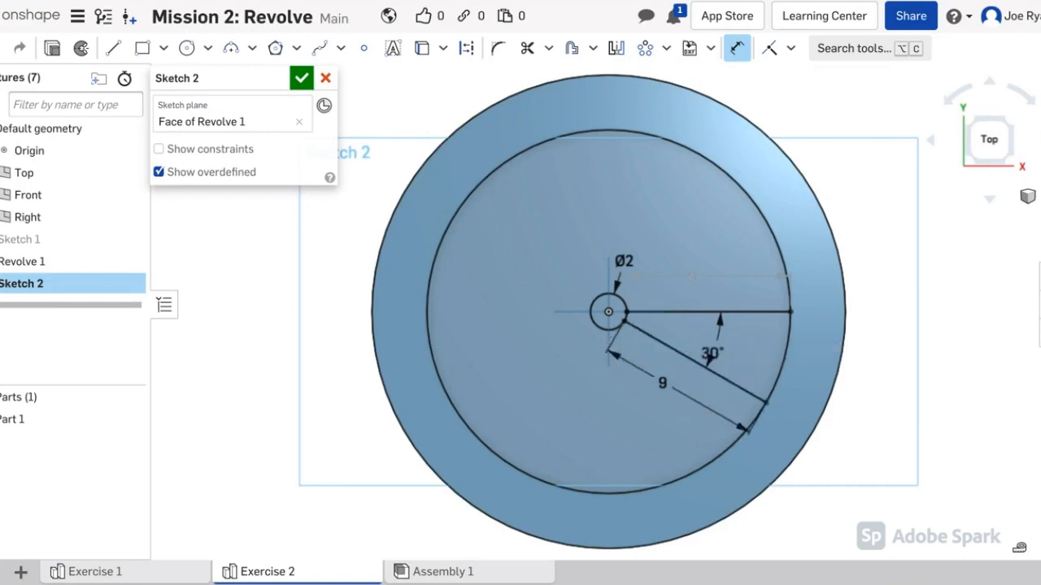
key(Escape)
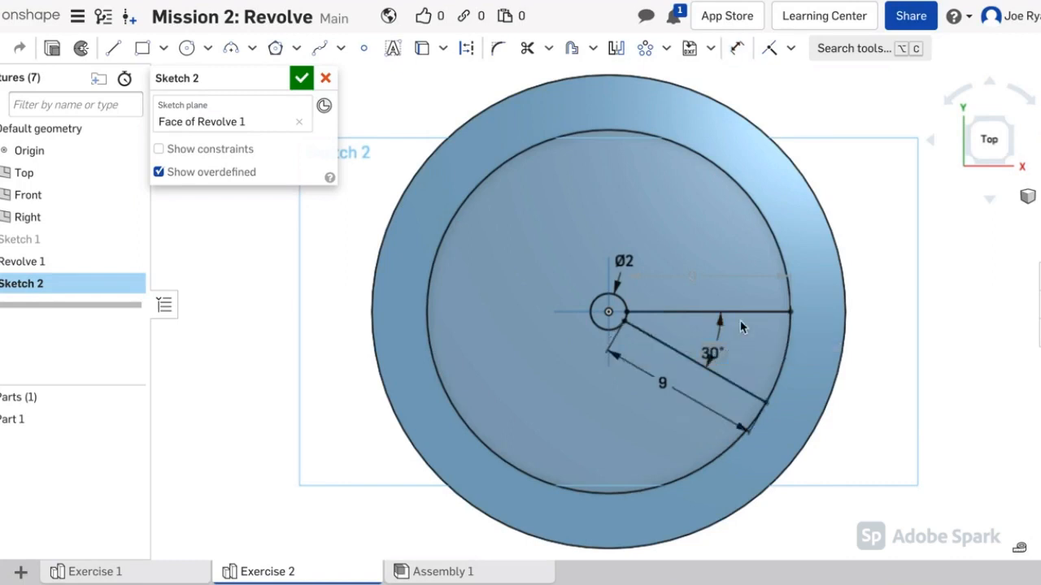
Step: Trim away the large arc of the Ø2 circle to leave the pie-shaped wedge
click(530, 57)
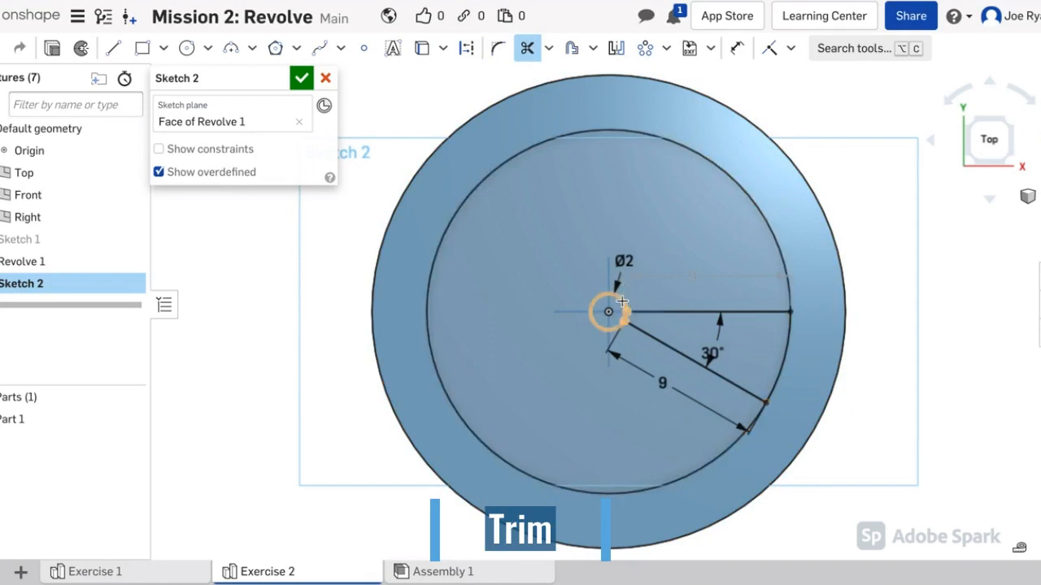
scroll(621, 301, up, 4)
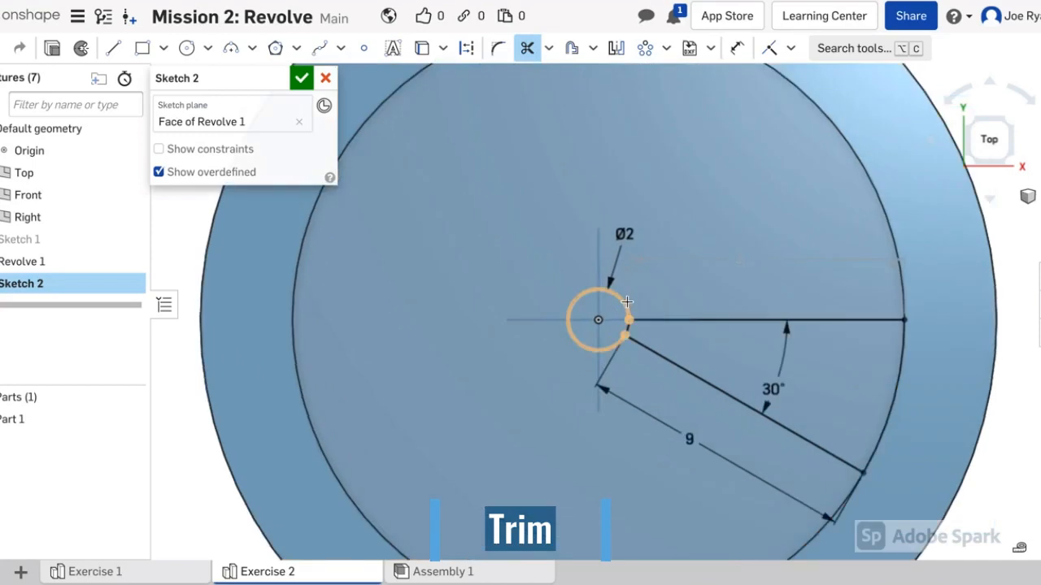
click(627, 303)
scroll(691, 306, down, 2)
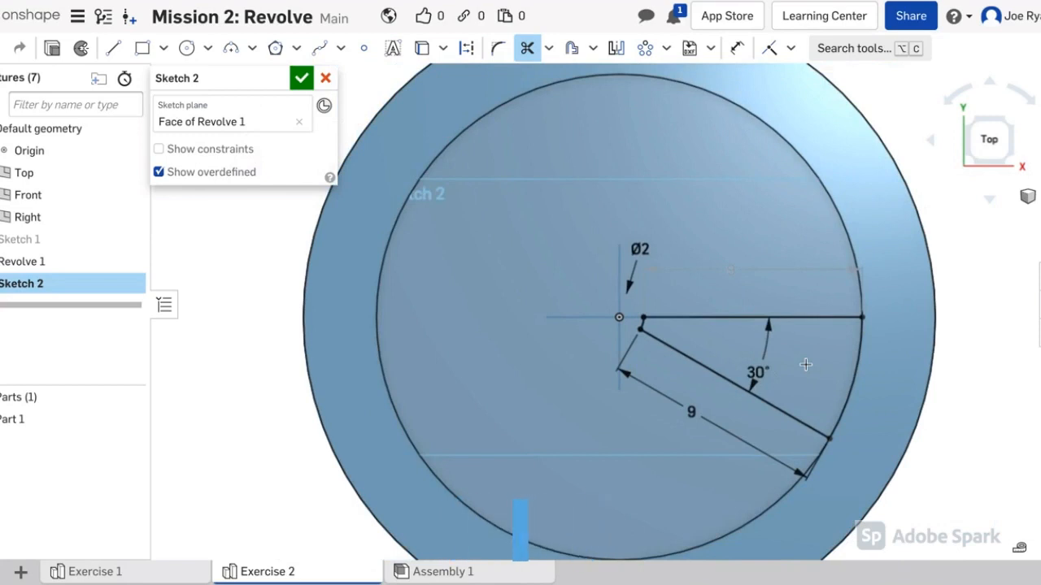
key(Escape)
scroll(772, 341, down, 2)
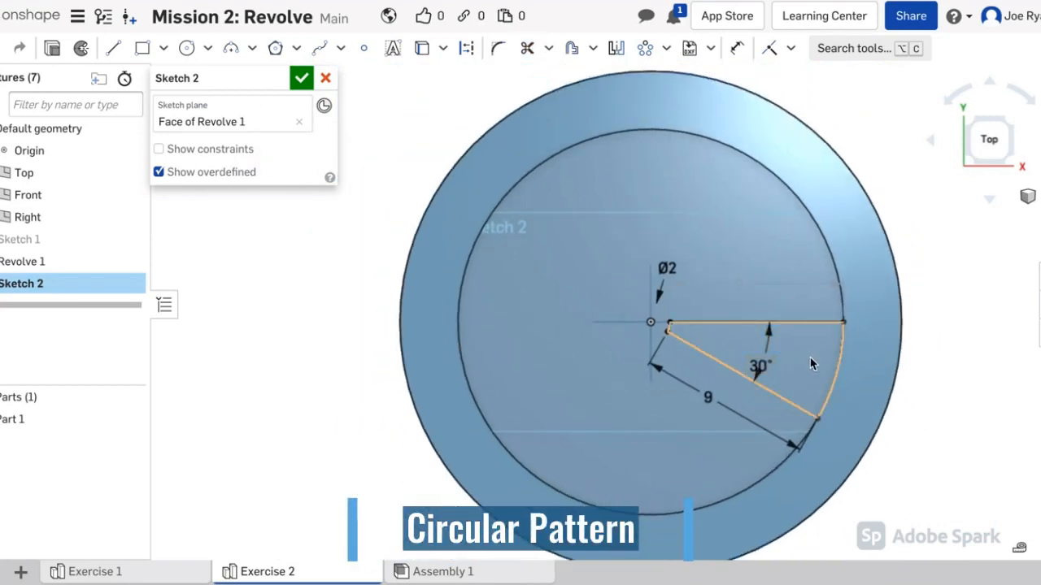
scroll(691, 206, down, 2)
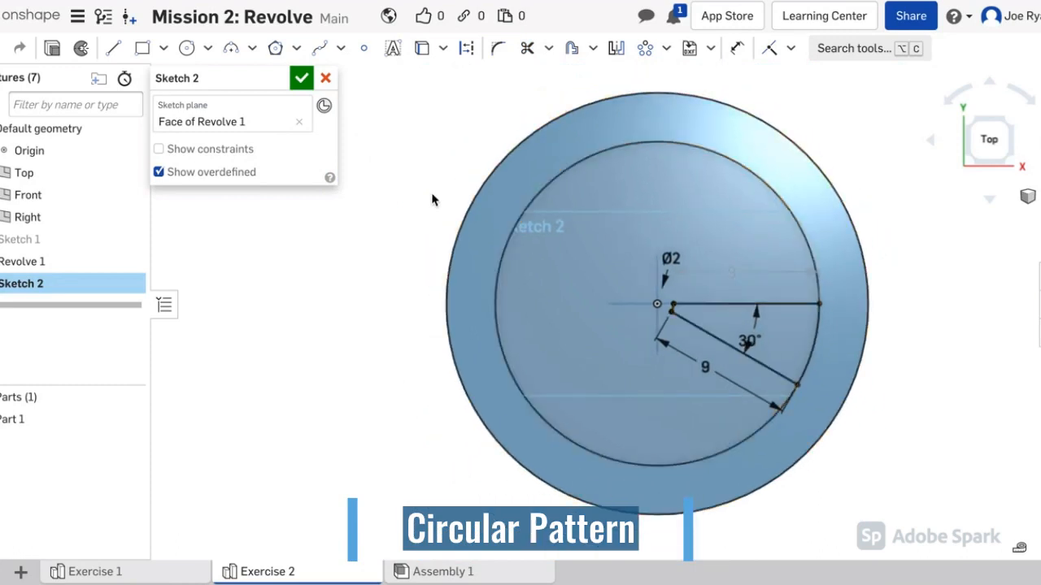
Step: Start a circular pattern of the horizontal line, outer arc and 30° slanted line
click(665, 48)
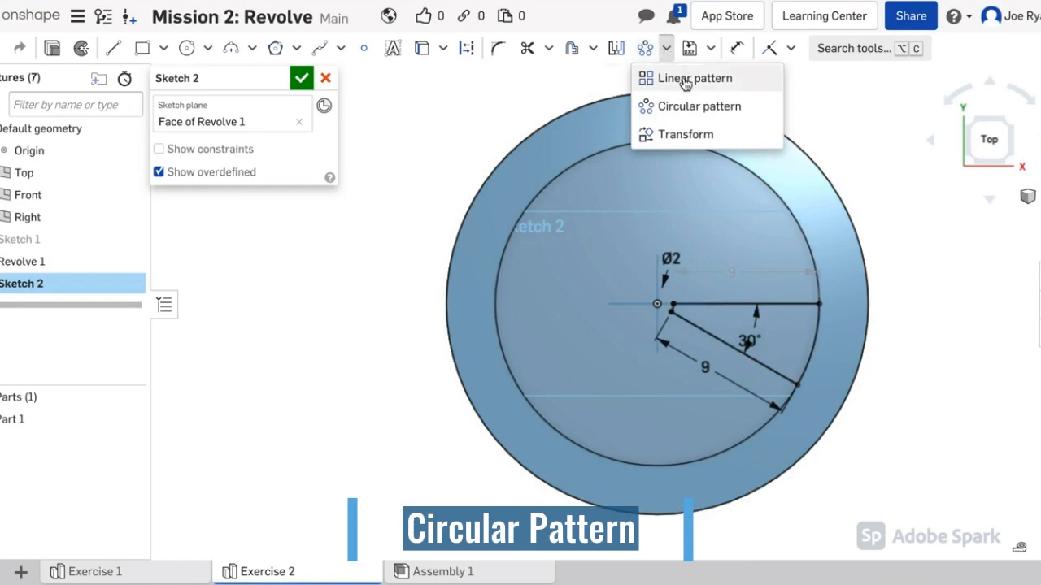
click(716, 112)
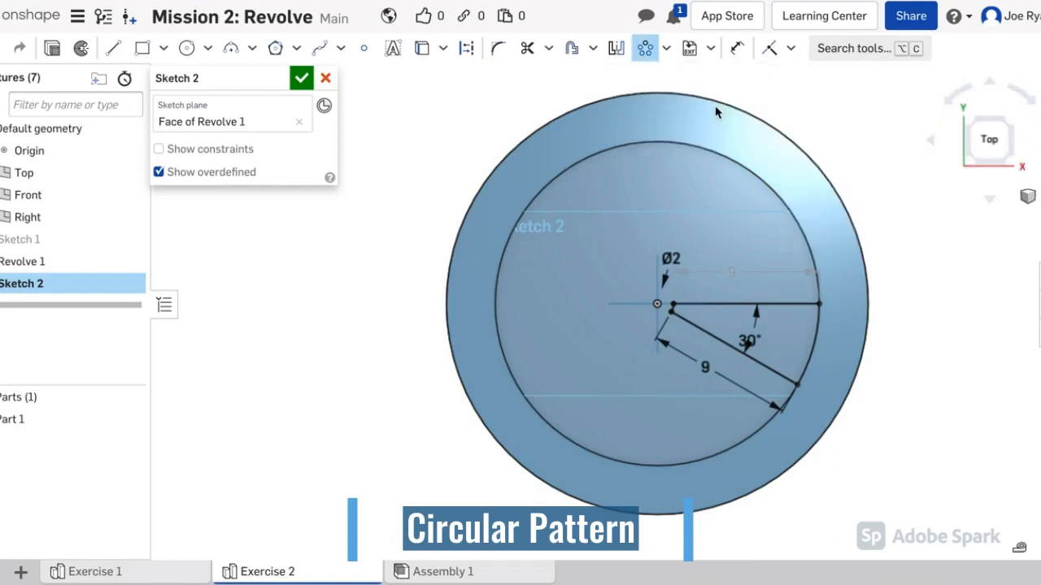
click(755, 337)
scroll(698, 310, up, 3)
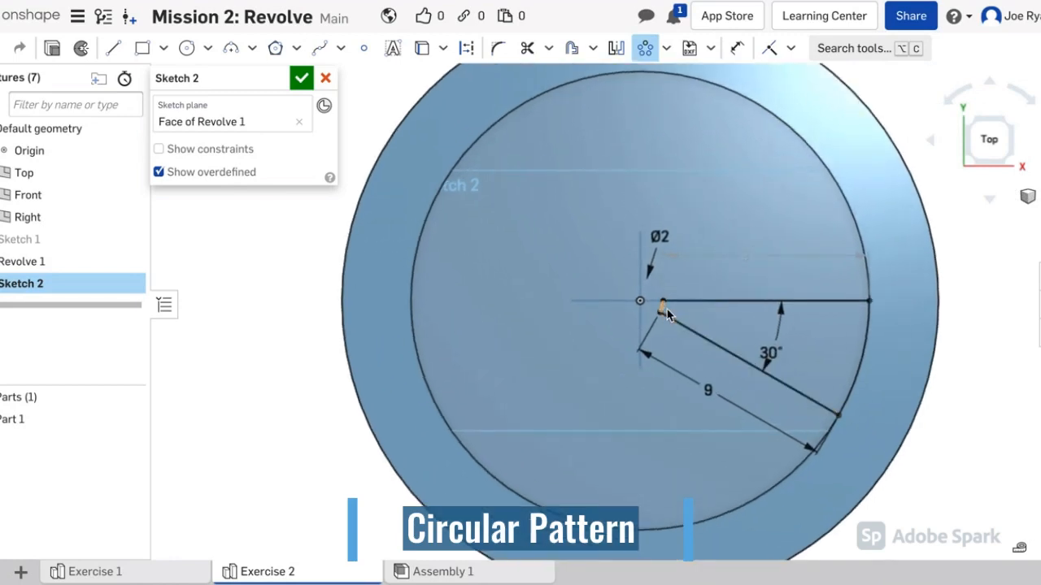
click(664, 306)
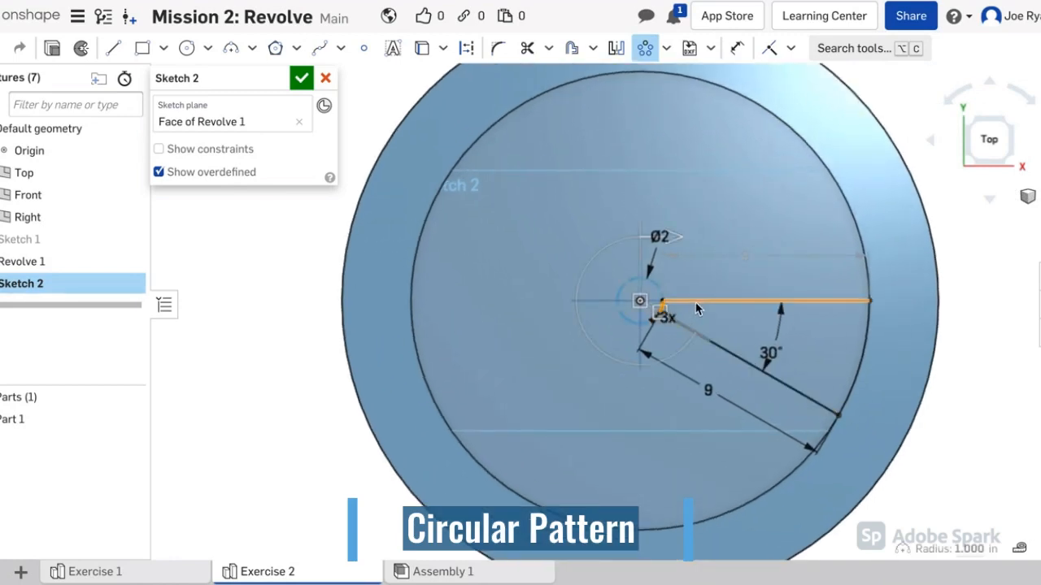
click(862, 333)
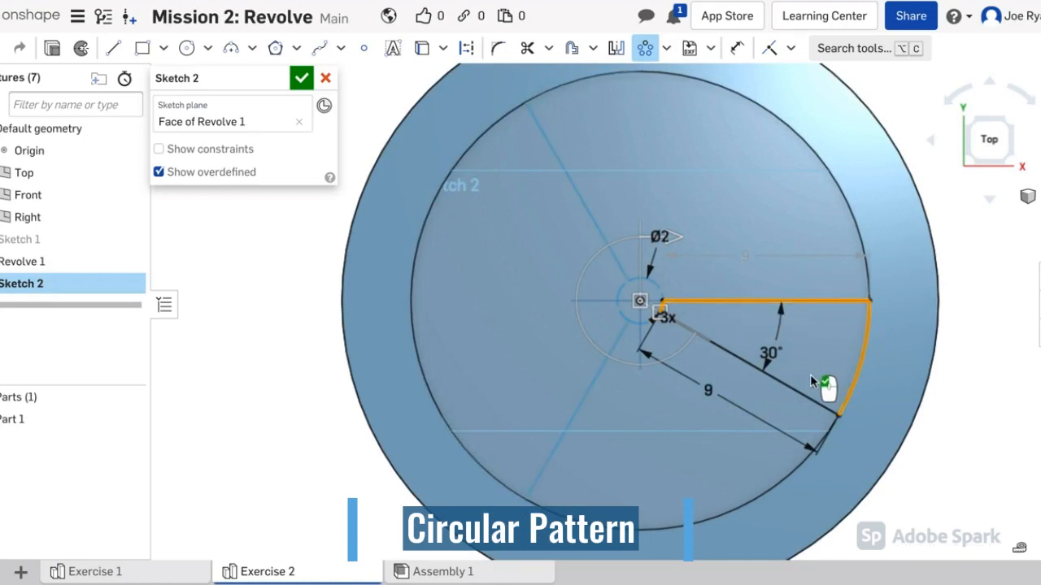
click(794, 390)
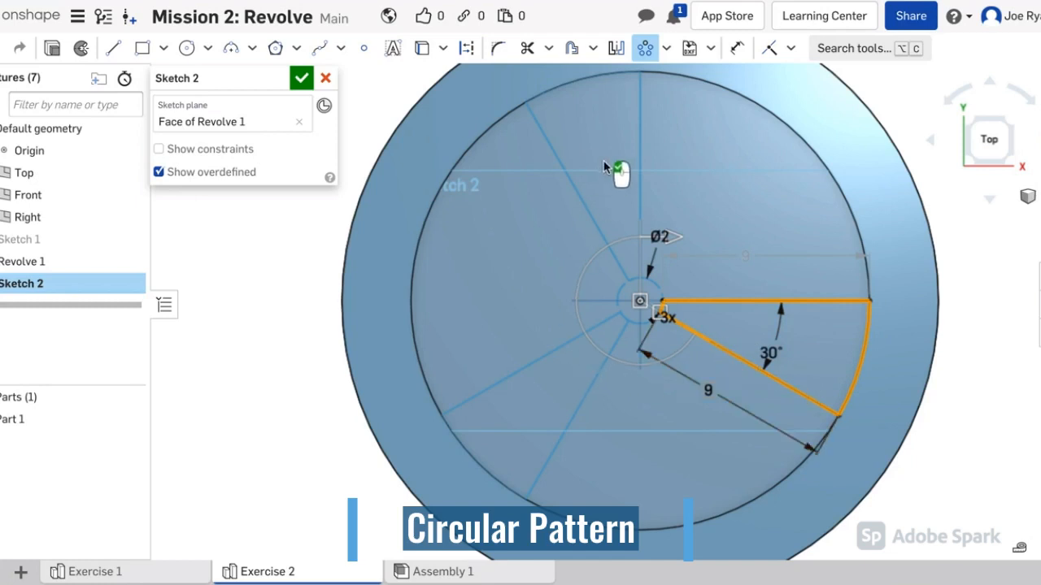
scroll(685, 344, up, 2)
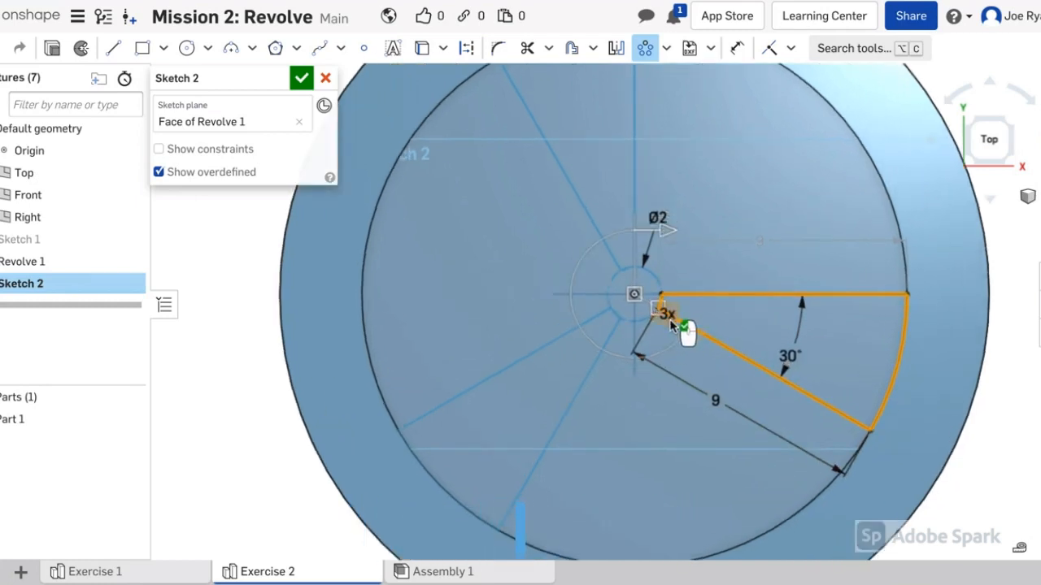
Step: Set the circular pattern to 5 copies around the centre and accept it
double_click(668, 317)
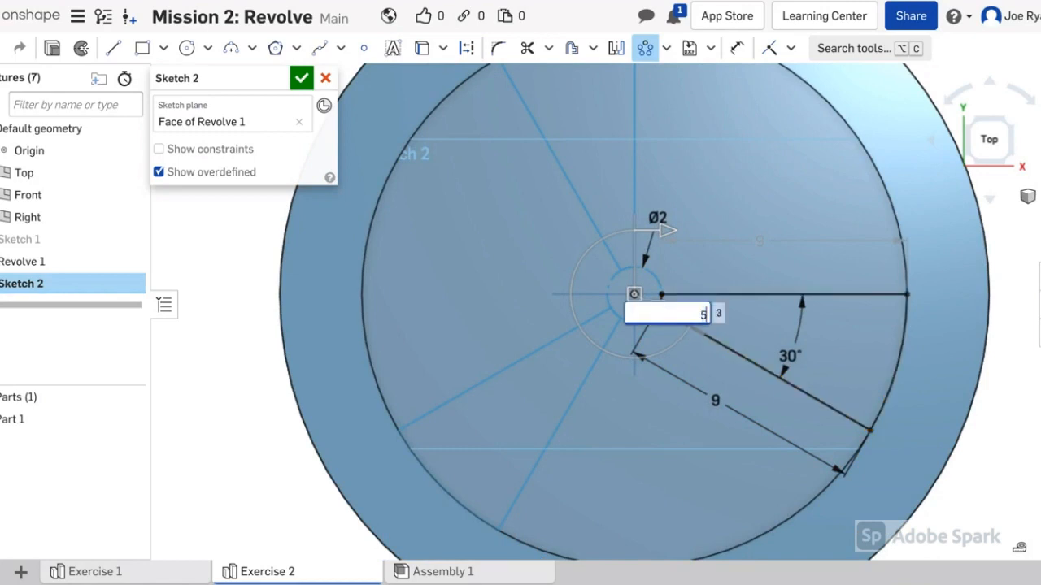
key(Return)
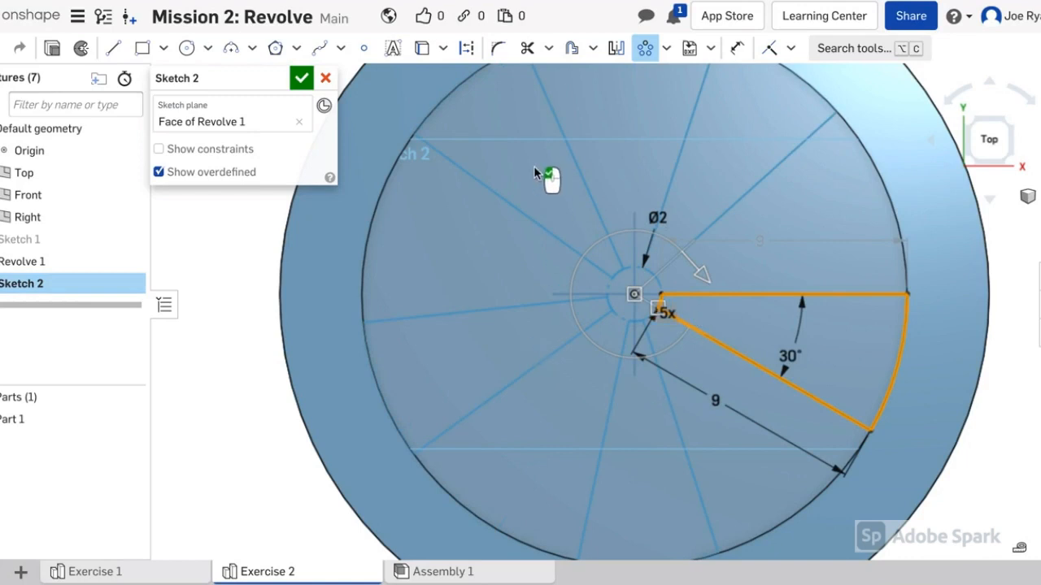
scroll(679, 166, down, 3)
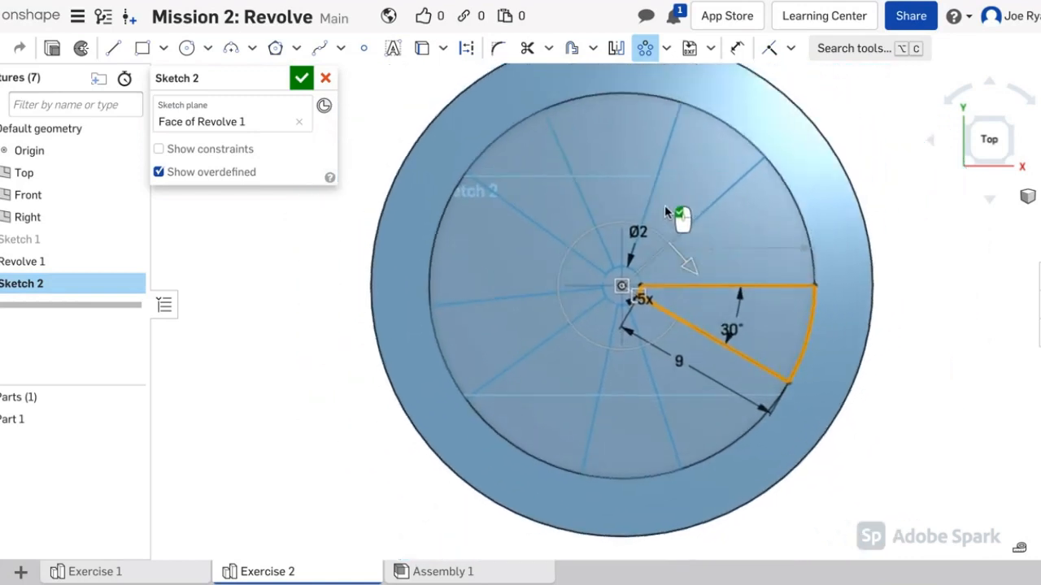
scroll(655, 216, down, 1)
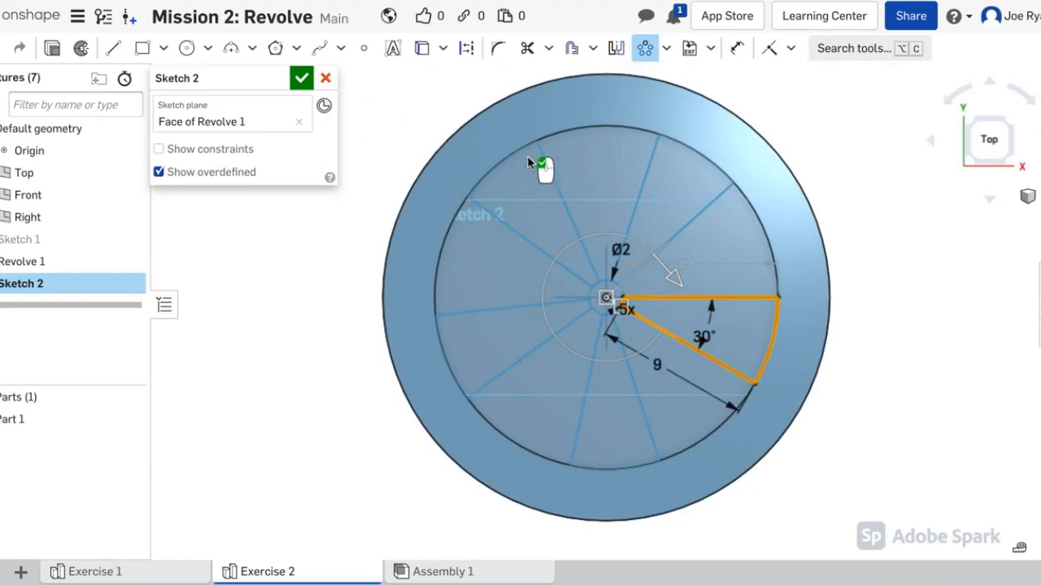
click(817, 162)
right_drag(843, 220, 851, 199)
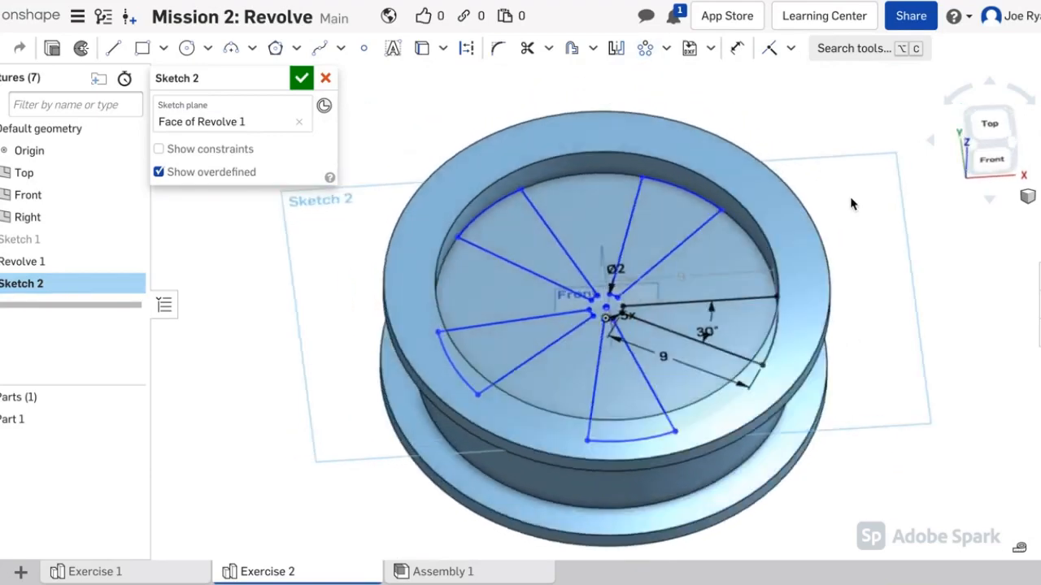
Step: Finish Sketch 2 and start an extrude with the pie-slice regions selected
click(302, 79)
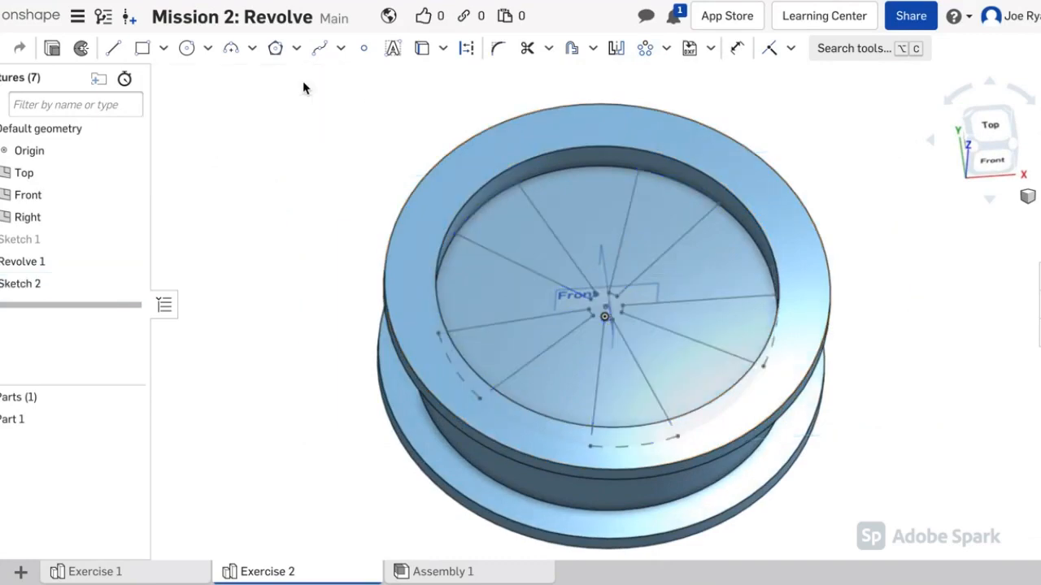
right_drag(383, 181, 360, 154)
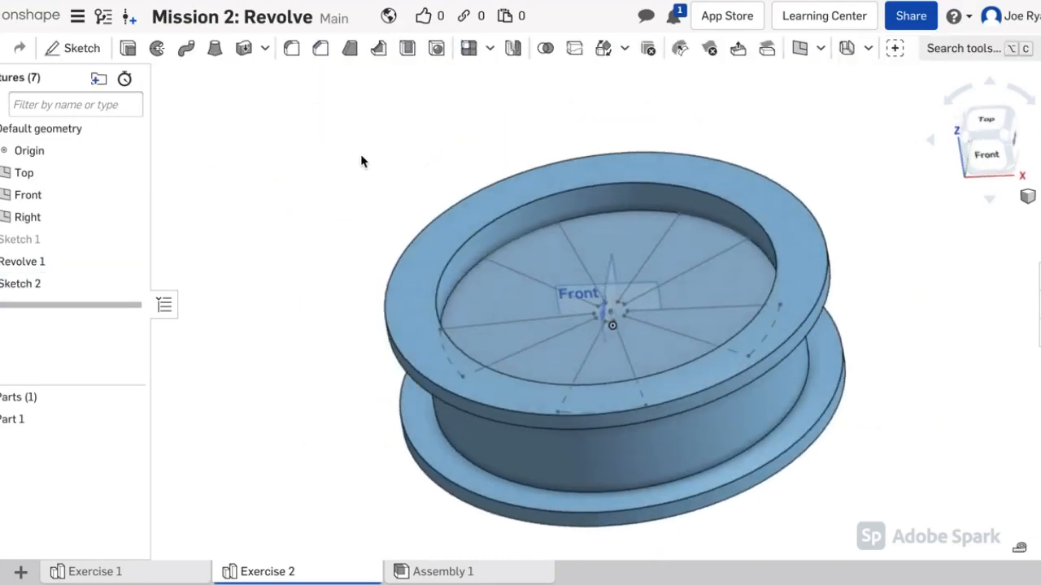
click(127, 51)
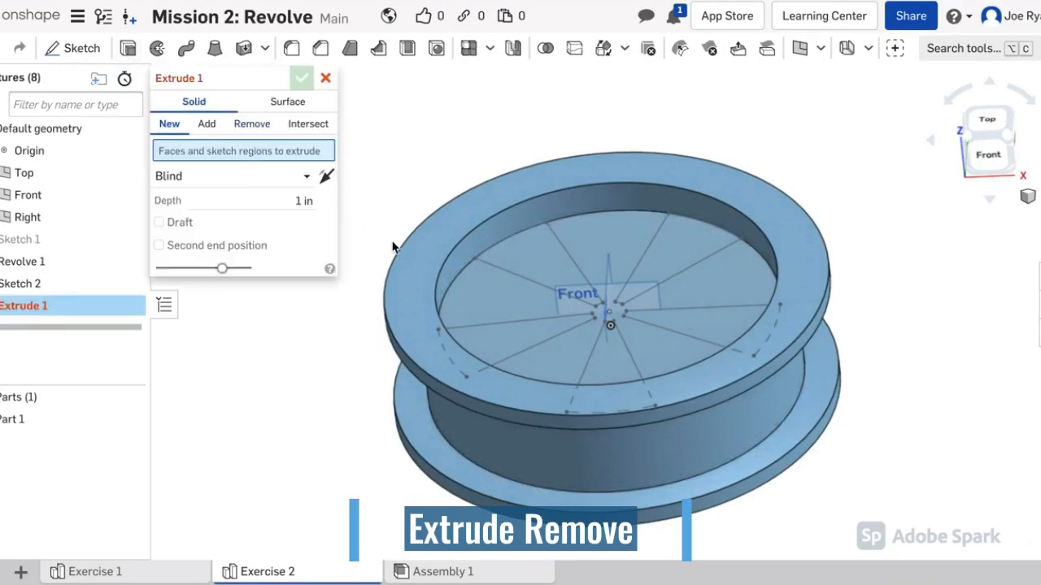
click(518, 350)
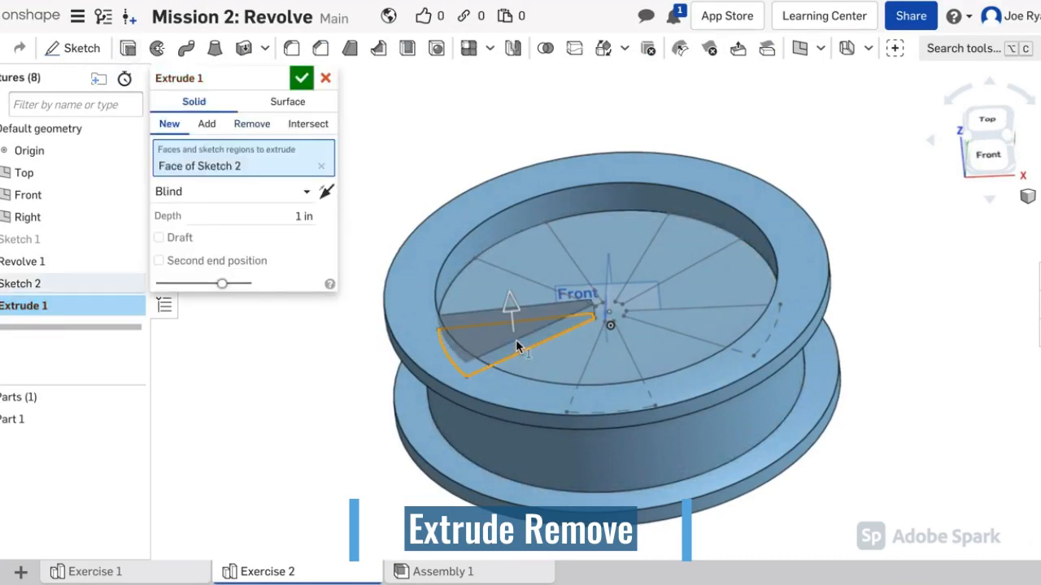
click(532, 271)
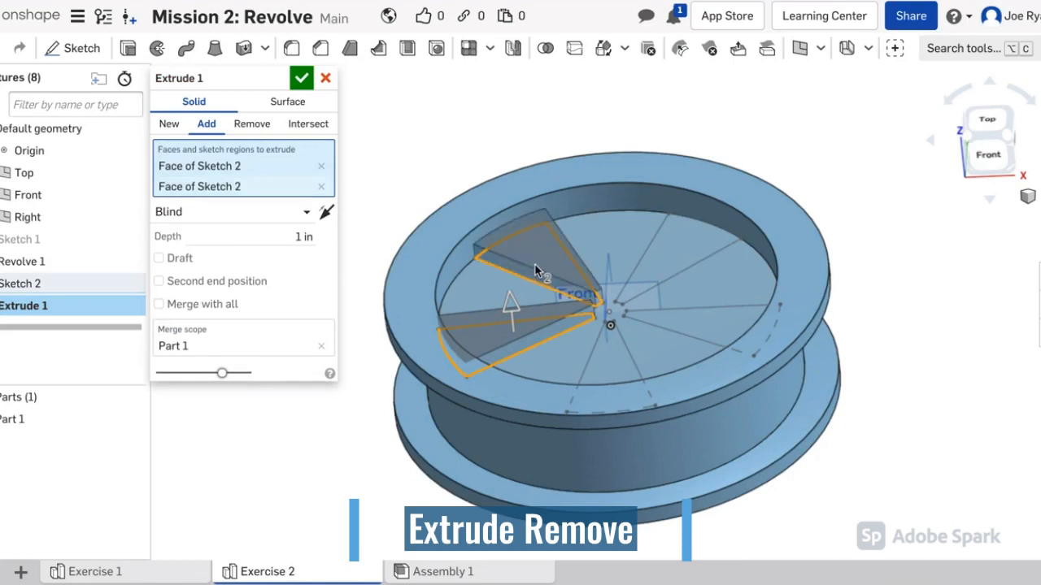
click(675, 244)
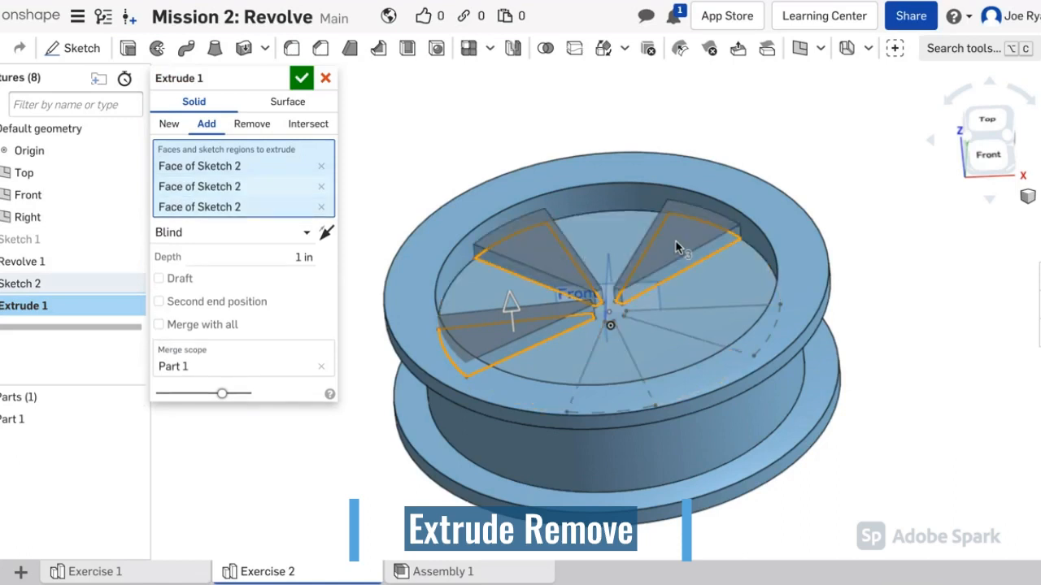
click(717, 342)
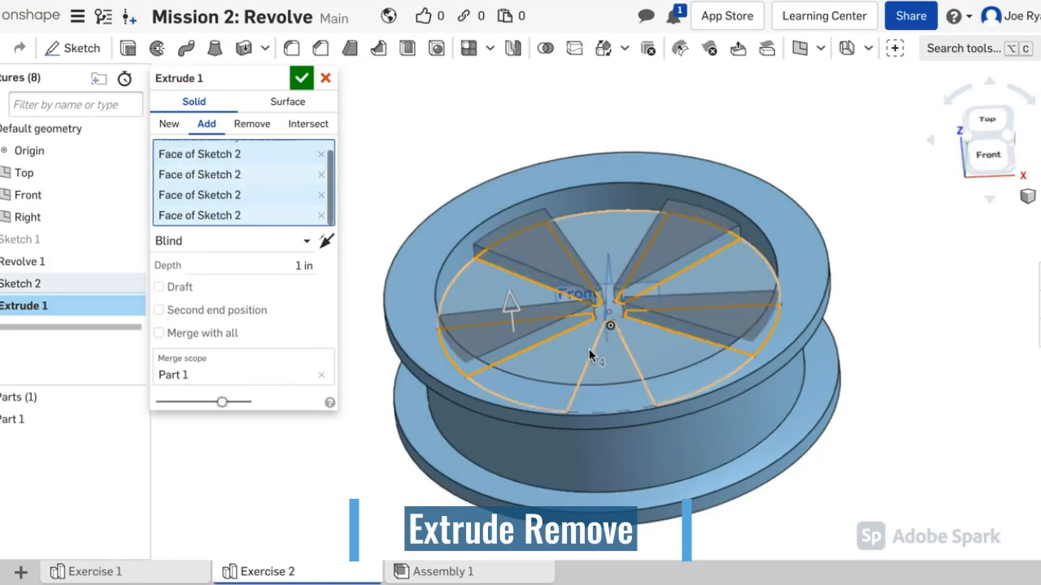
click(609, 356)
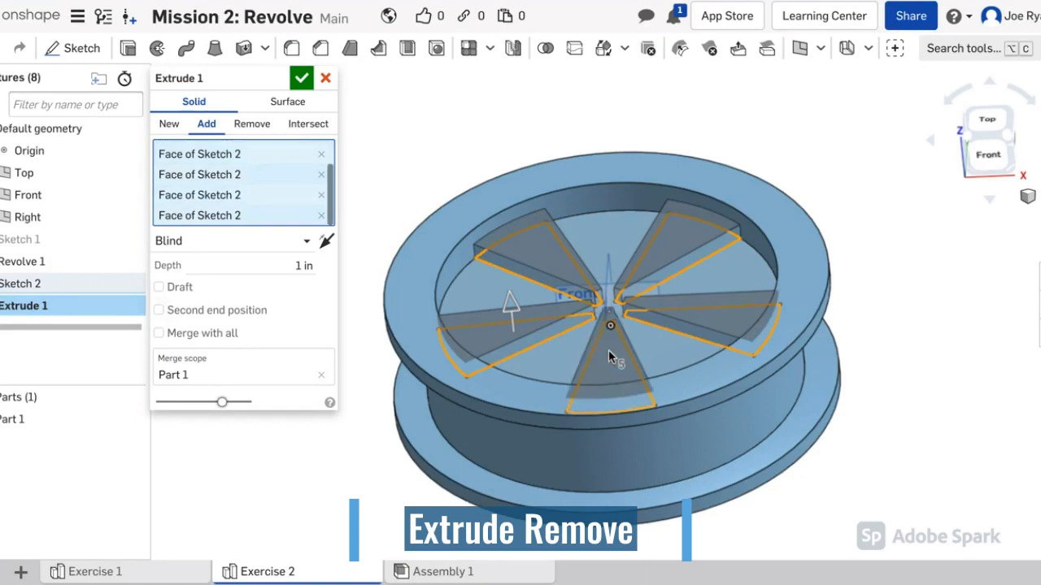
Step: Switch the extrude to Remove and confirm the cut through the spool's floor
click(250, 127)
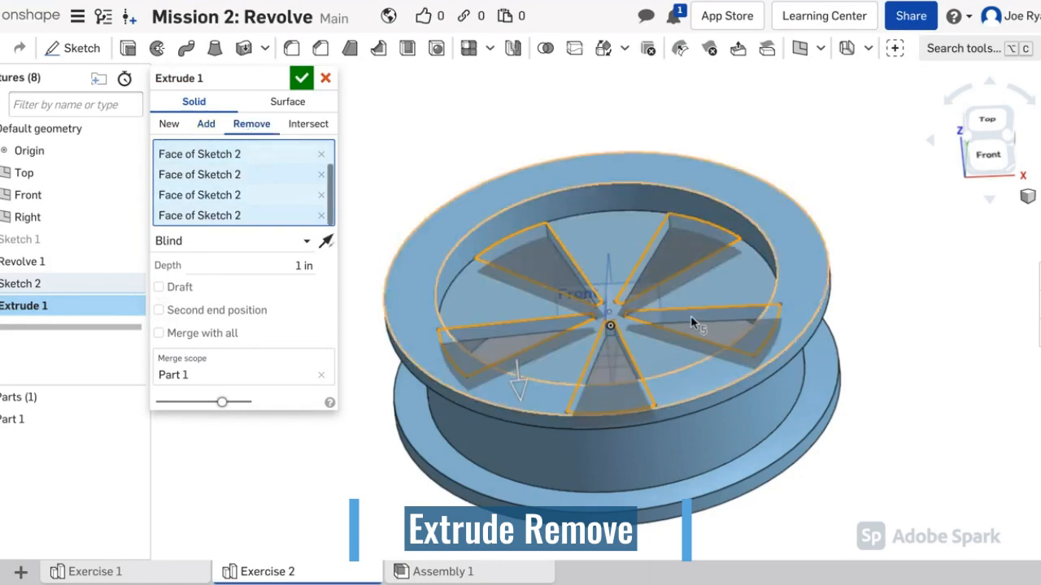
right_drag(885, 355, 800, 342)
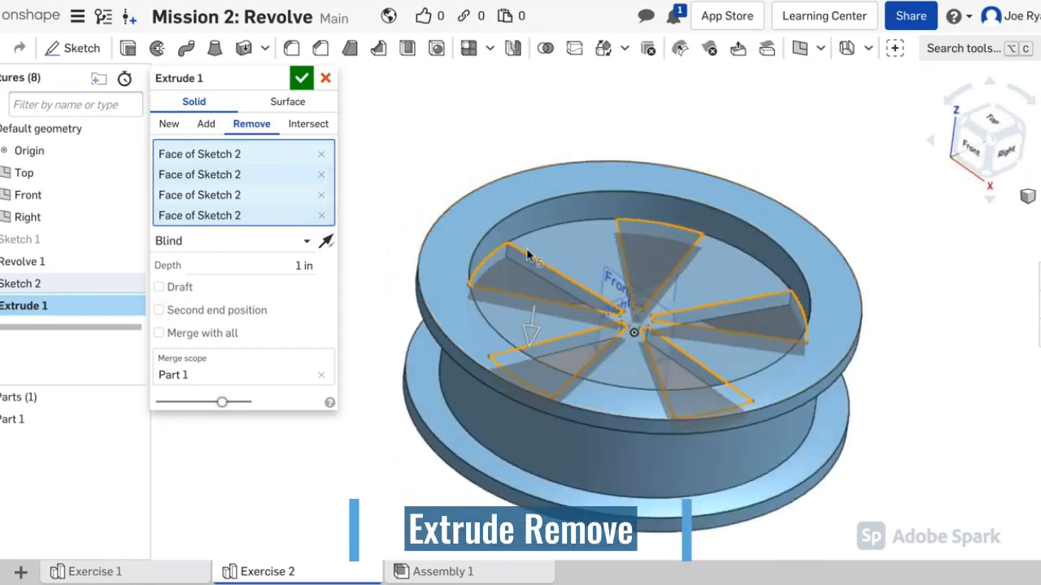
click(302, 79)
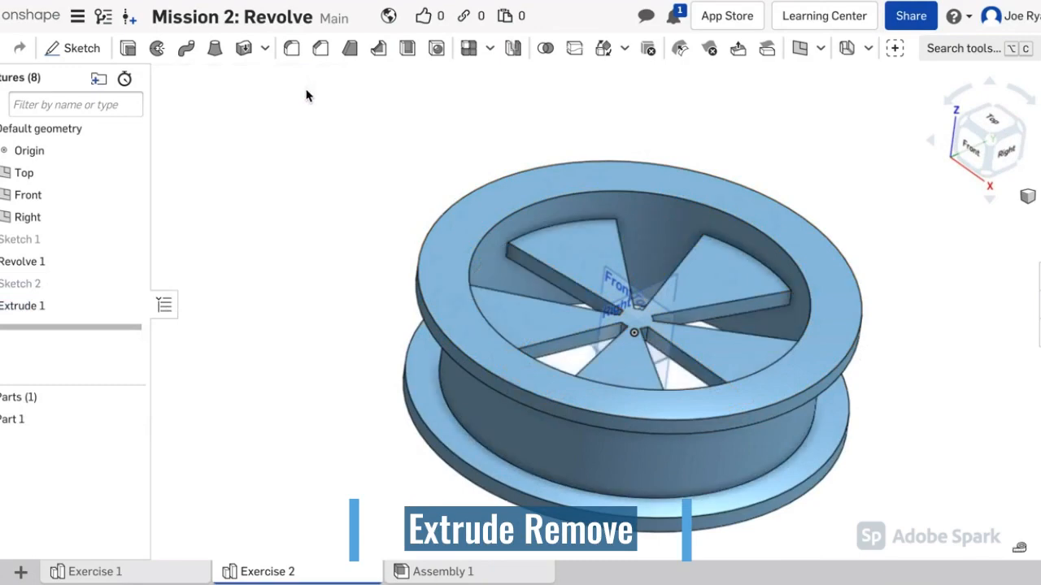
mouse_move(803, 152)
right_down()
mouse_move(789, 146)
mouse_move(767, 198)
mouse_move(793, 209)
mouse_move(804, 200)
mouse_move(762, 158)
mouse_move(773, 148)
mouse_move(786, 158)
right_up()
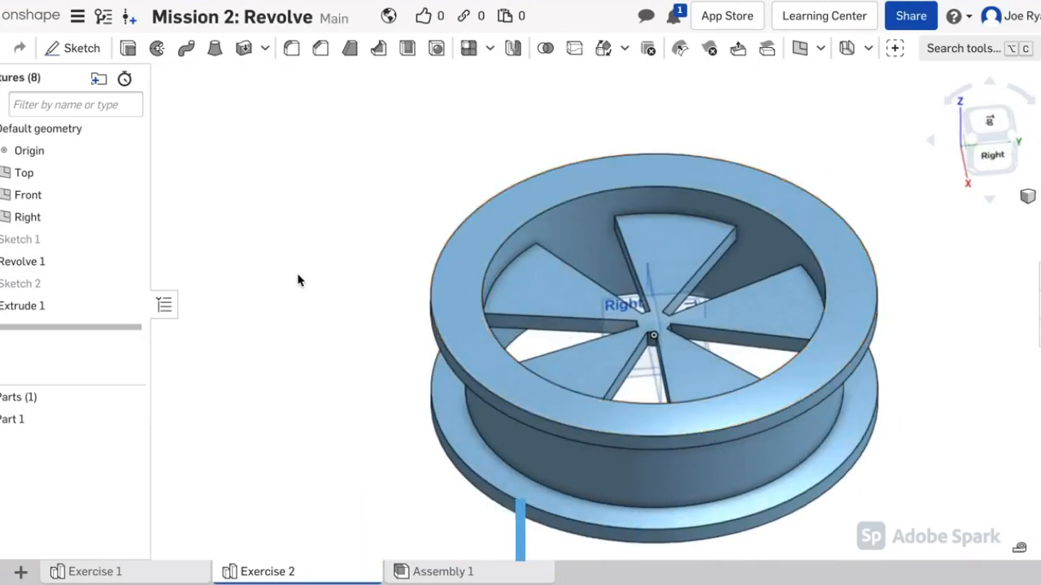
Step: Share Mission 2: Revolve with the teacher's e-mail address, granting Can edit access
click(22, 573)
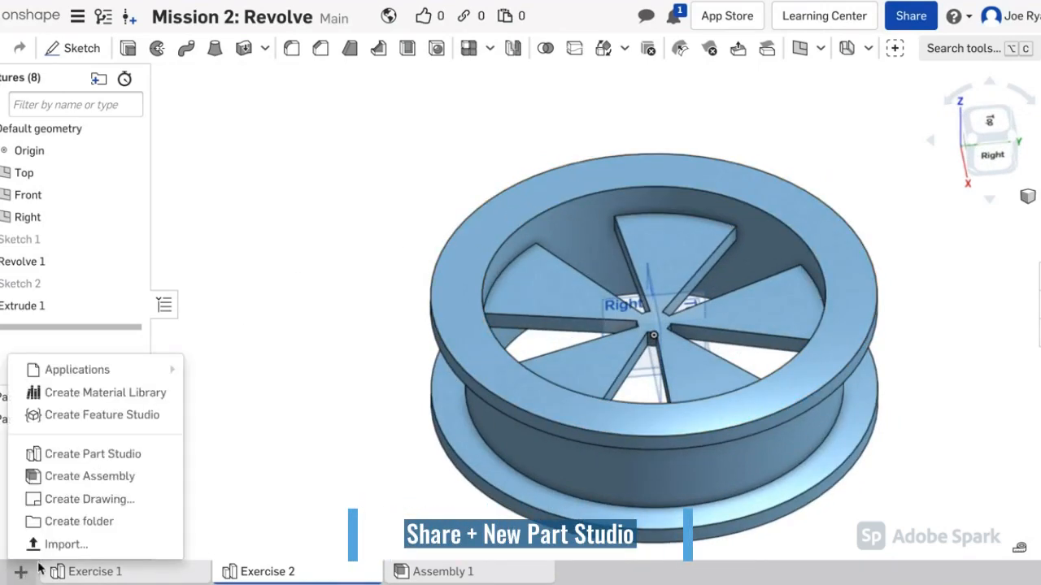
click(337, 388)
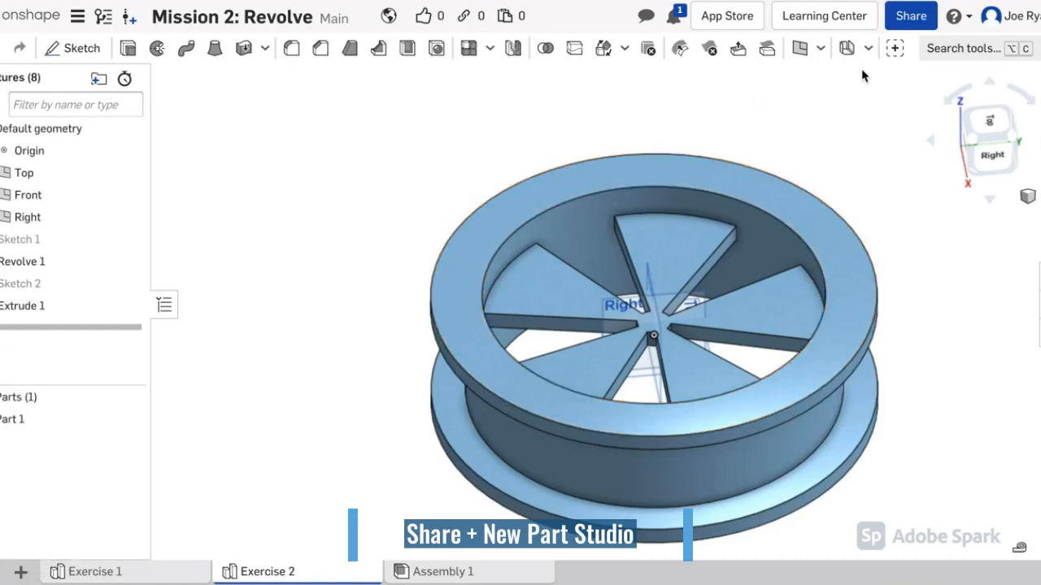
click(910, 16)
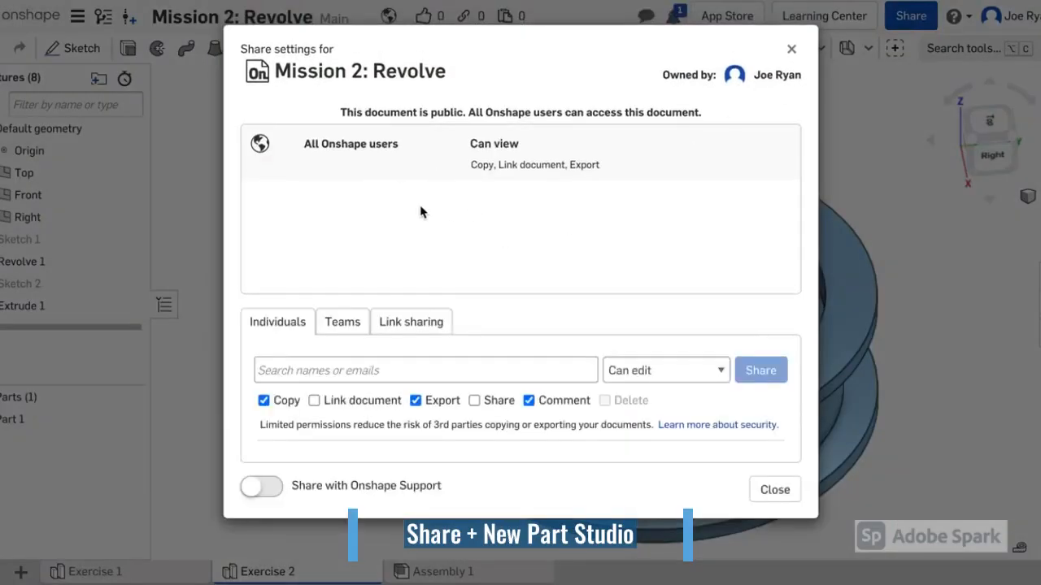
click(397, 372)
text(yourt)
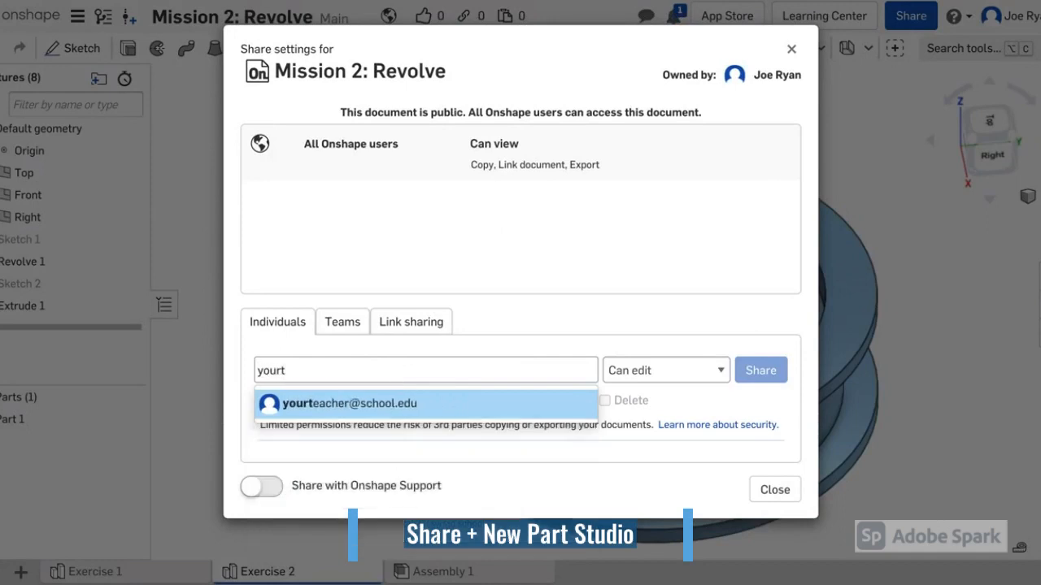
key(Return)
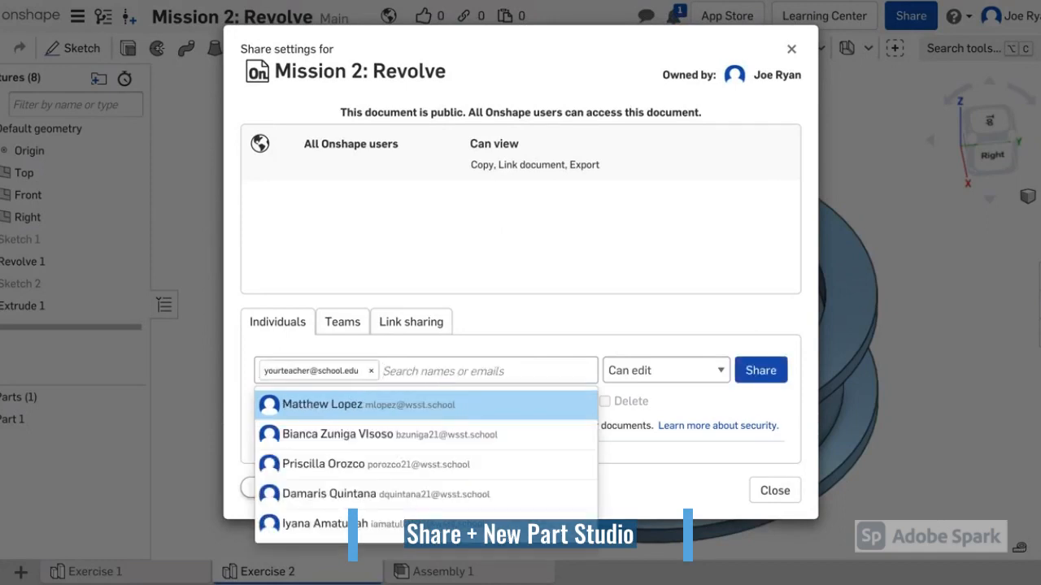
click(742, 370)
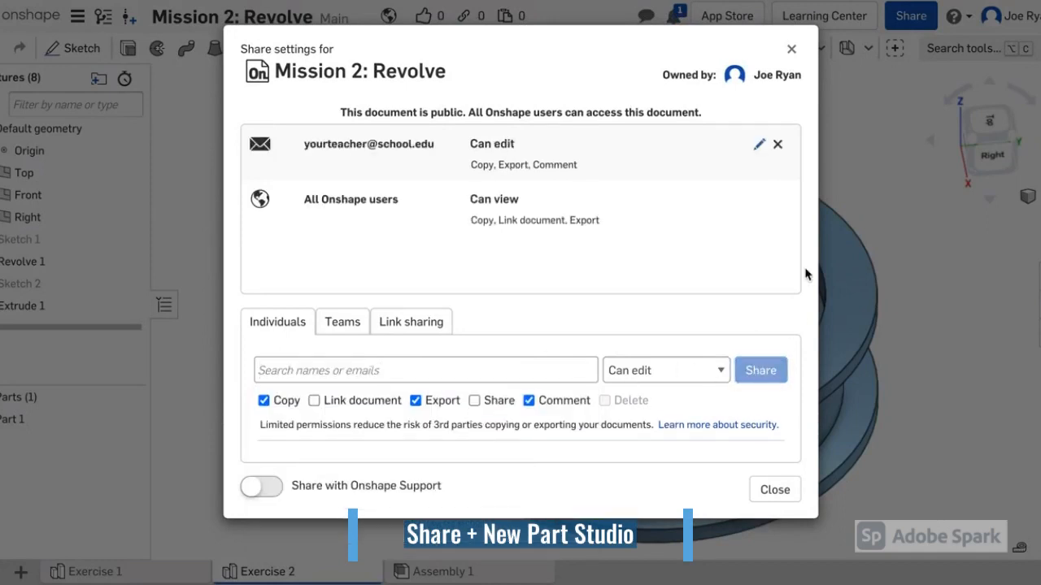
click(775, 490)
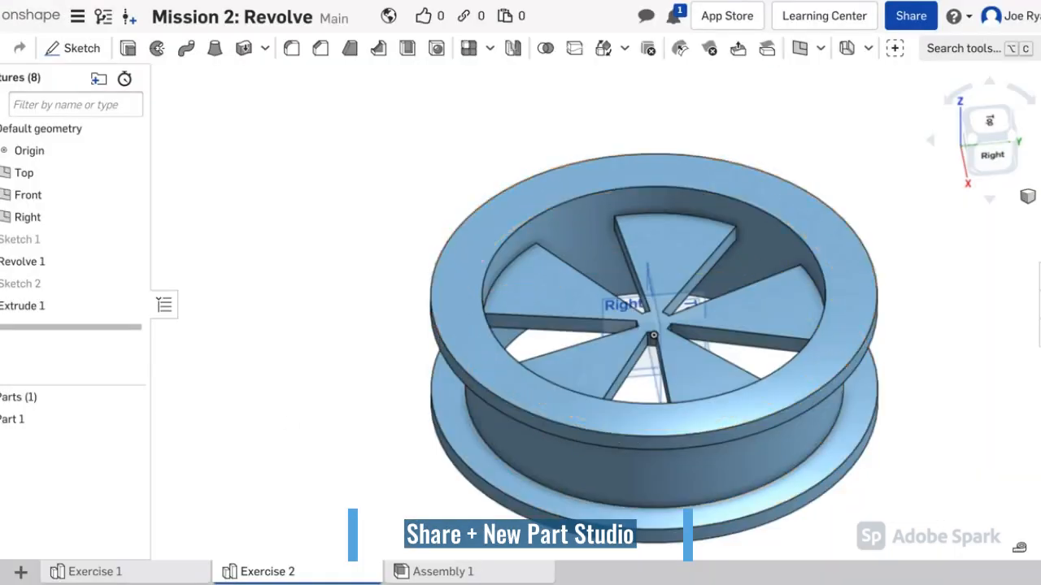
click(22, 573)
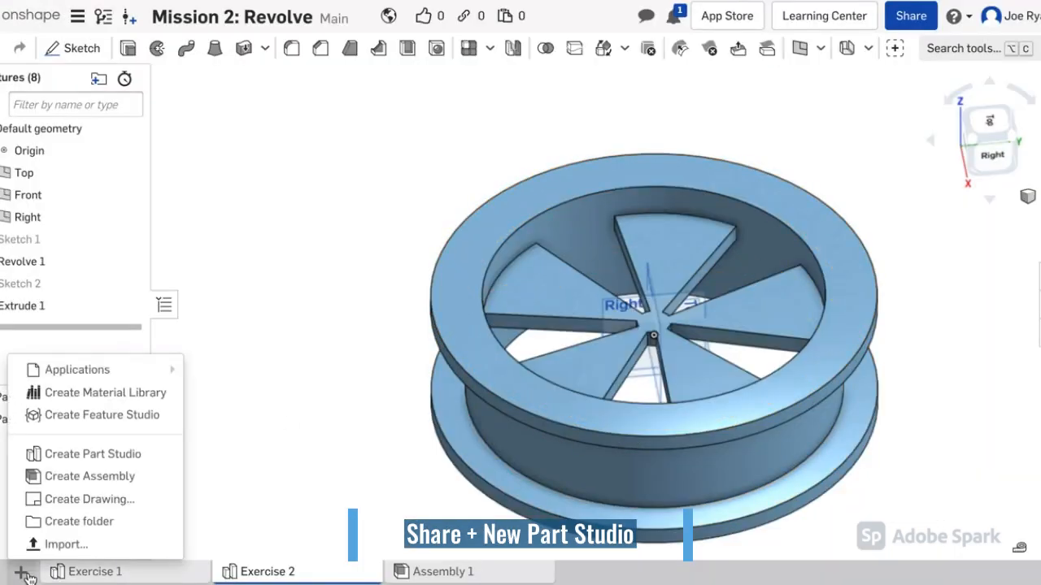
Step: Add a new Part Studio and rename its tab to 'Mission 3 Activity'
click(85, 457)
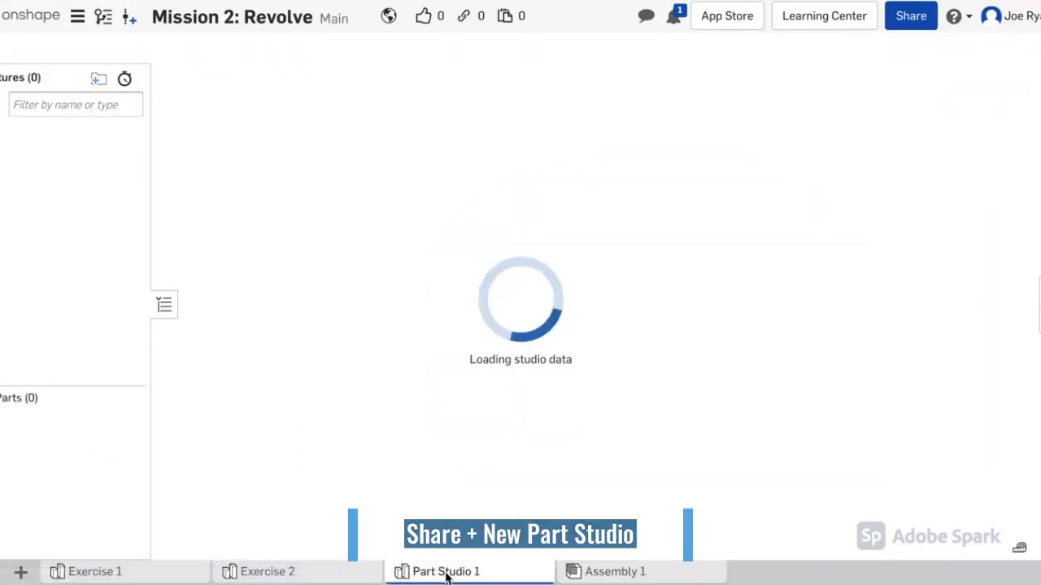
right_click(446, 574)
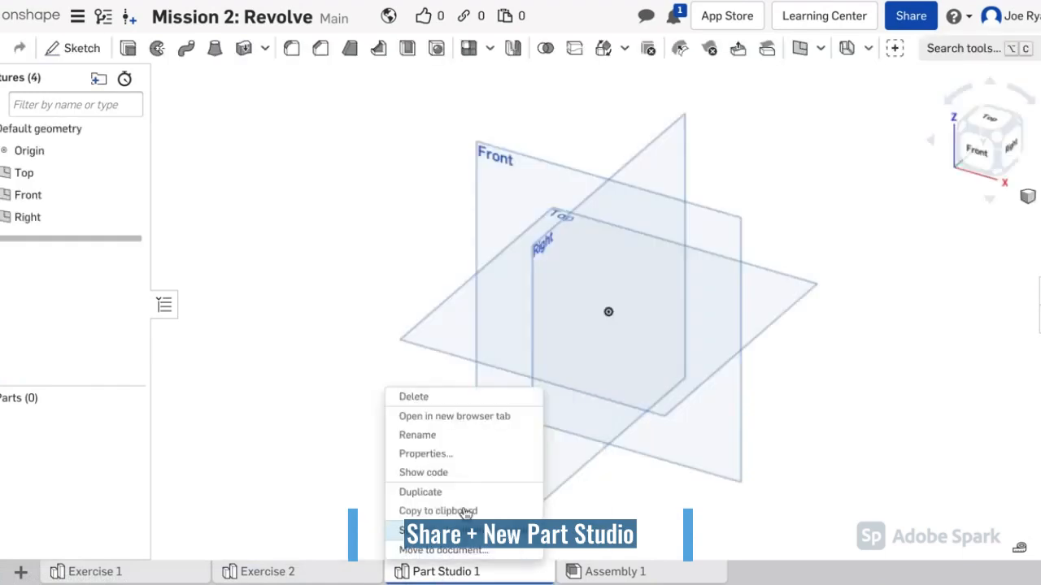
click(474, 440)
text(Mission 3 Activity)
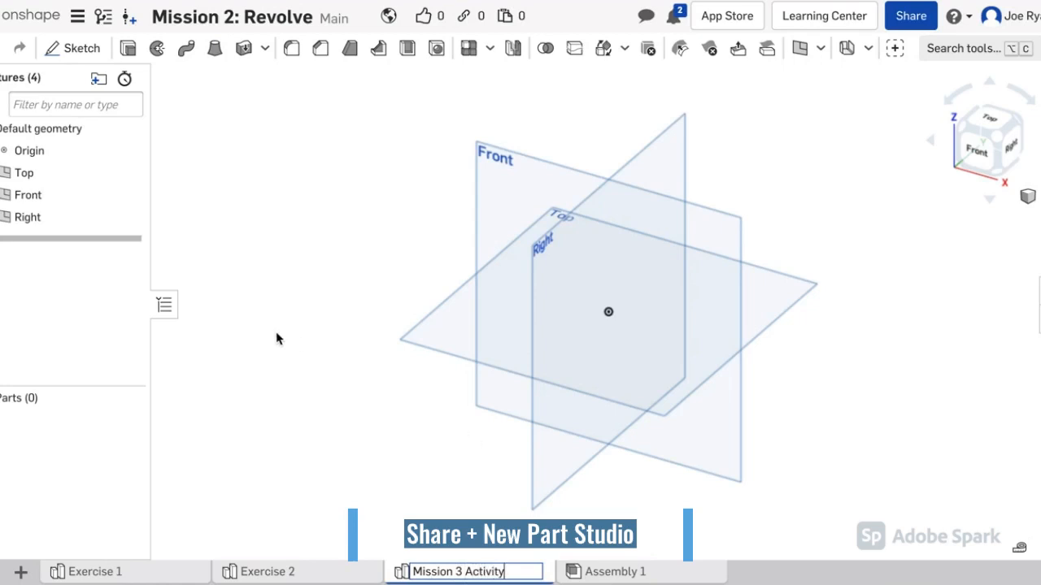
key(Return)
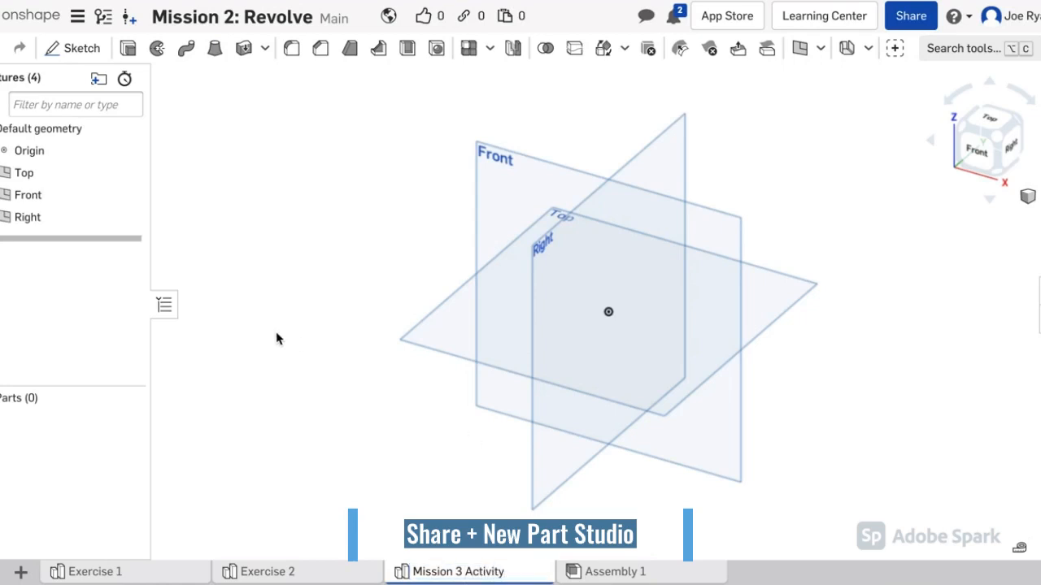